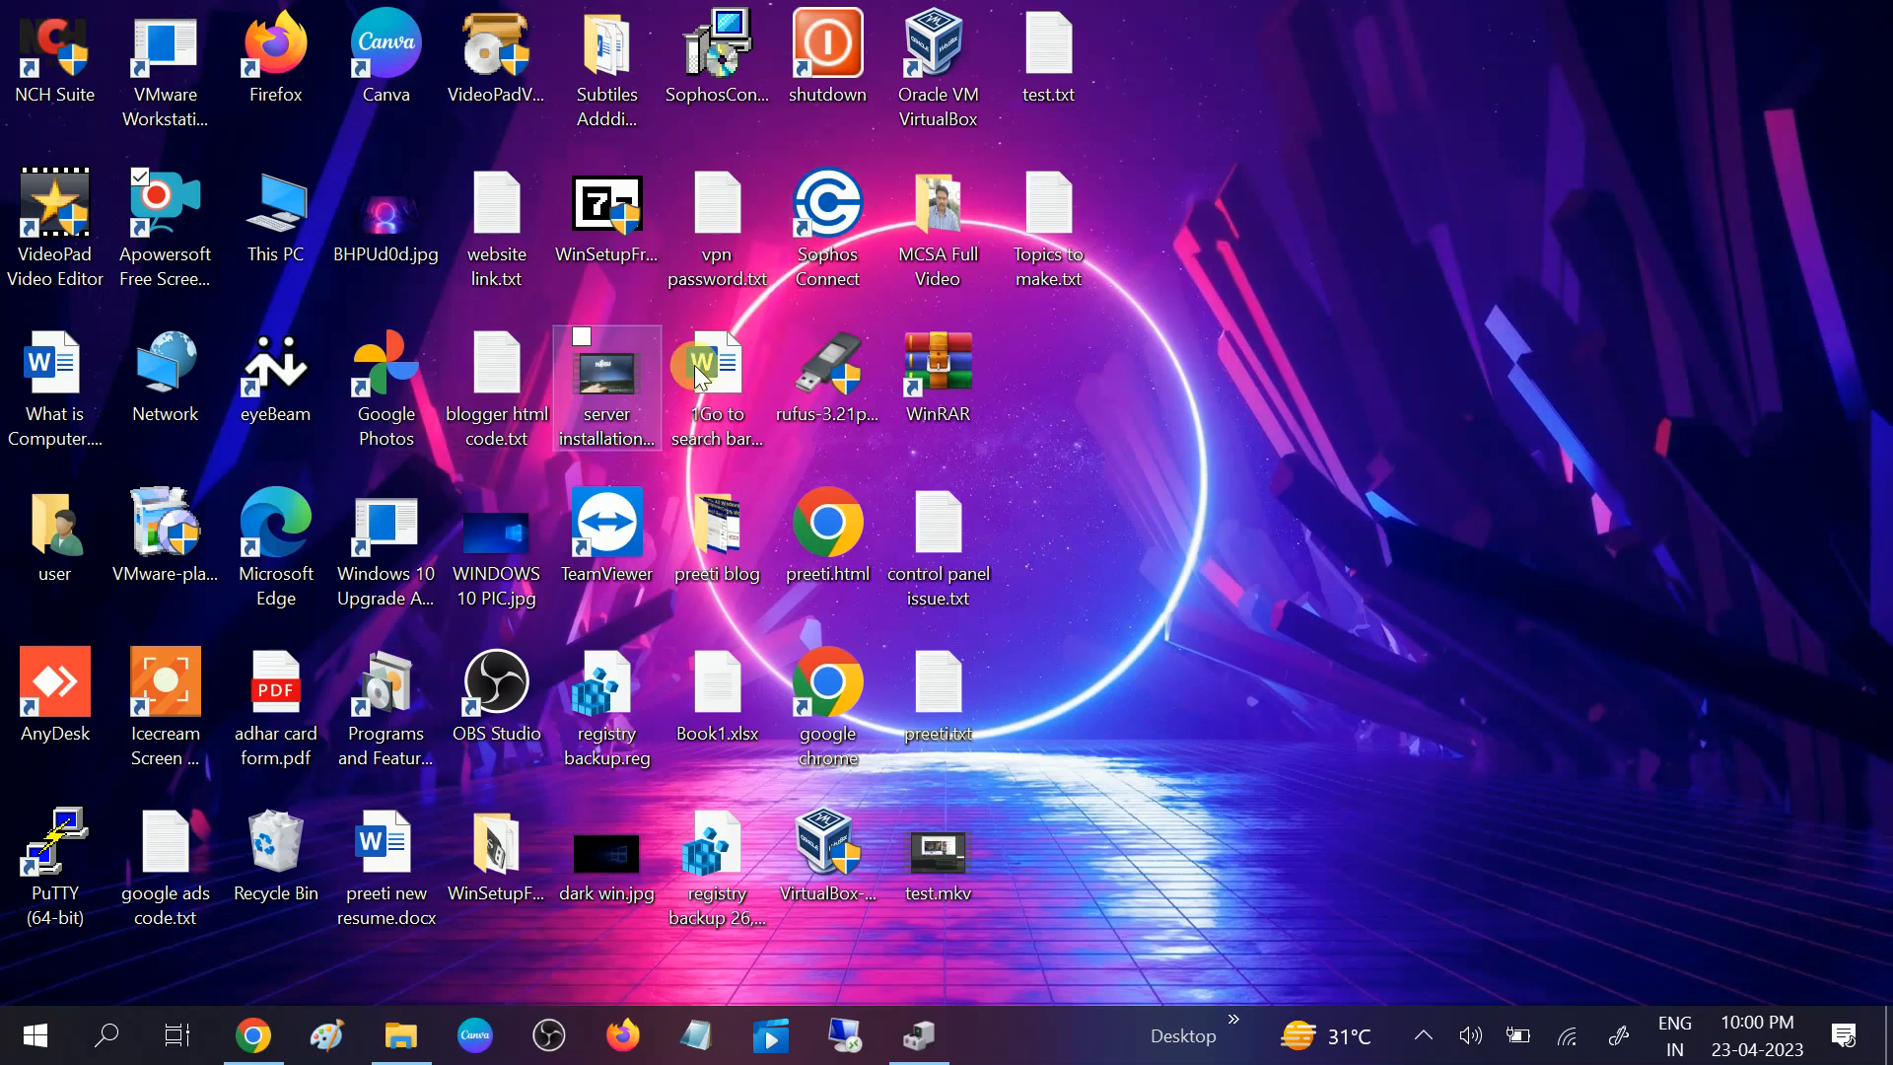
Open the Windows display settings and view the available display resolutions, keeping 1920 × 1080 (Recommended)
right_click(1288, 138)
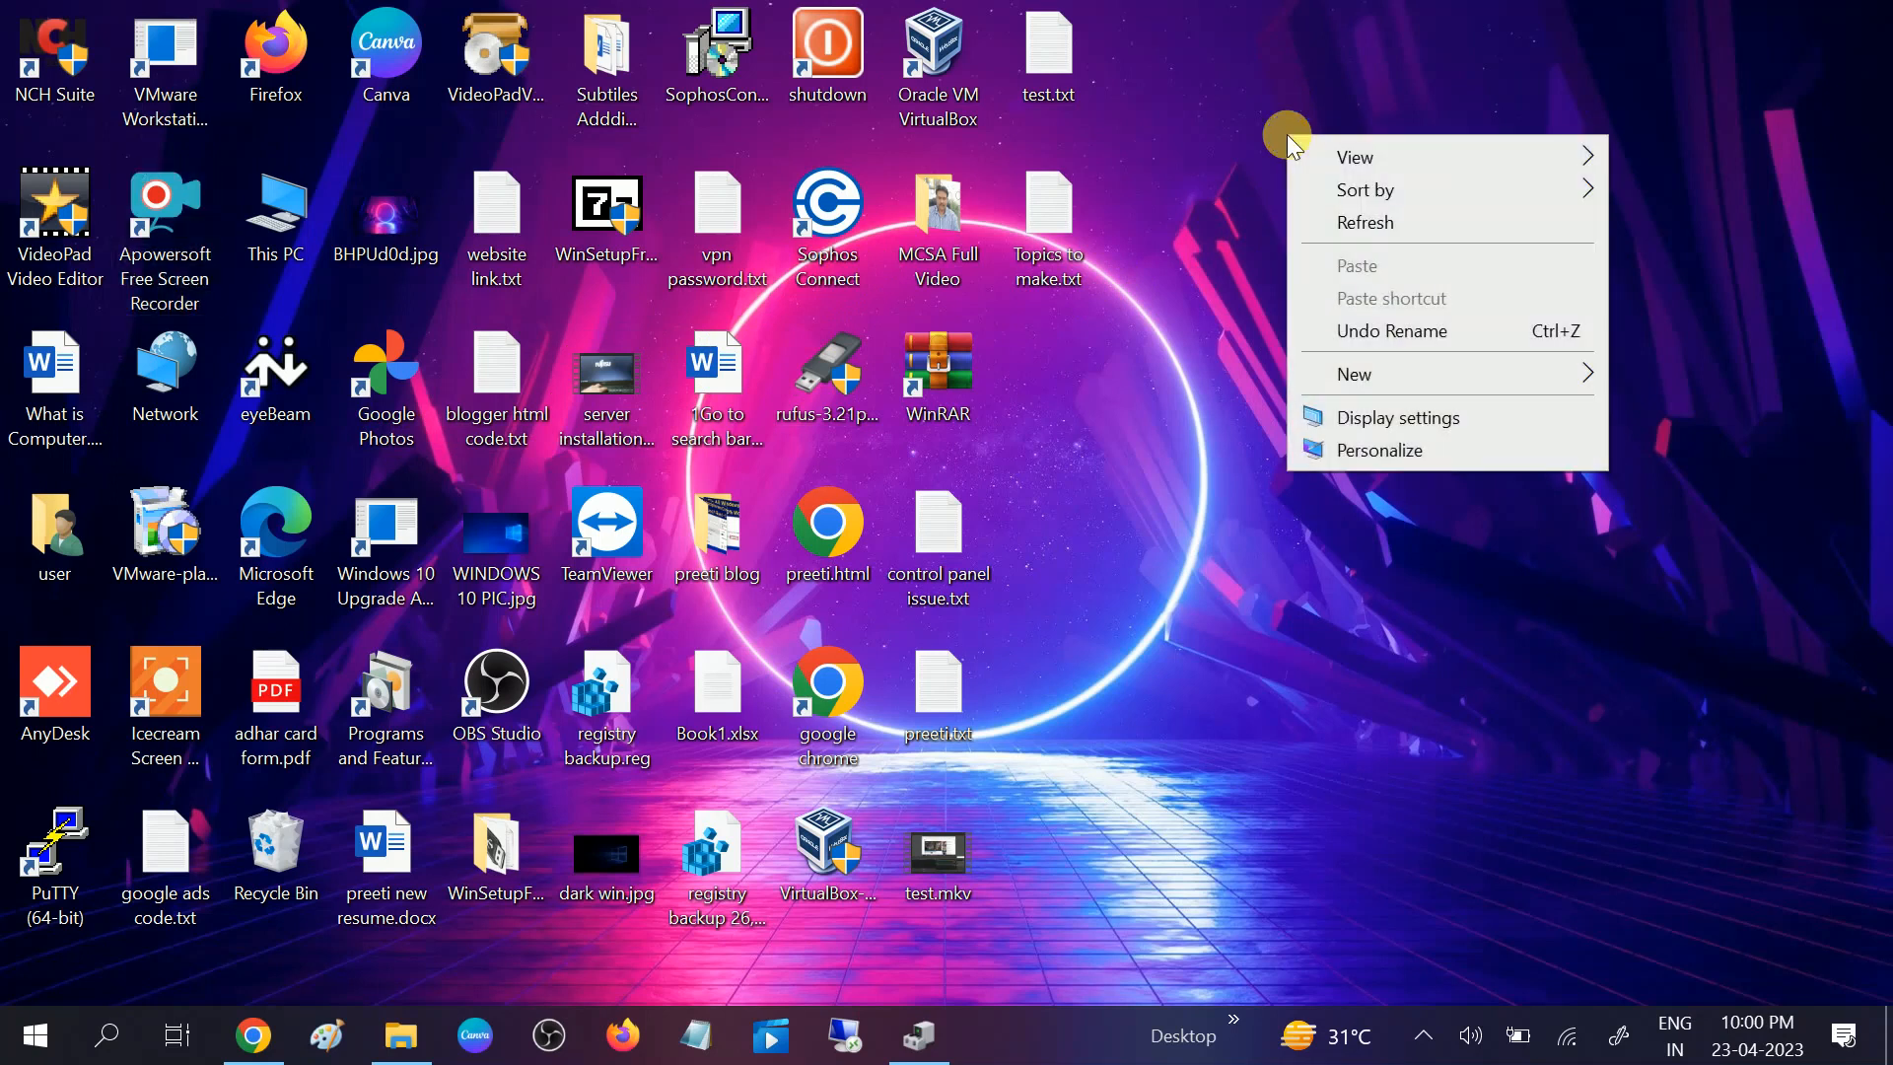
click(1423, 423)
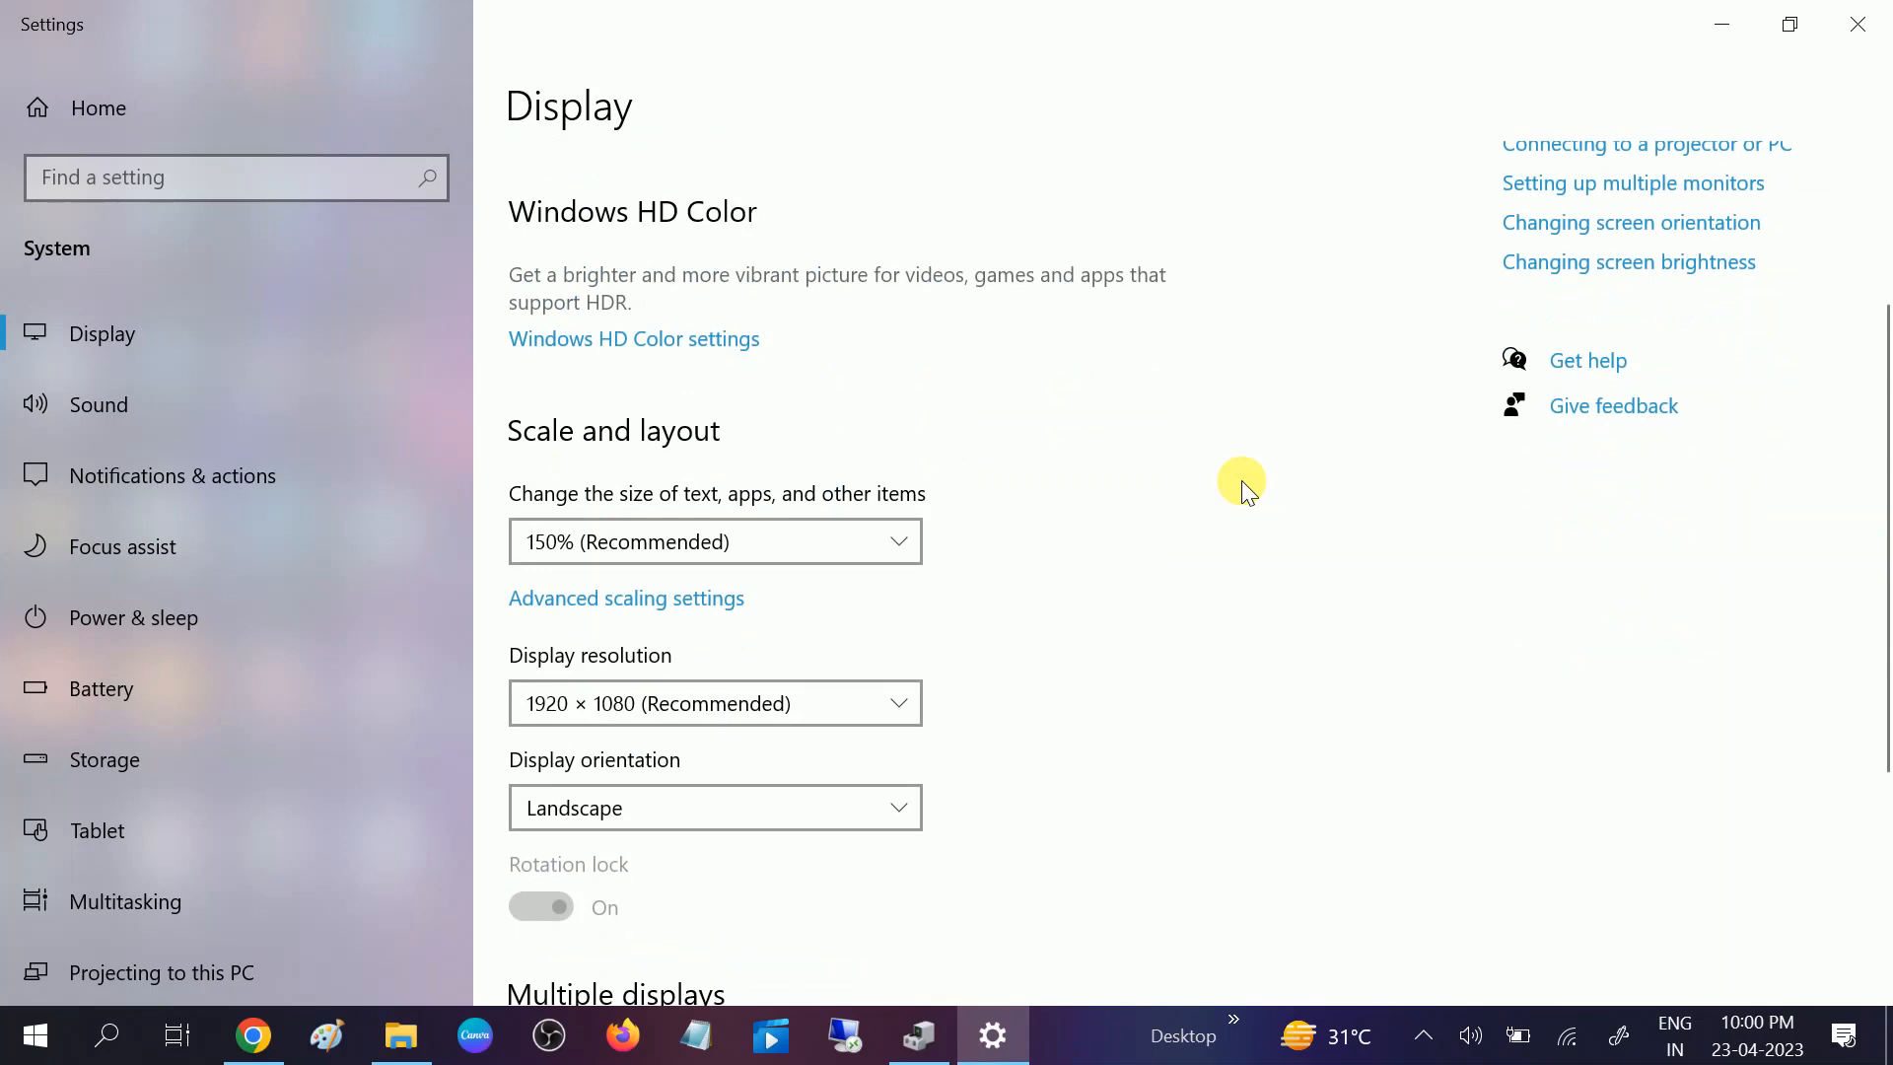
scroll(1436, 540, down, 2)
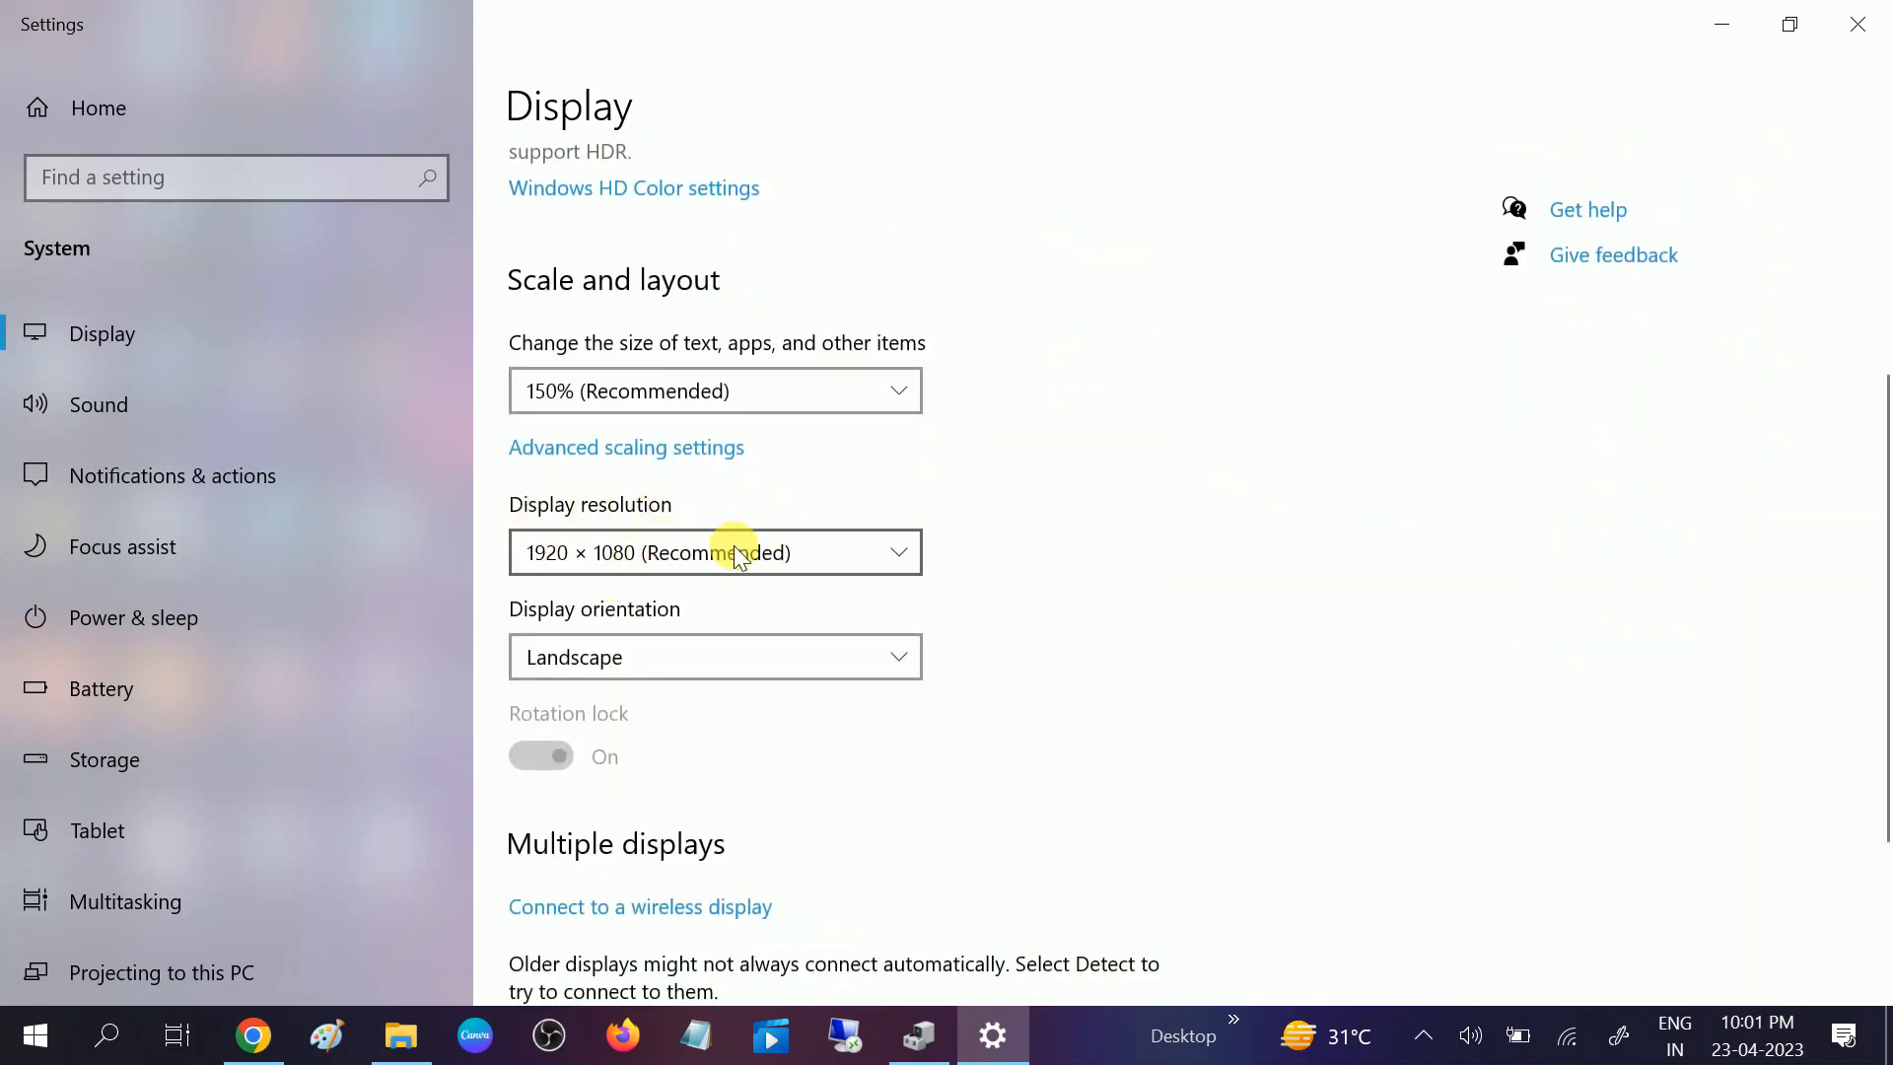
click(890, 554)
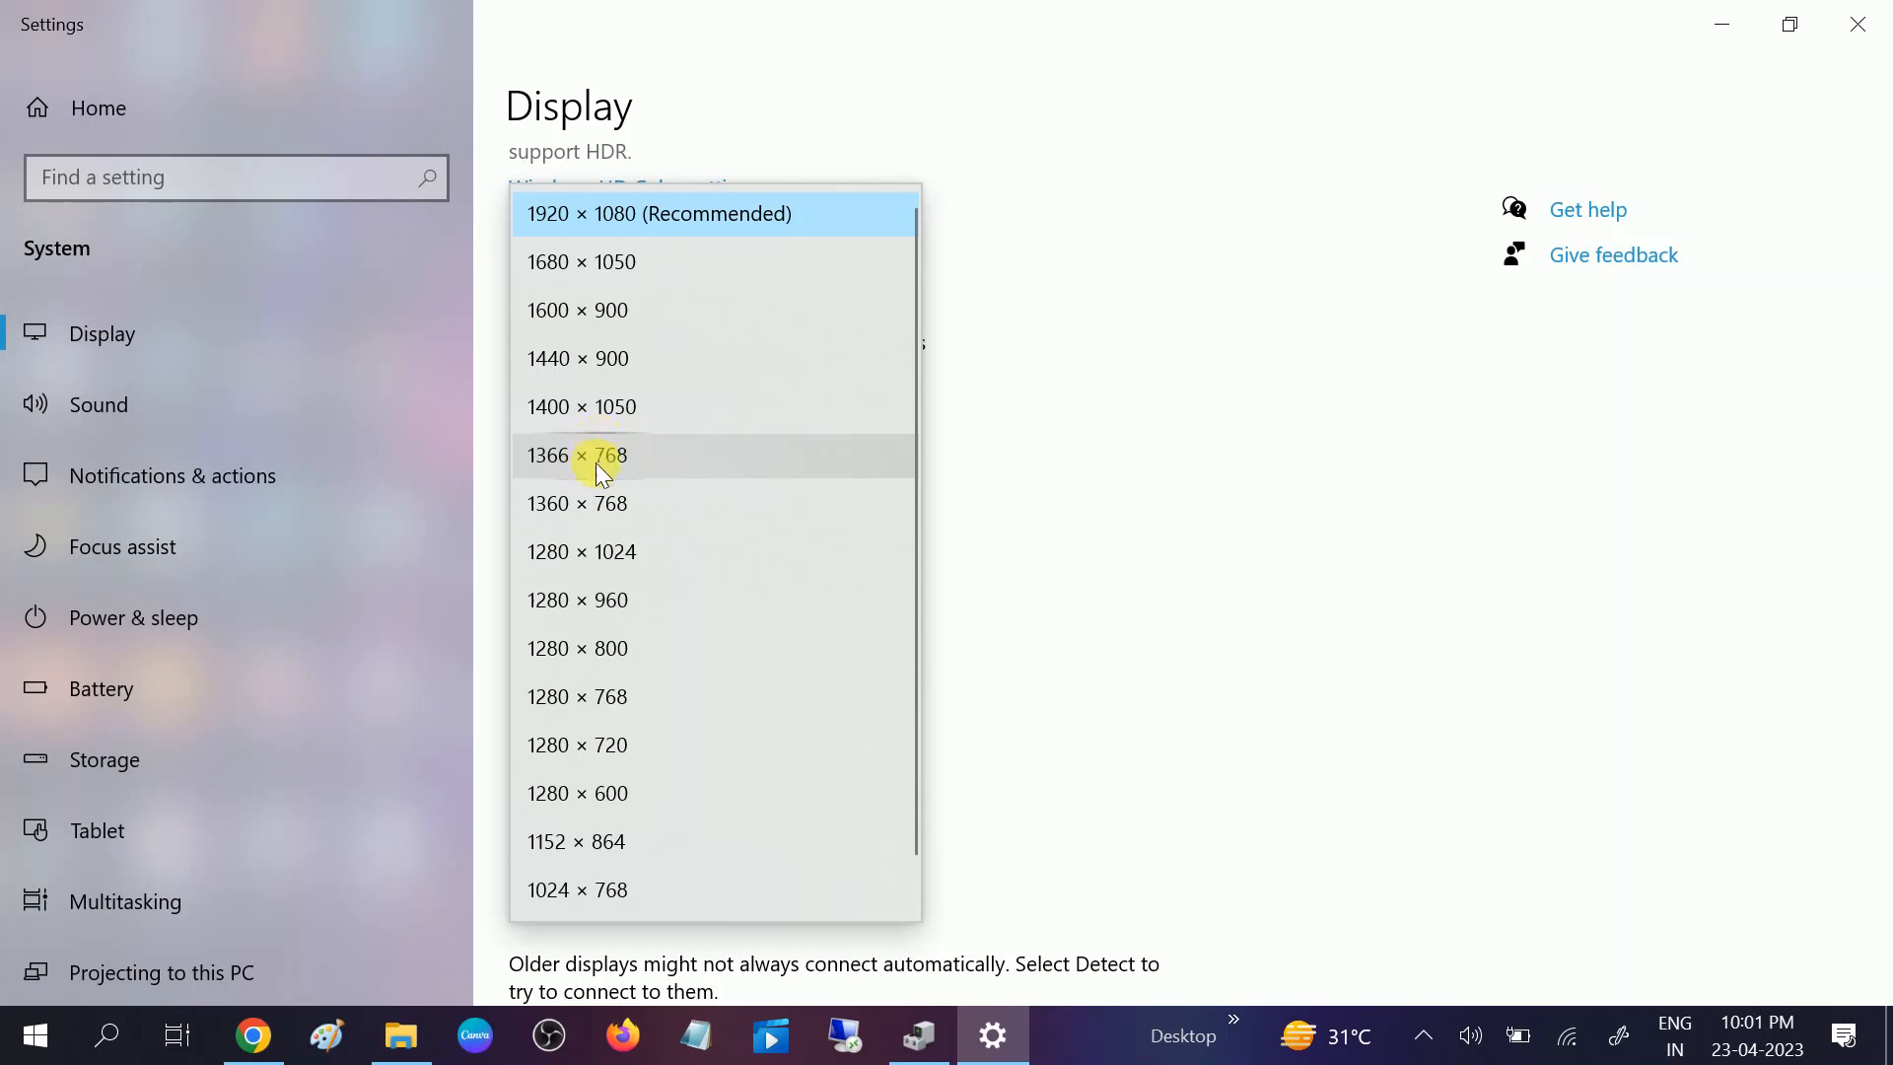
click(1092, 333)
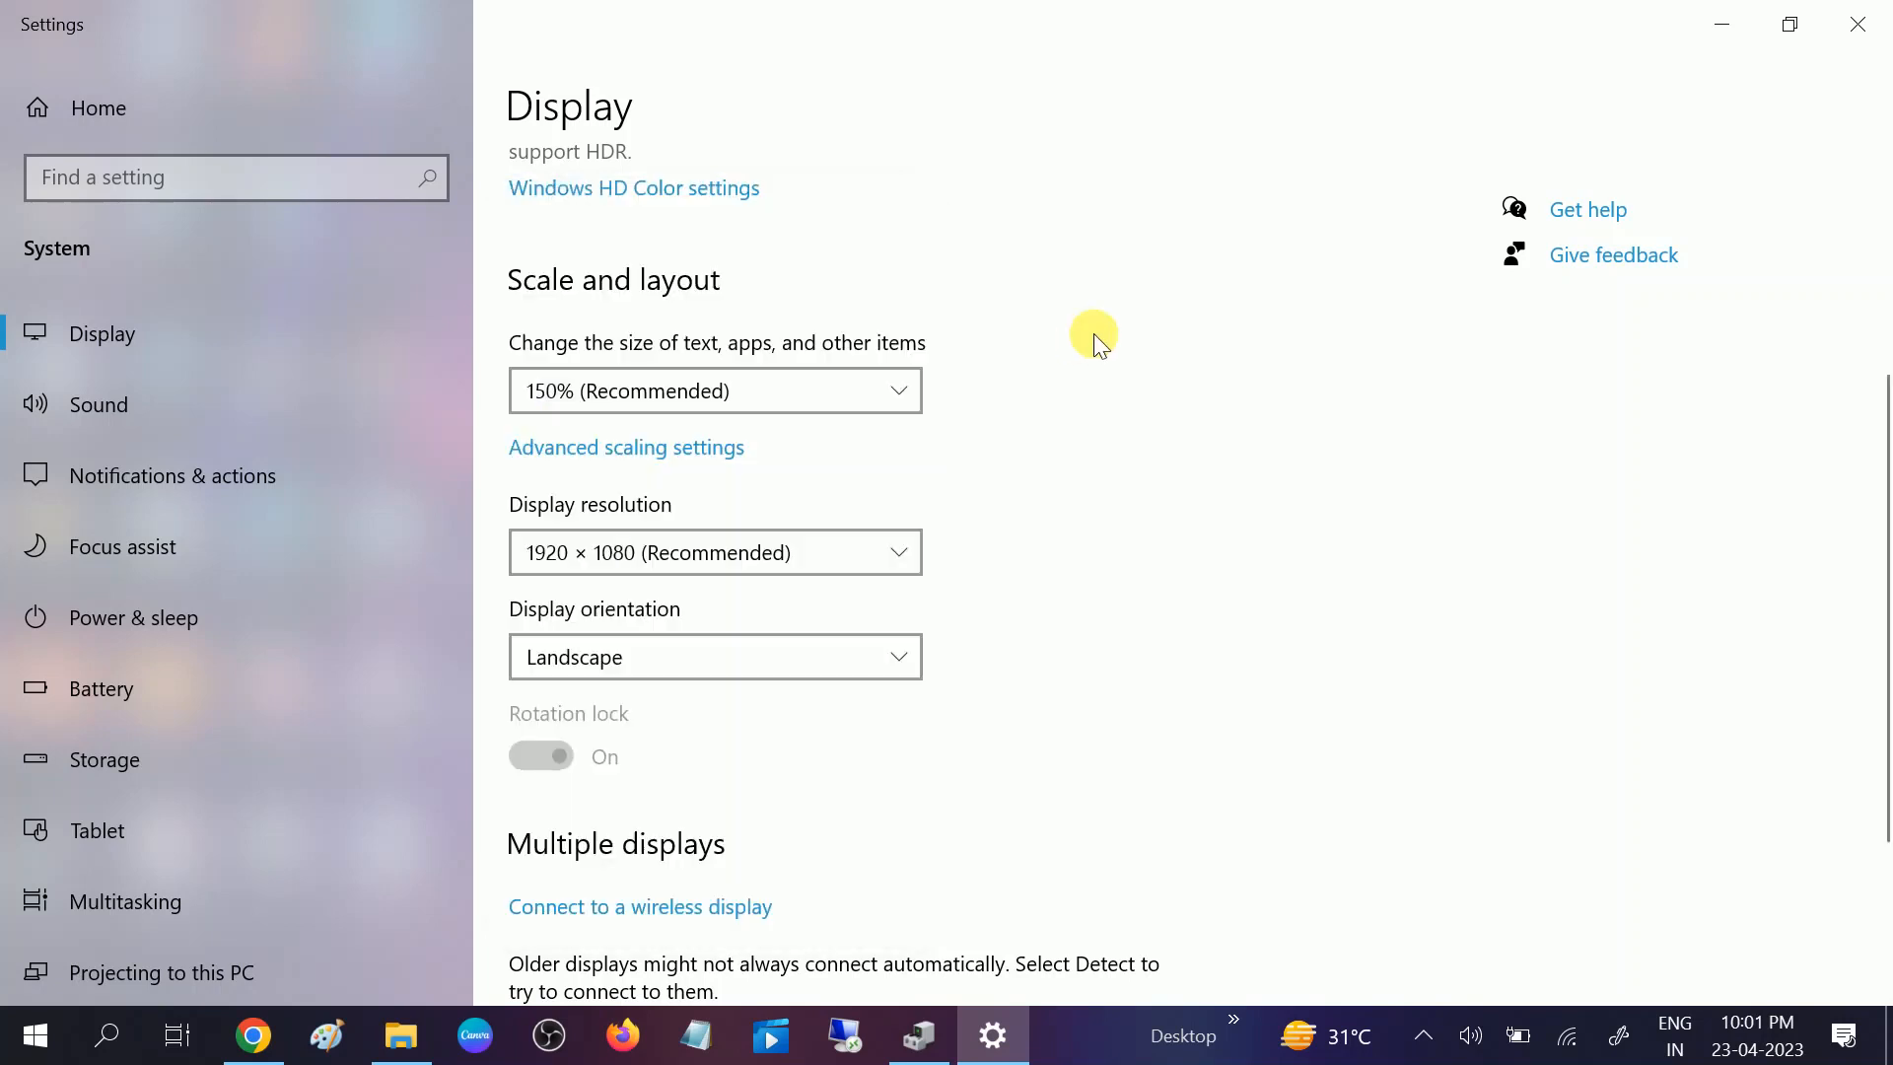
Review the text and app scaling options and the advanced scaling settings for blurry apps, and return to the Display page
scroll(1092, 333, down, 3)
scroll(737, 376, up, 3)
click(857, 384)
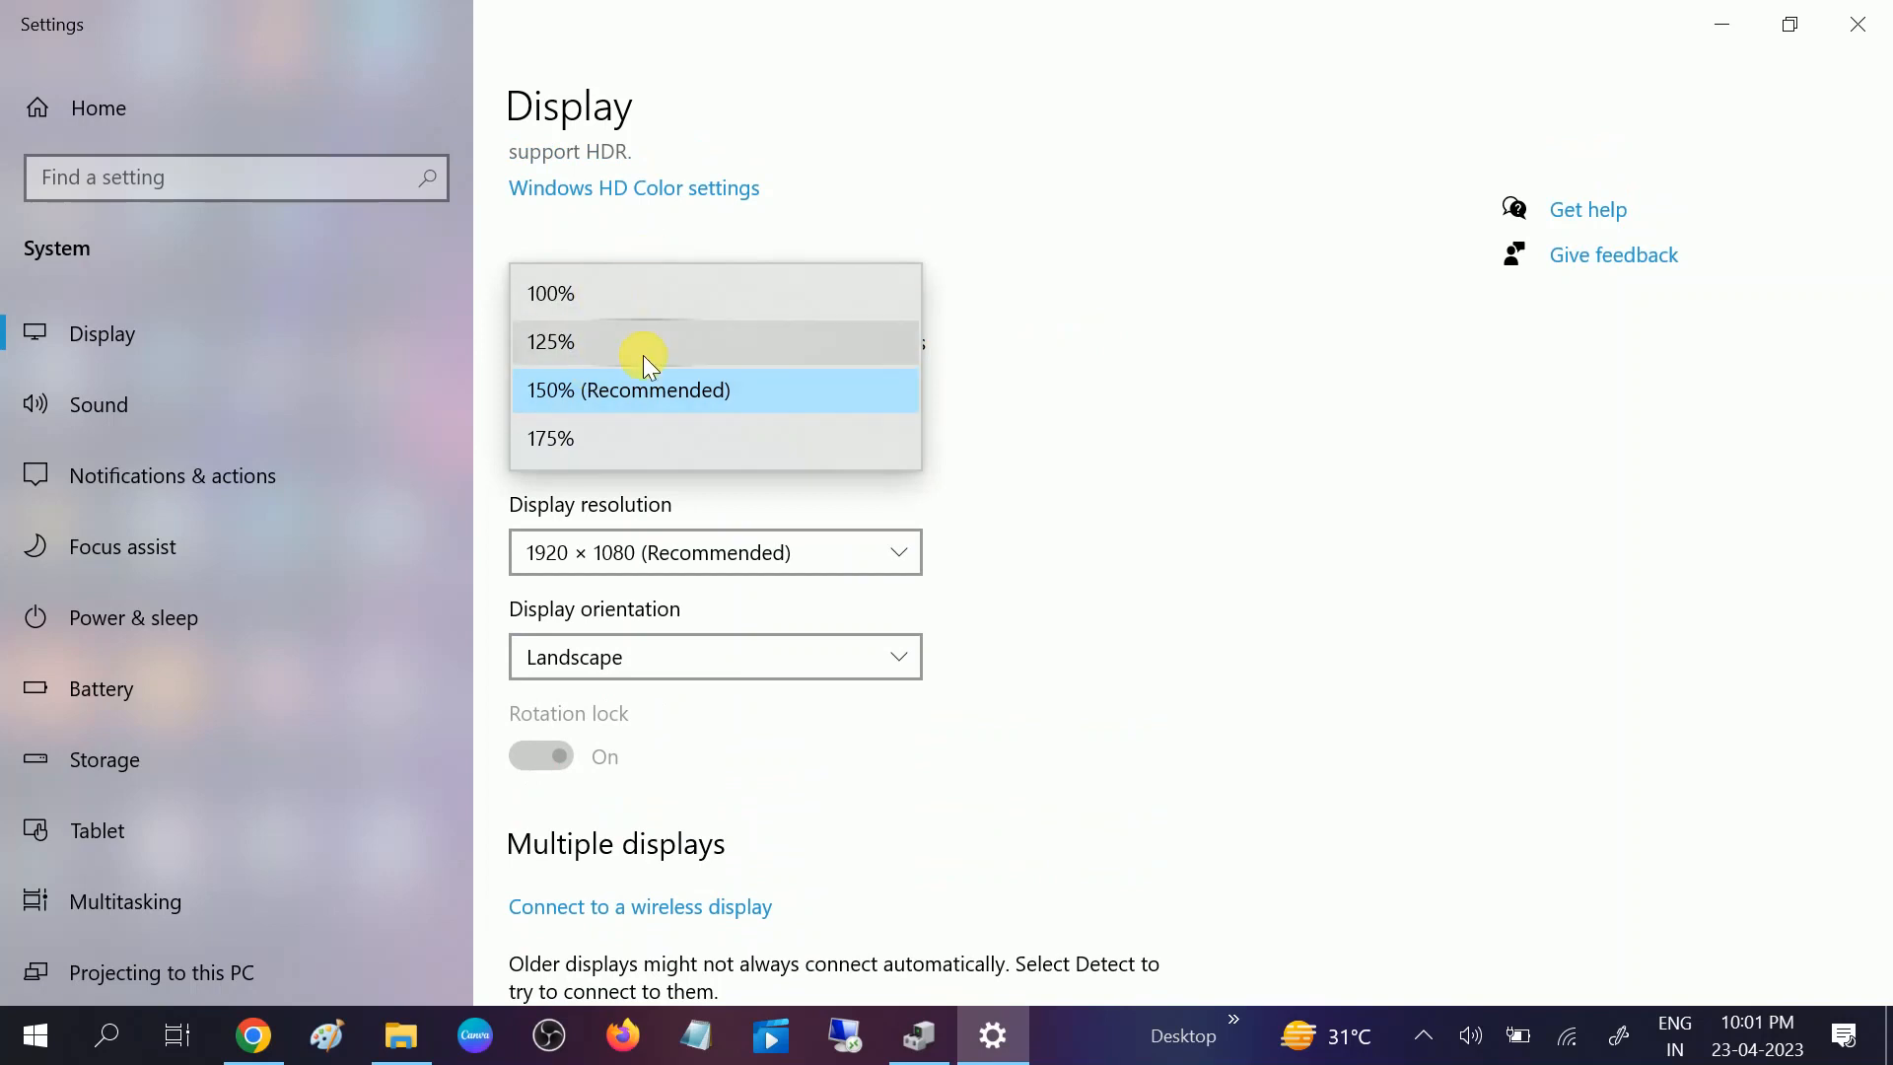
click(1127, 250)
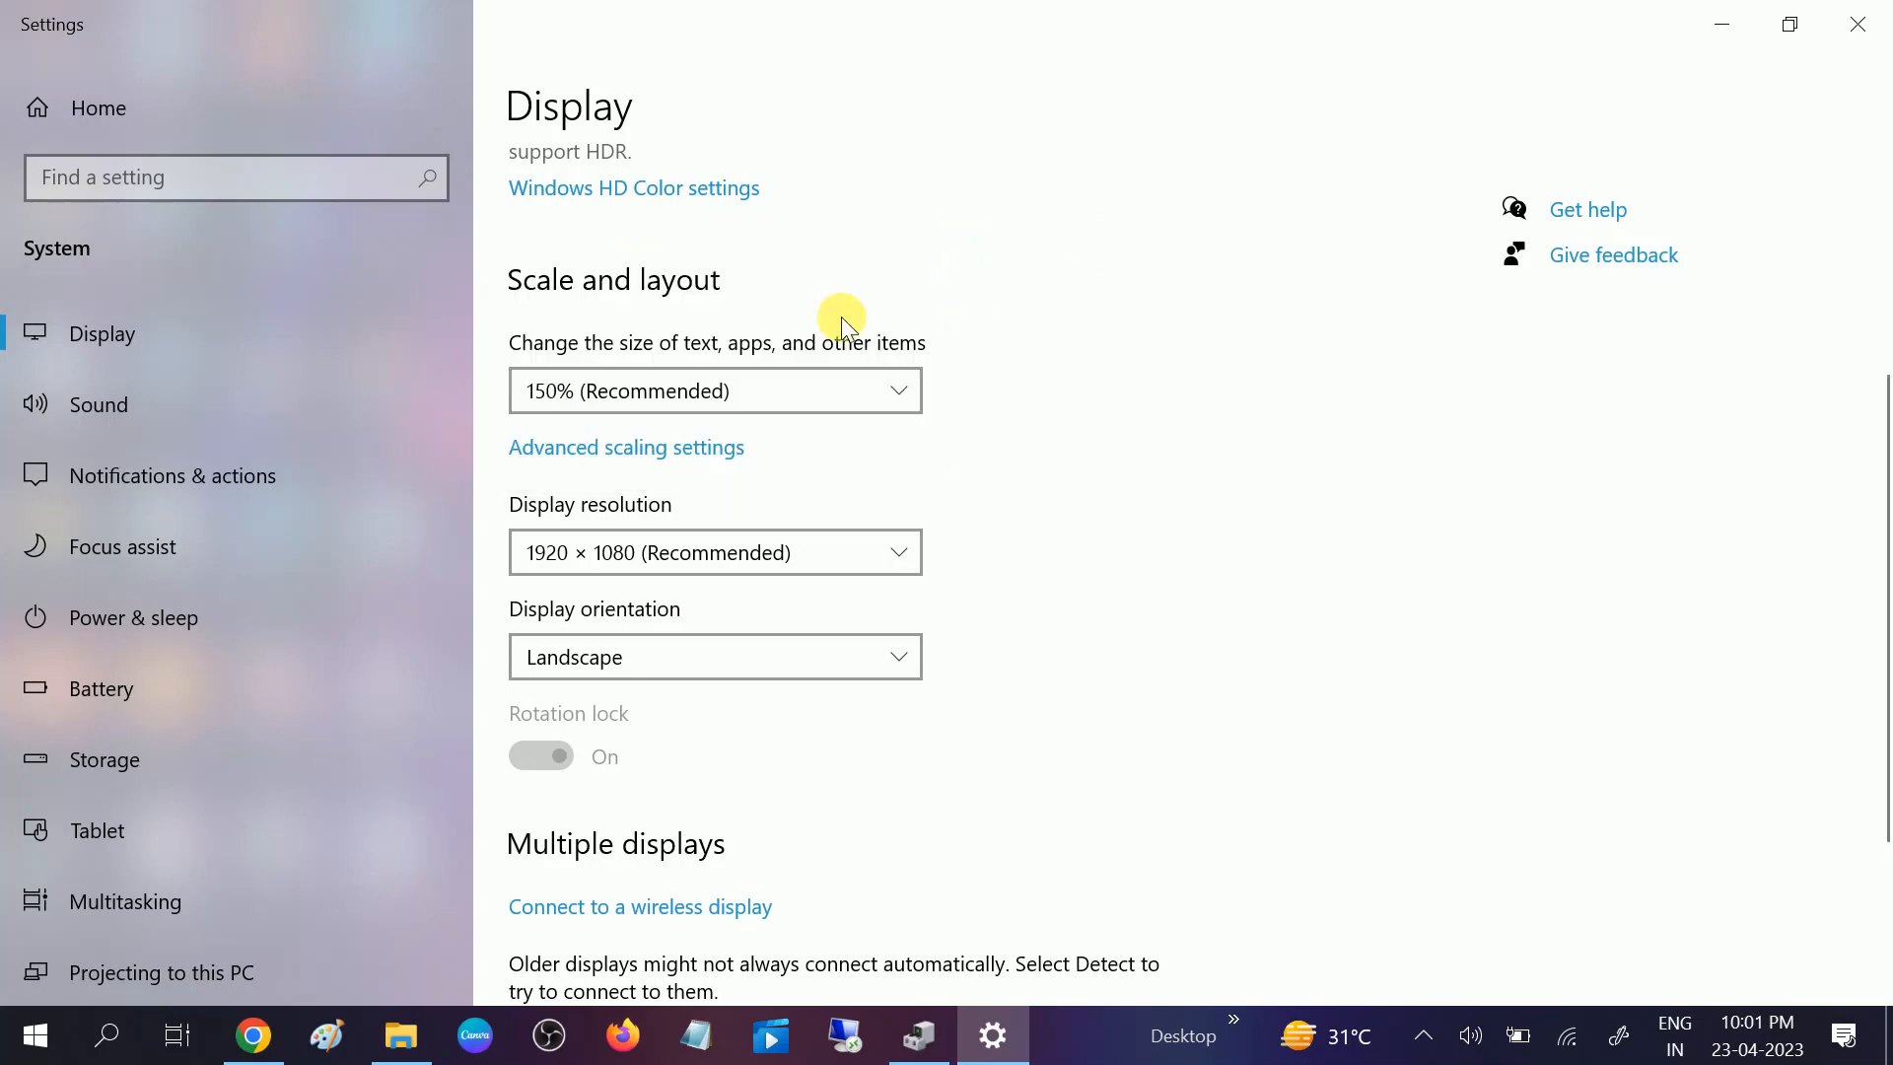
click(591, 463)
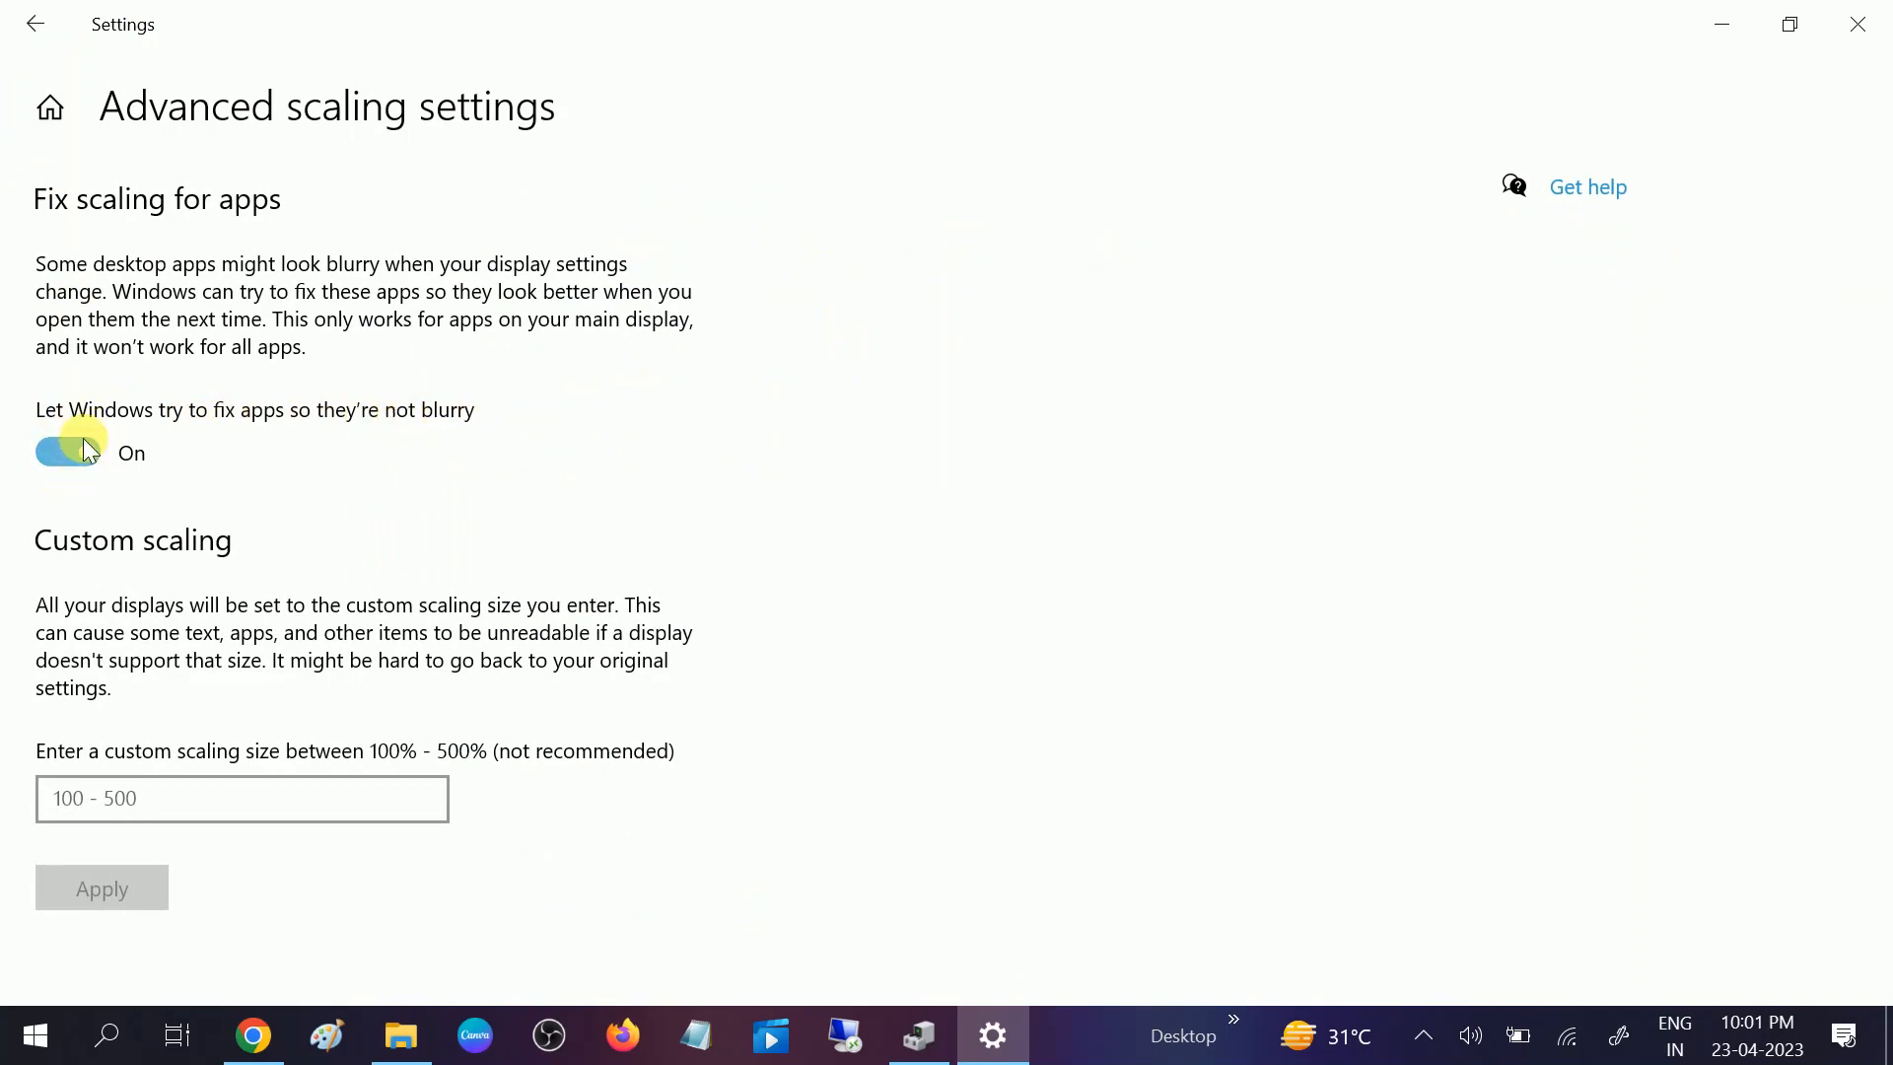
click(46, 7)
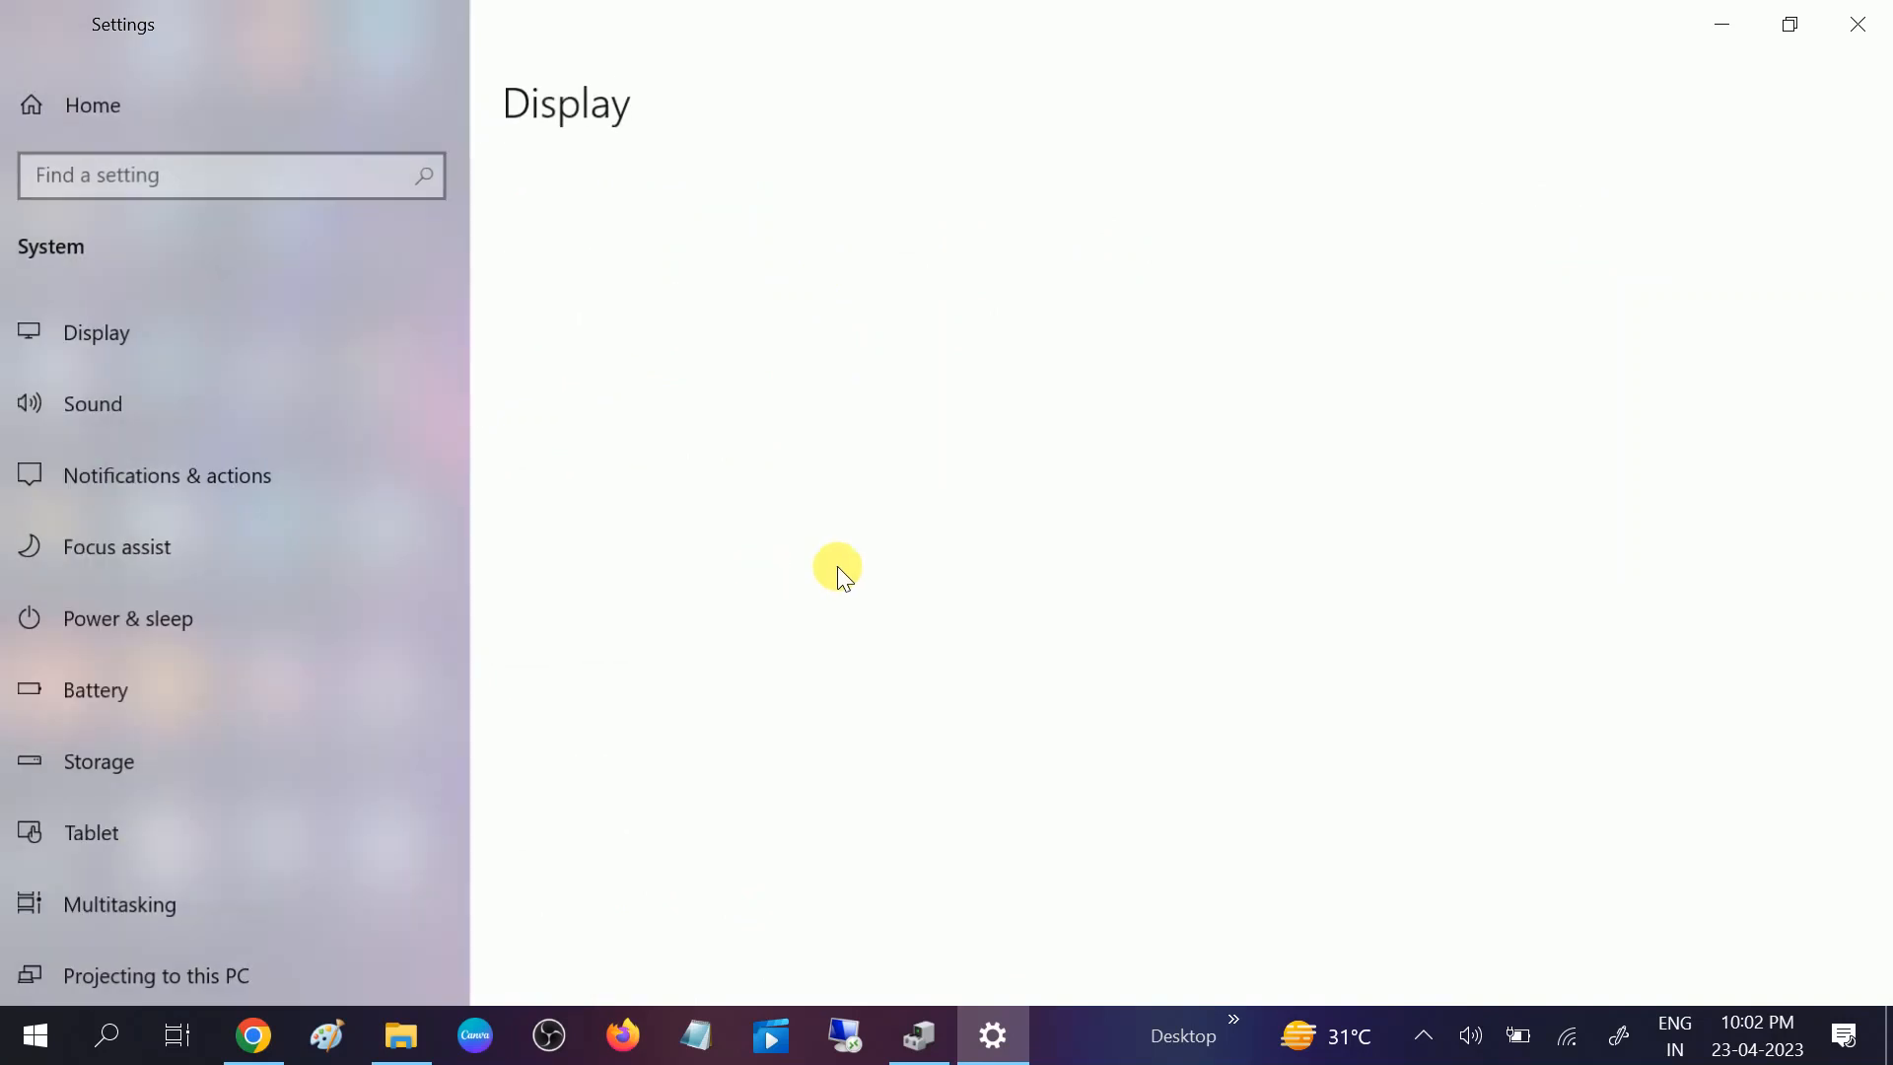
Select a refresh rate of 60.020 Hz in the advanced display settings and close Settings
scroll(842, 560, down, 3)
scroll(844, 562, down, 3)
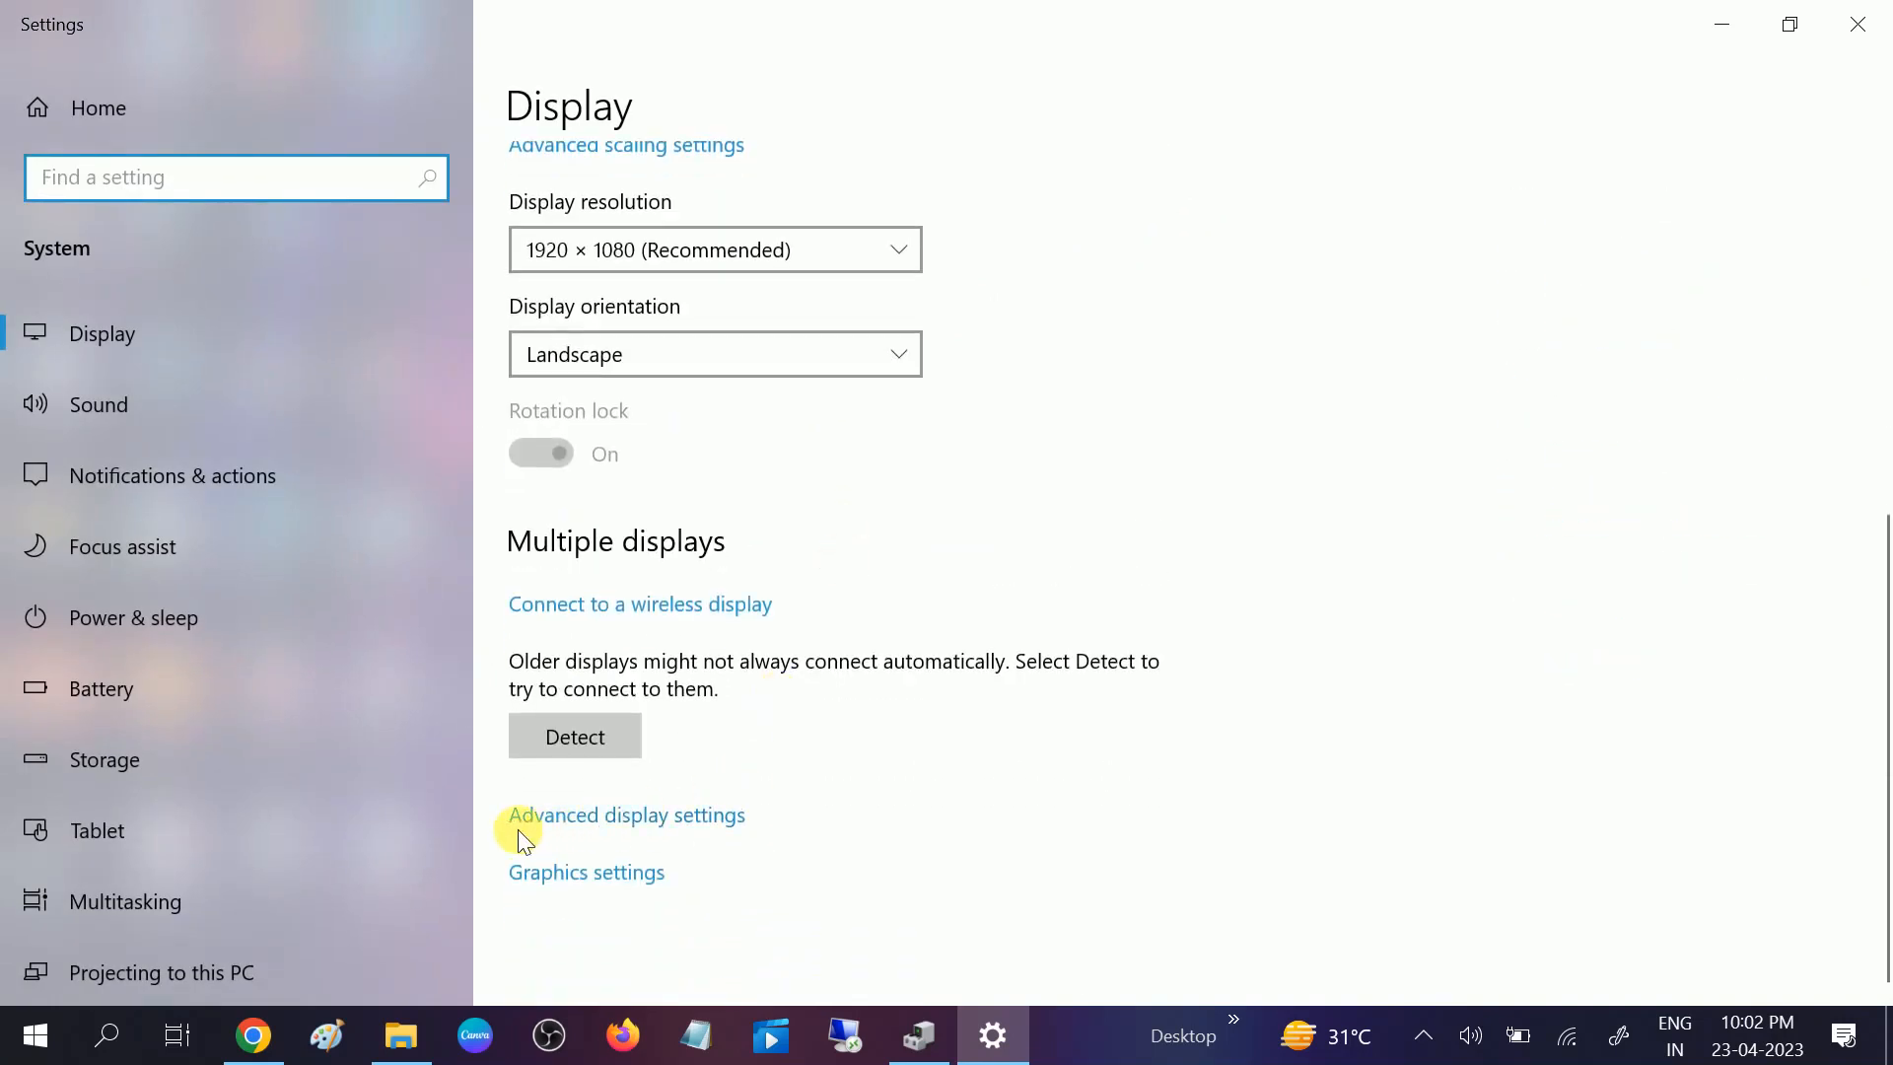
click(705, 818)
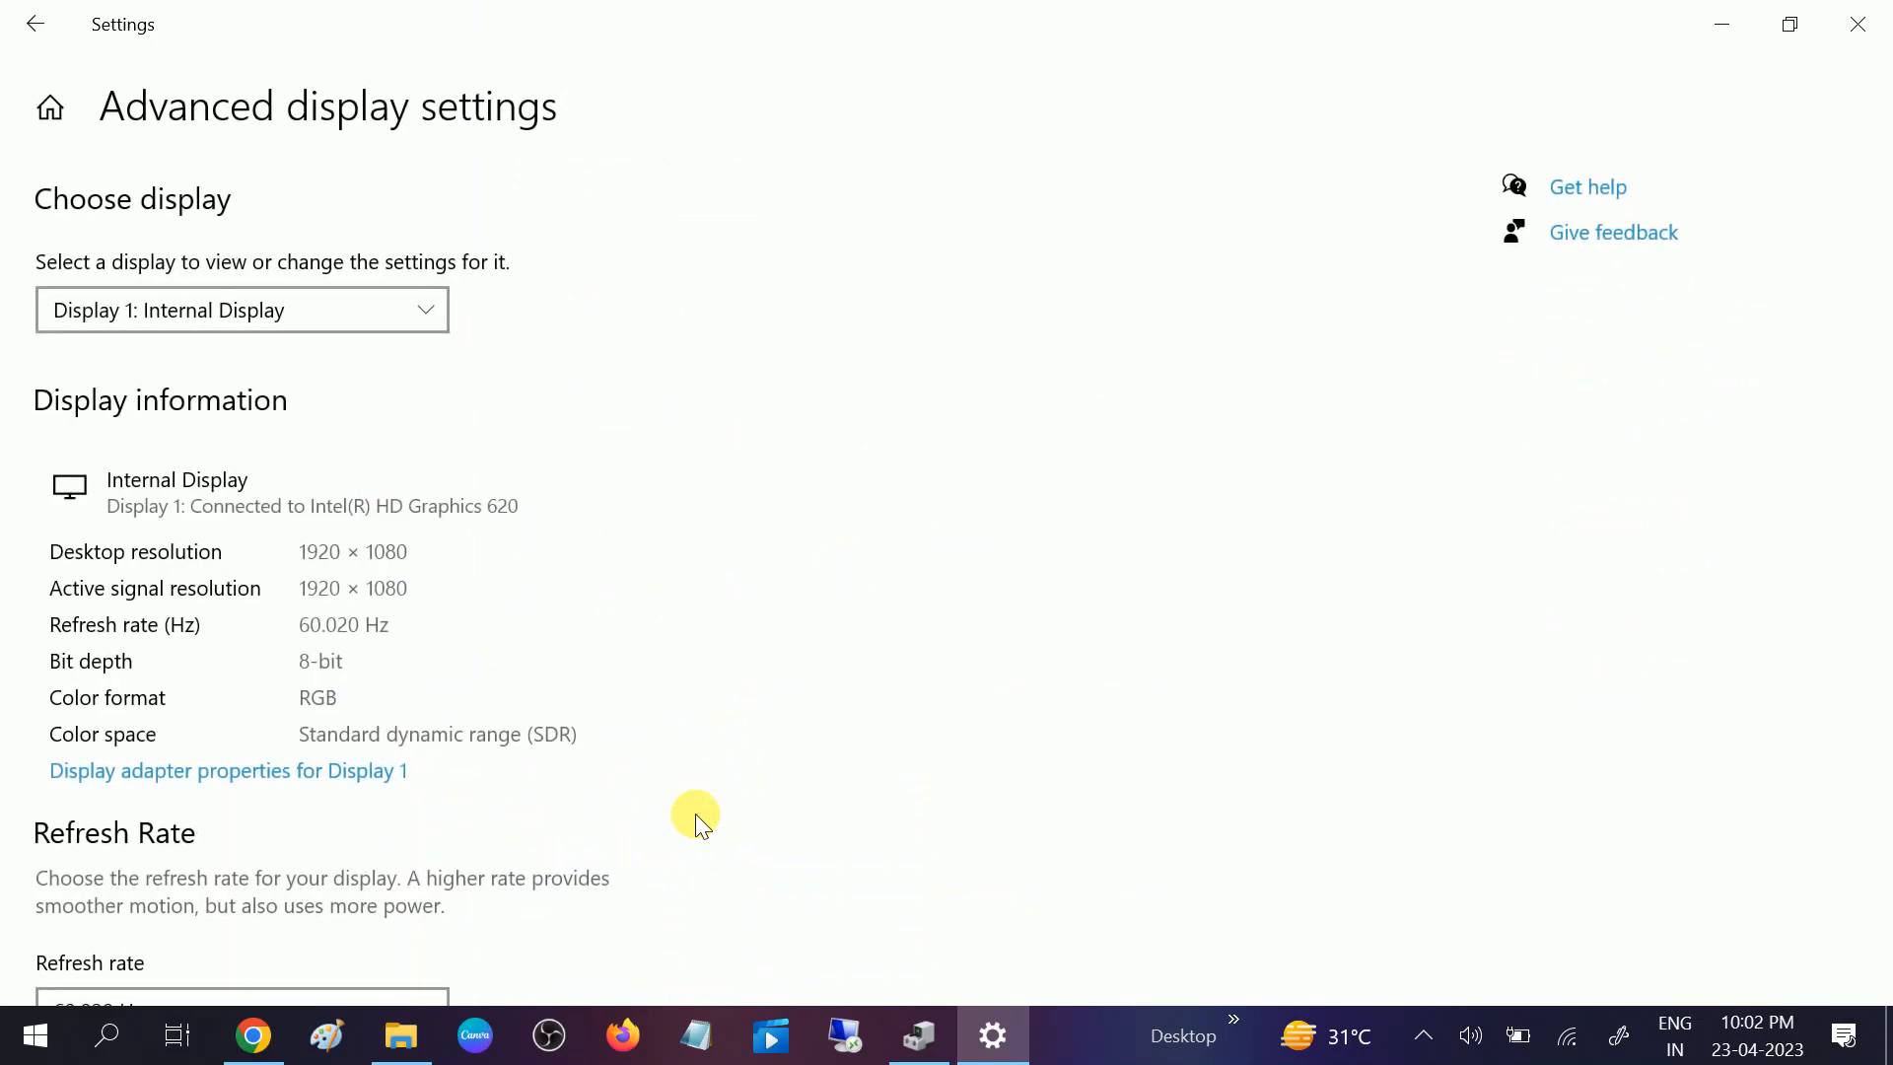
scroll(695, 814, down, 2)
click(248, 817)
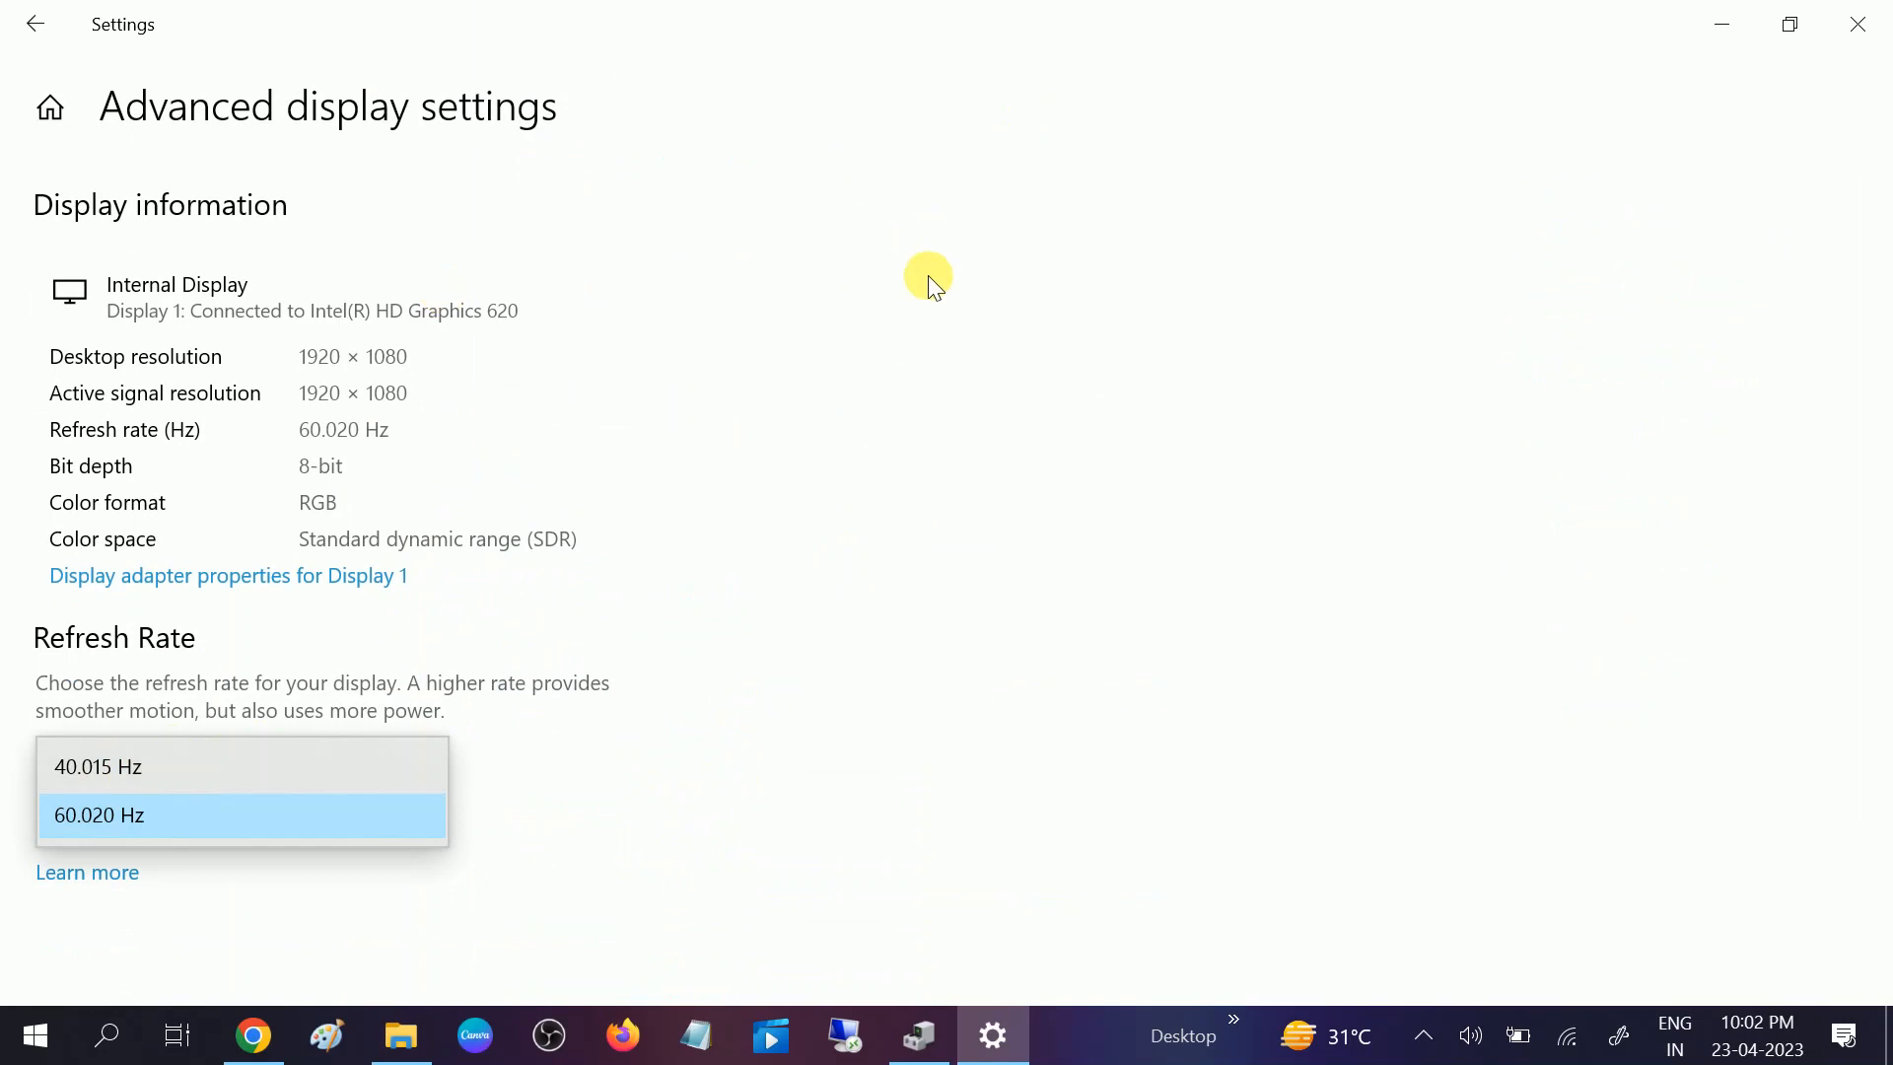
click(140, 819)
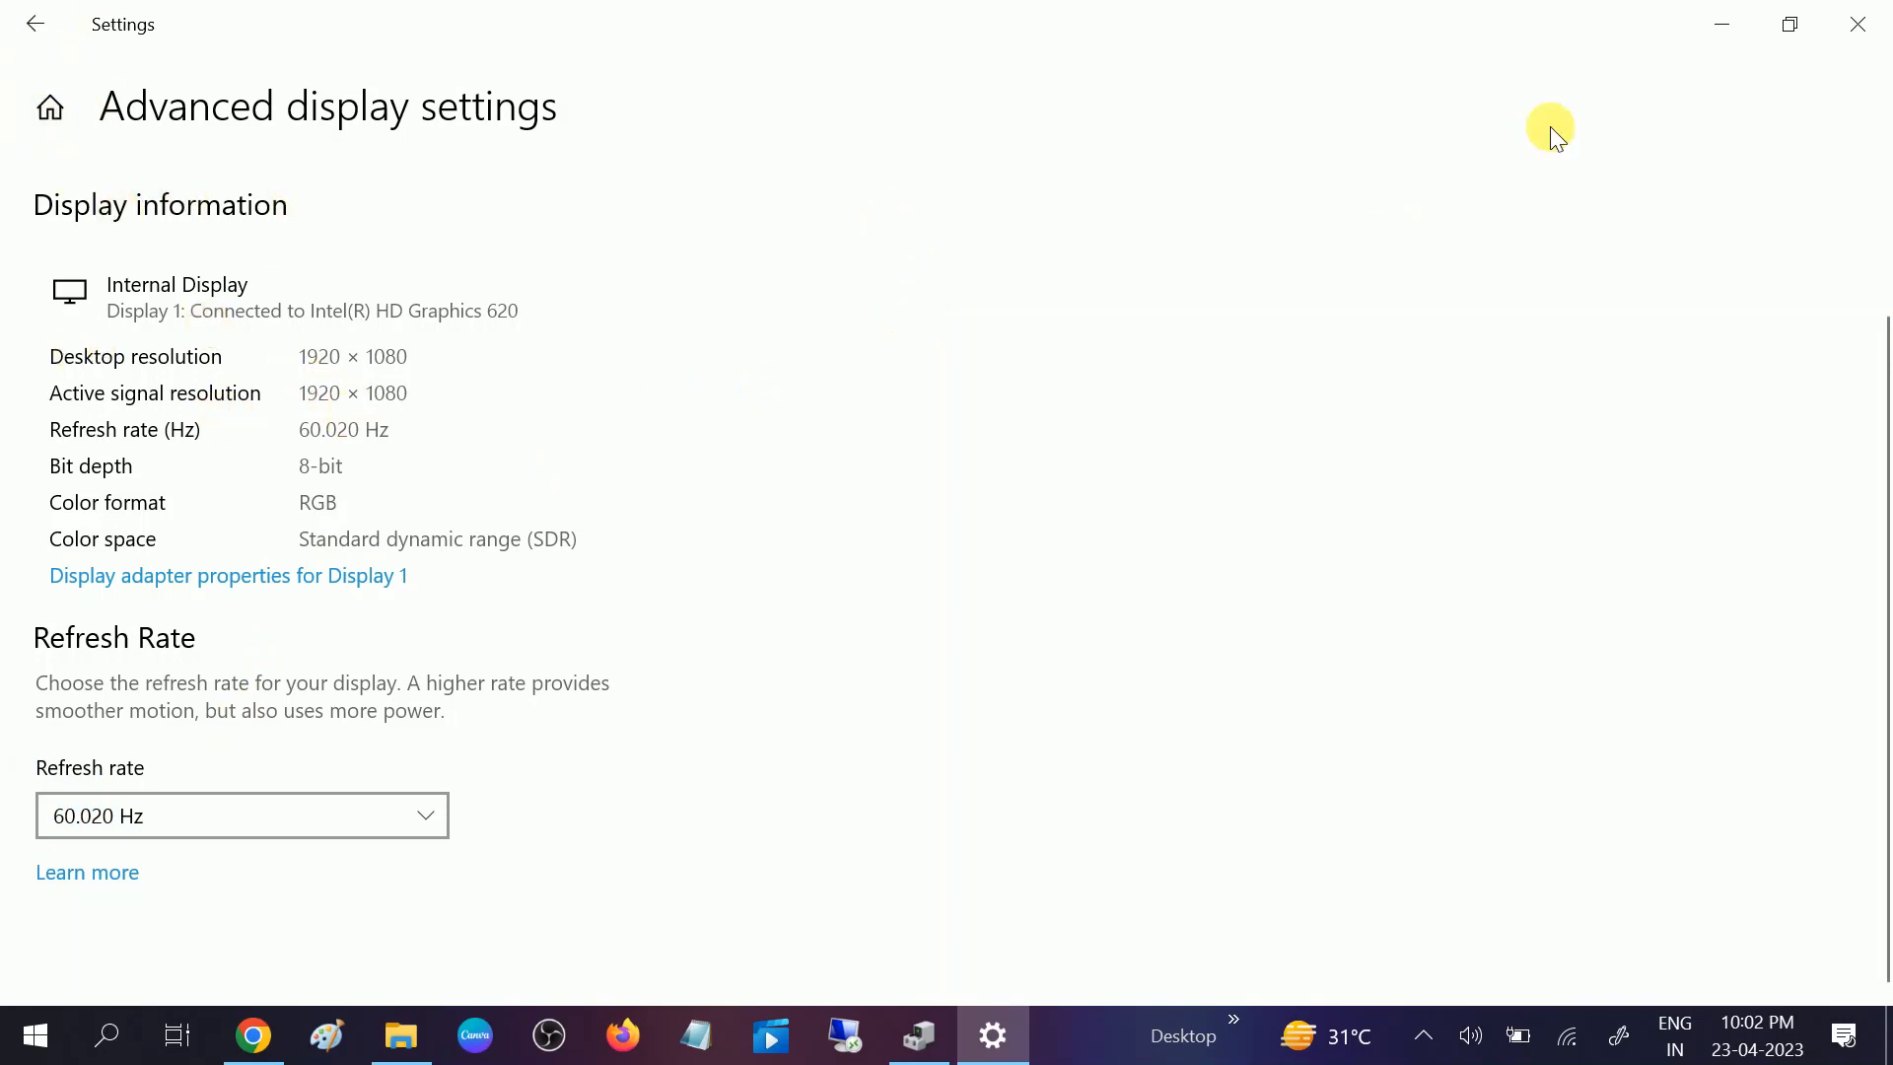
click(1855, 24)
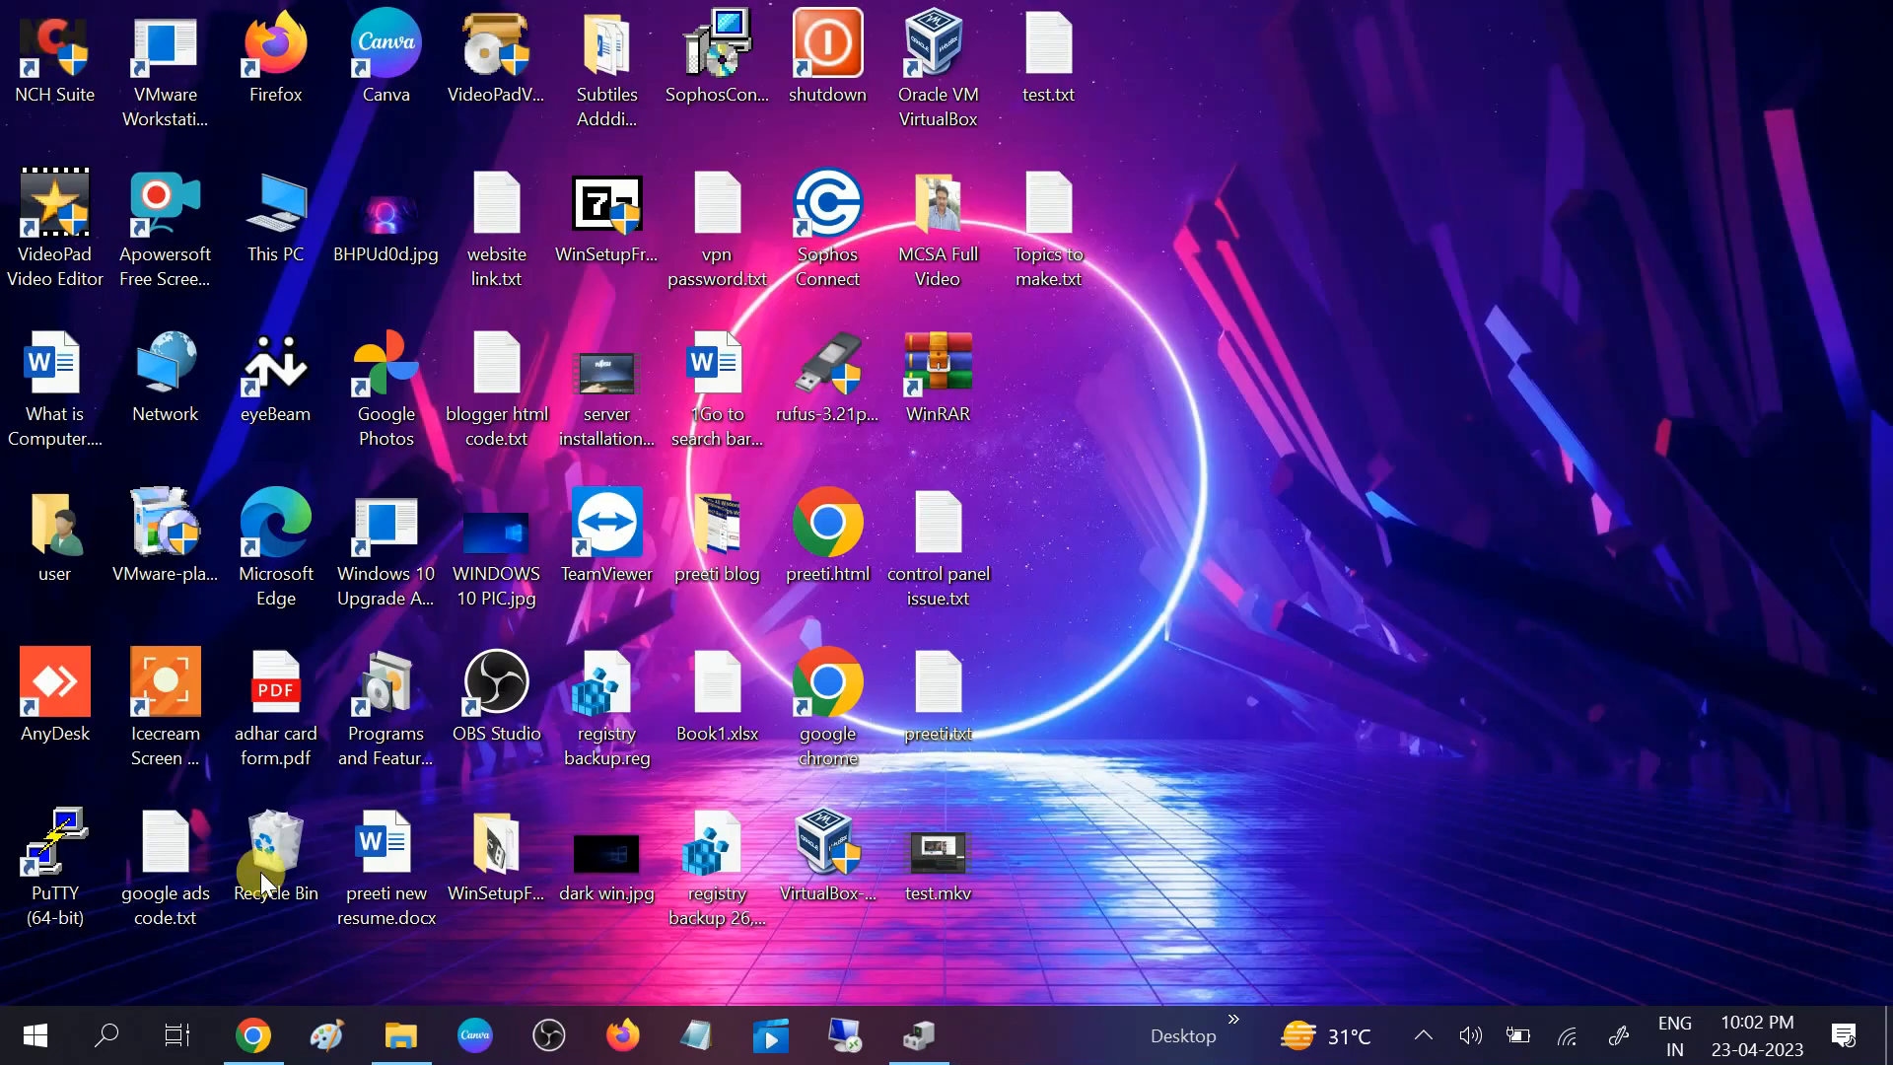
Open Device Manager and reposition its window on the desktop
click(100, 1031)
text(device)
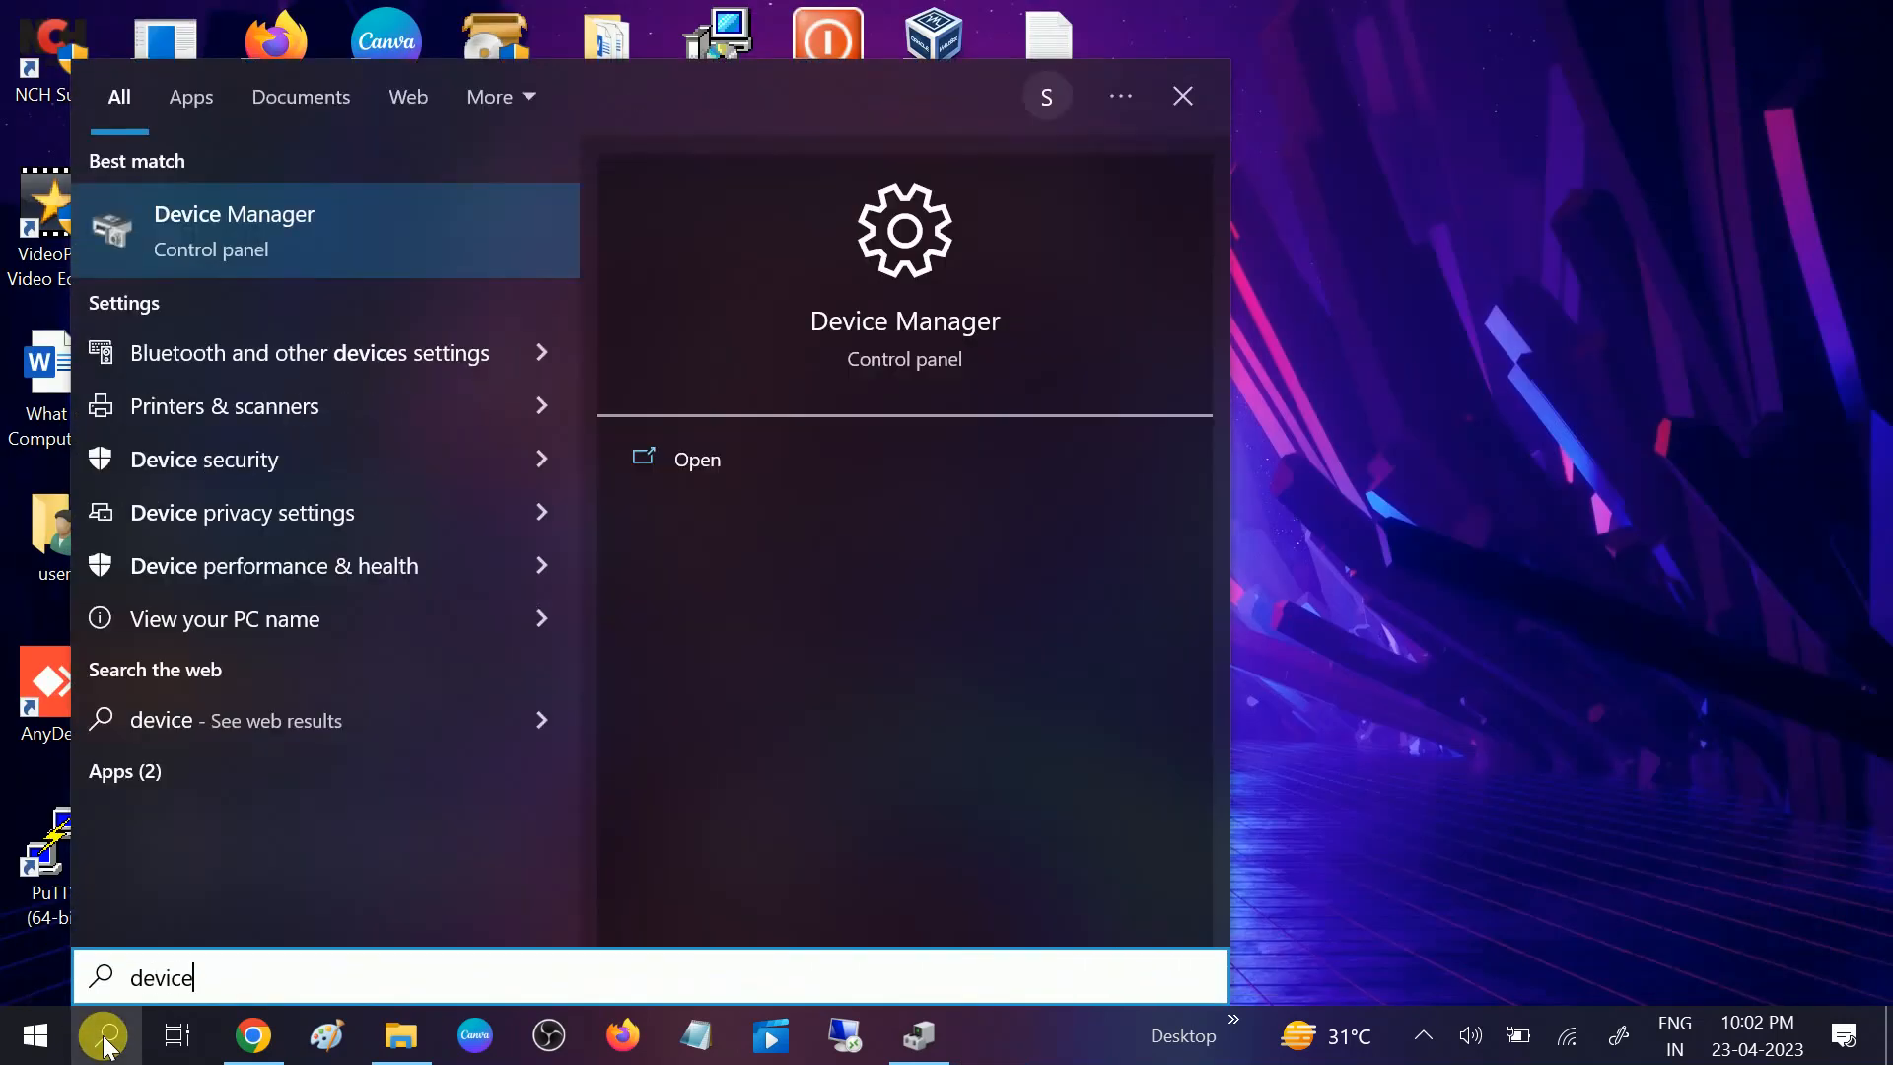
click(303, 233)
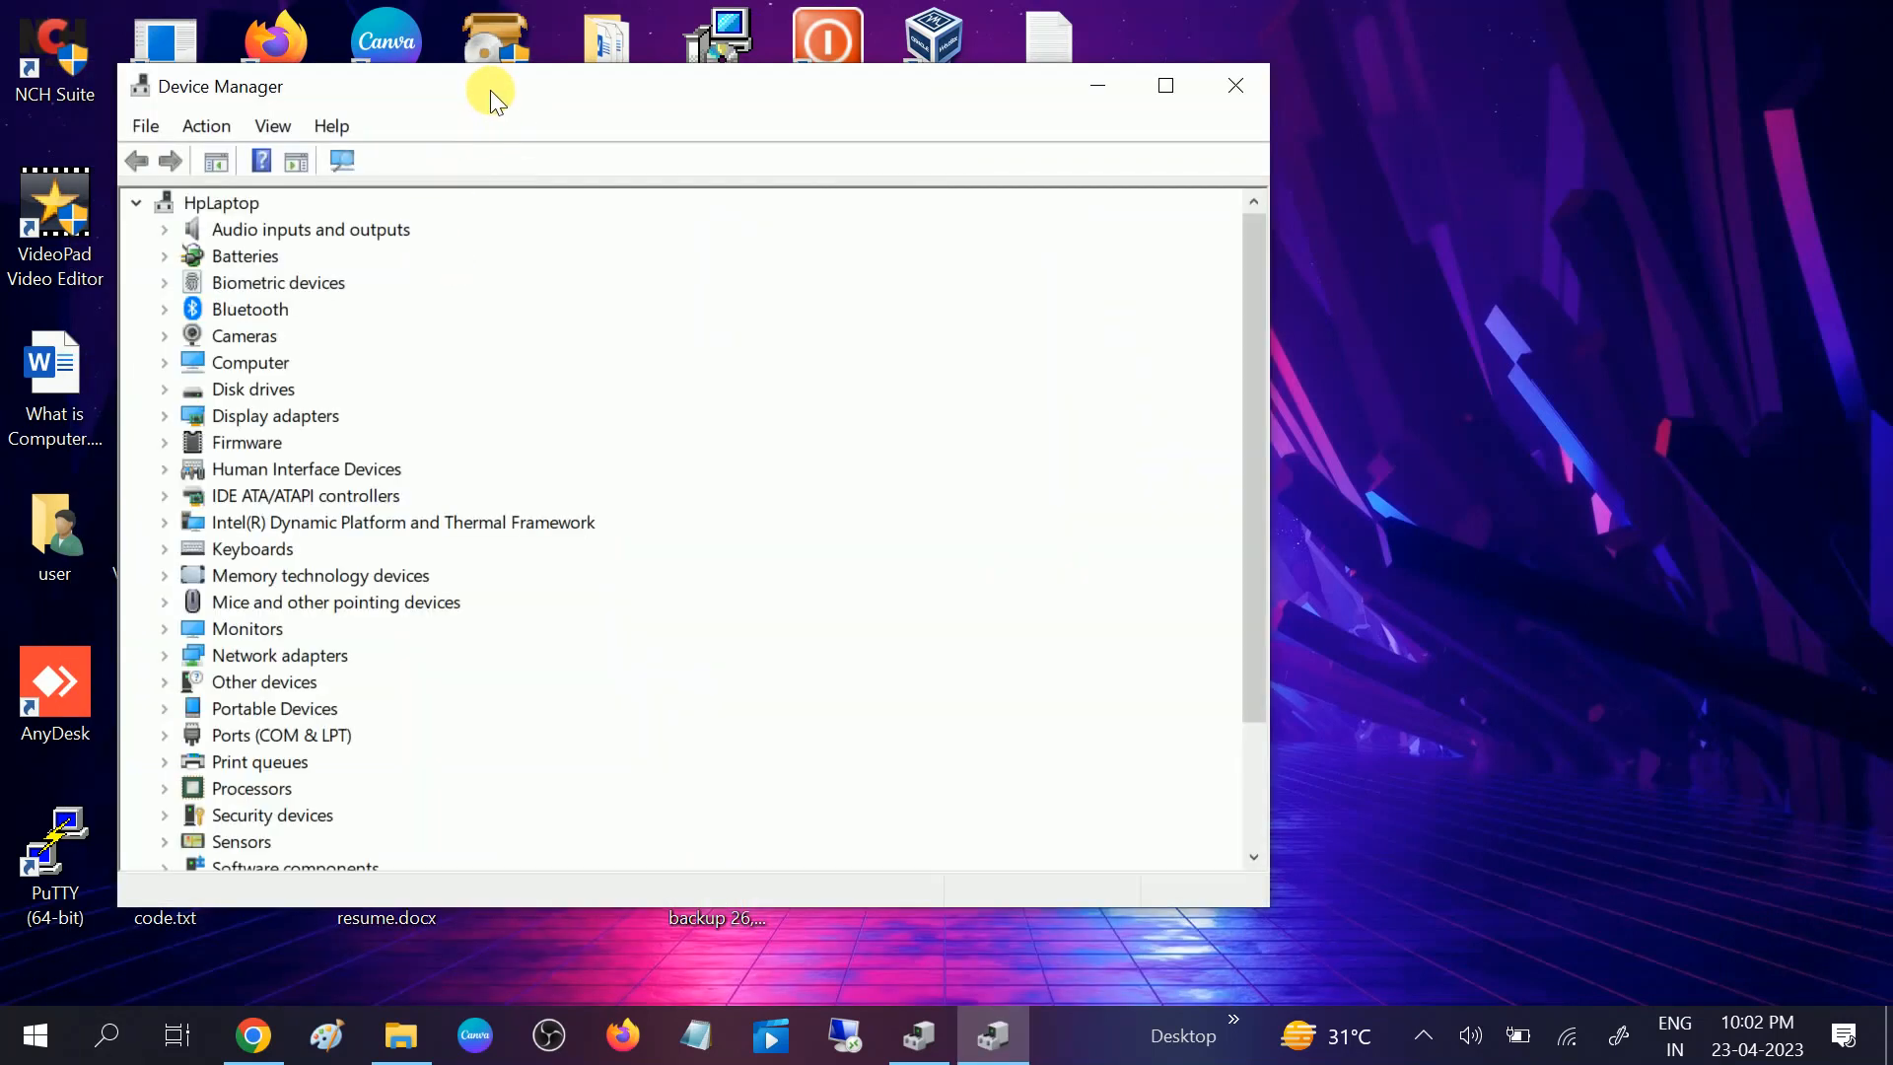
drag(489, 91, 914, 138)
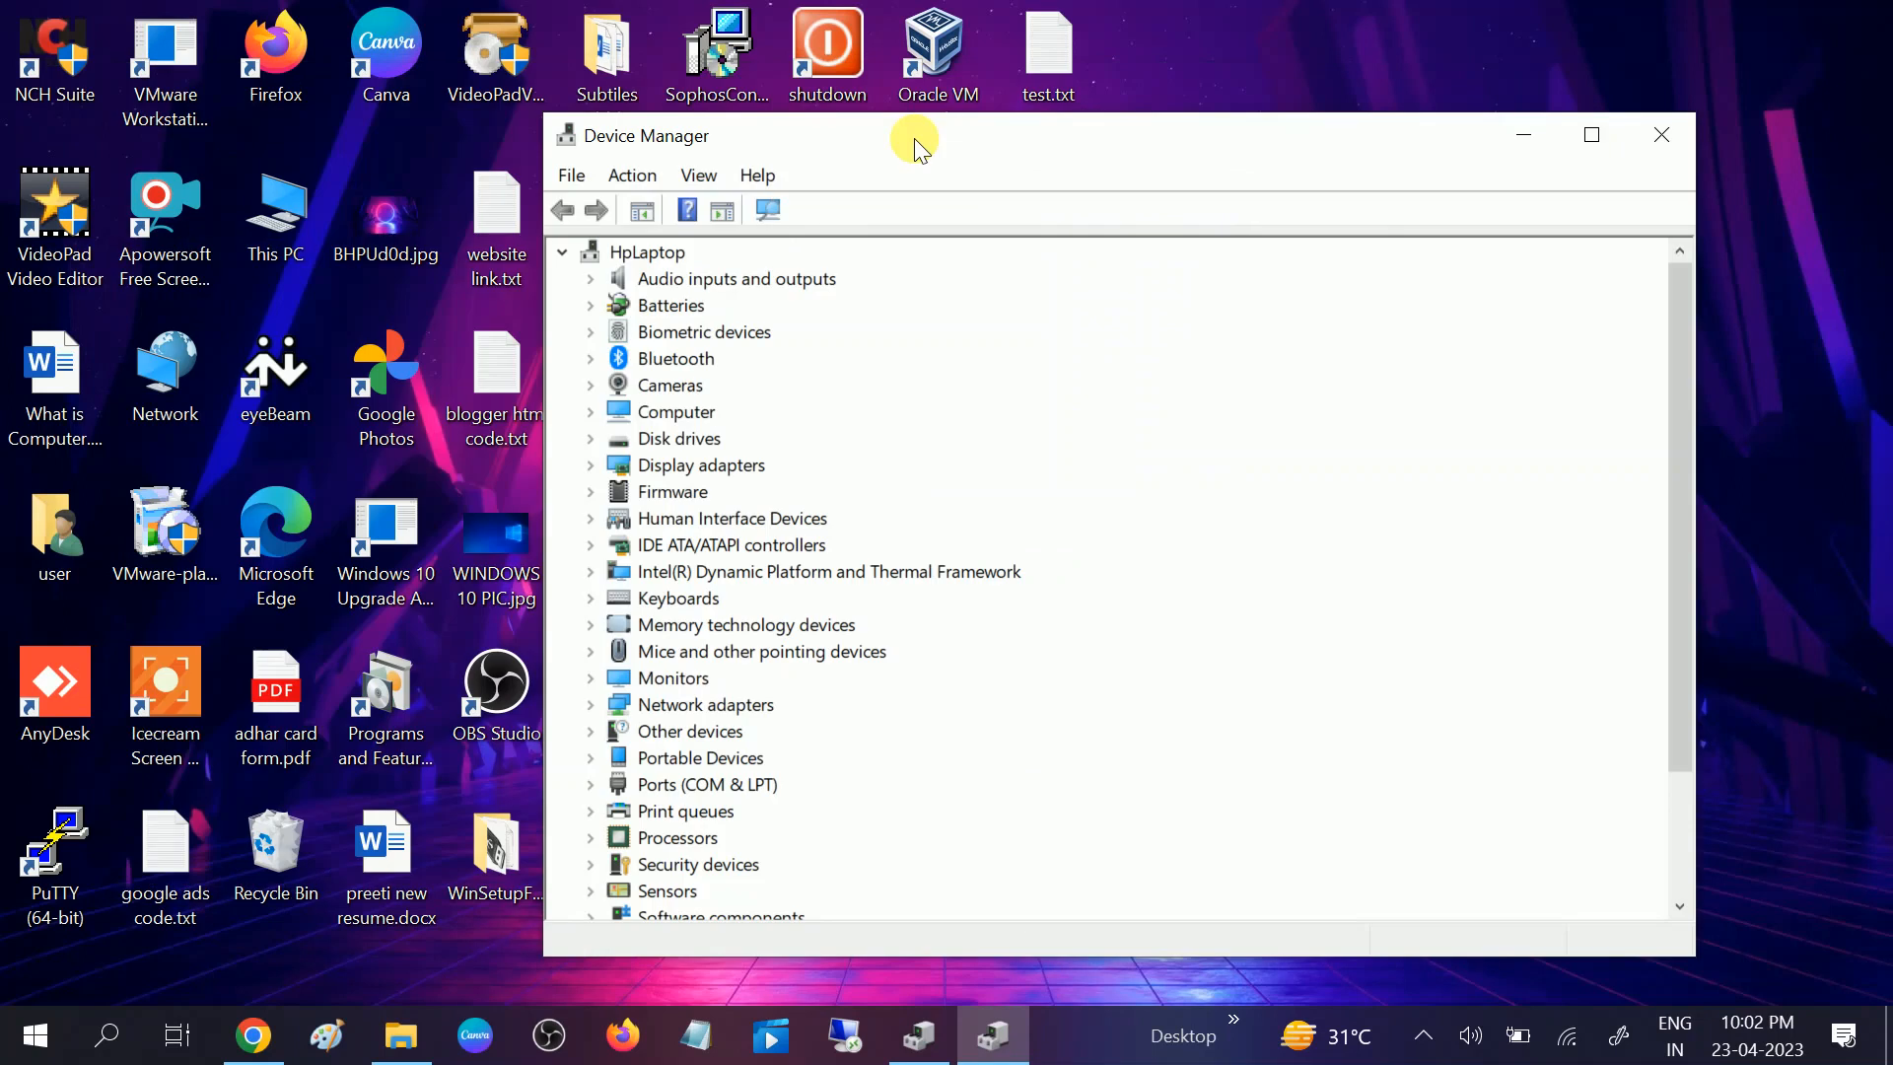
Run an automatic driver update search for the Intel(R) HD Graphics 620 display adapter and close the wizard
click(593, 462)
click(735, 496)
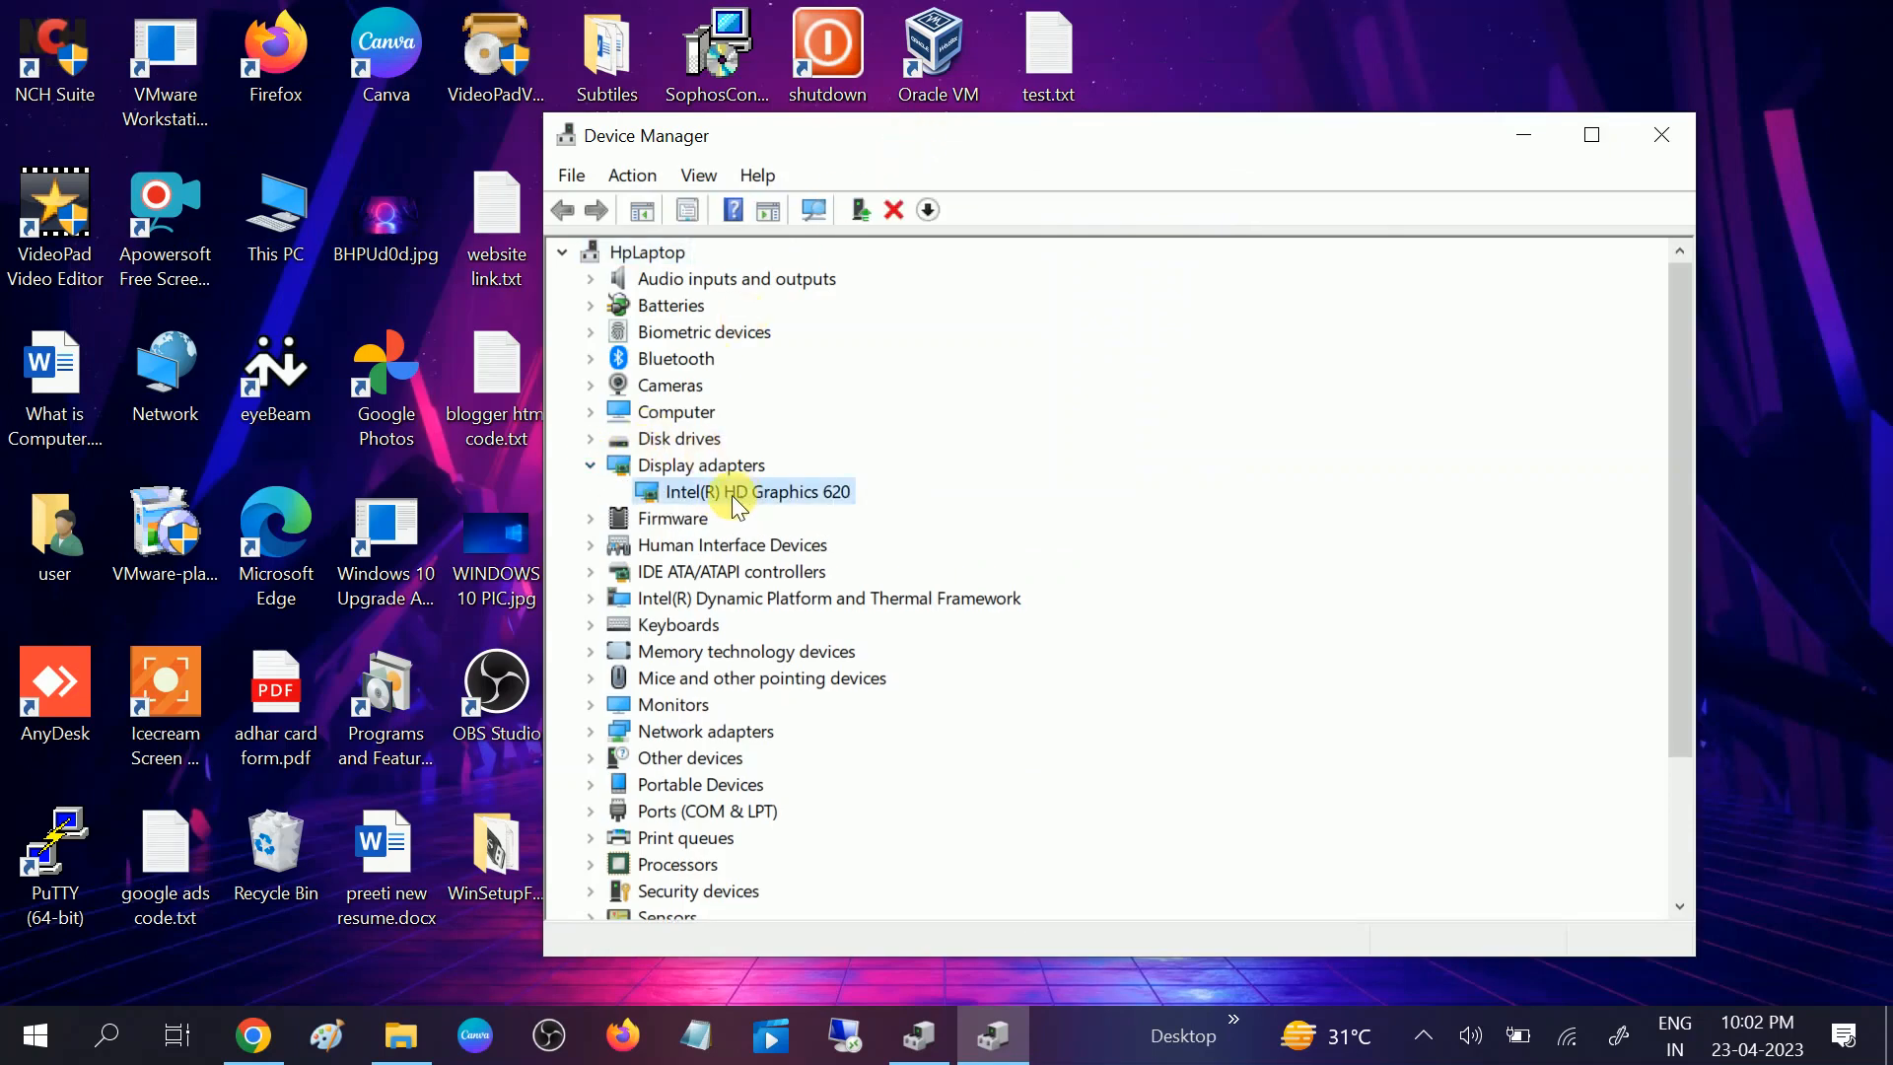
right_click(735, 497)
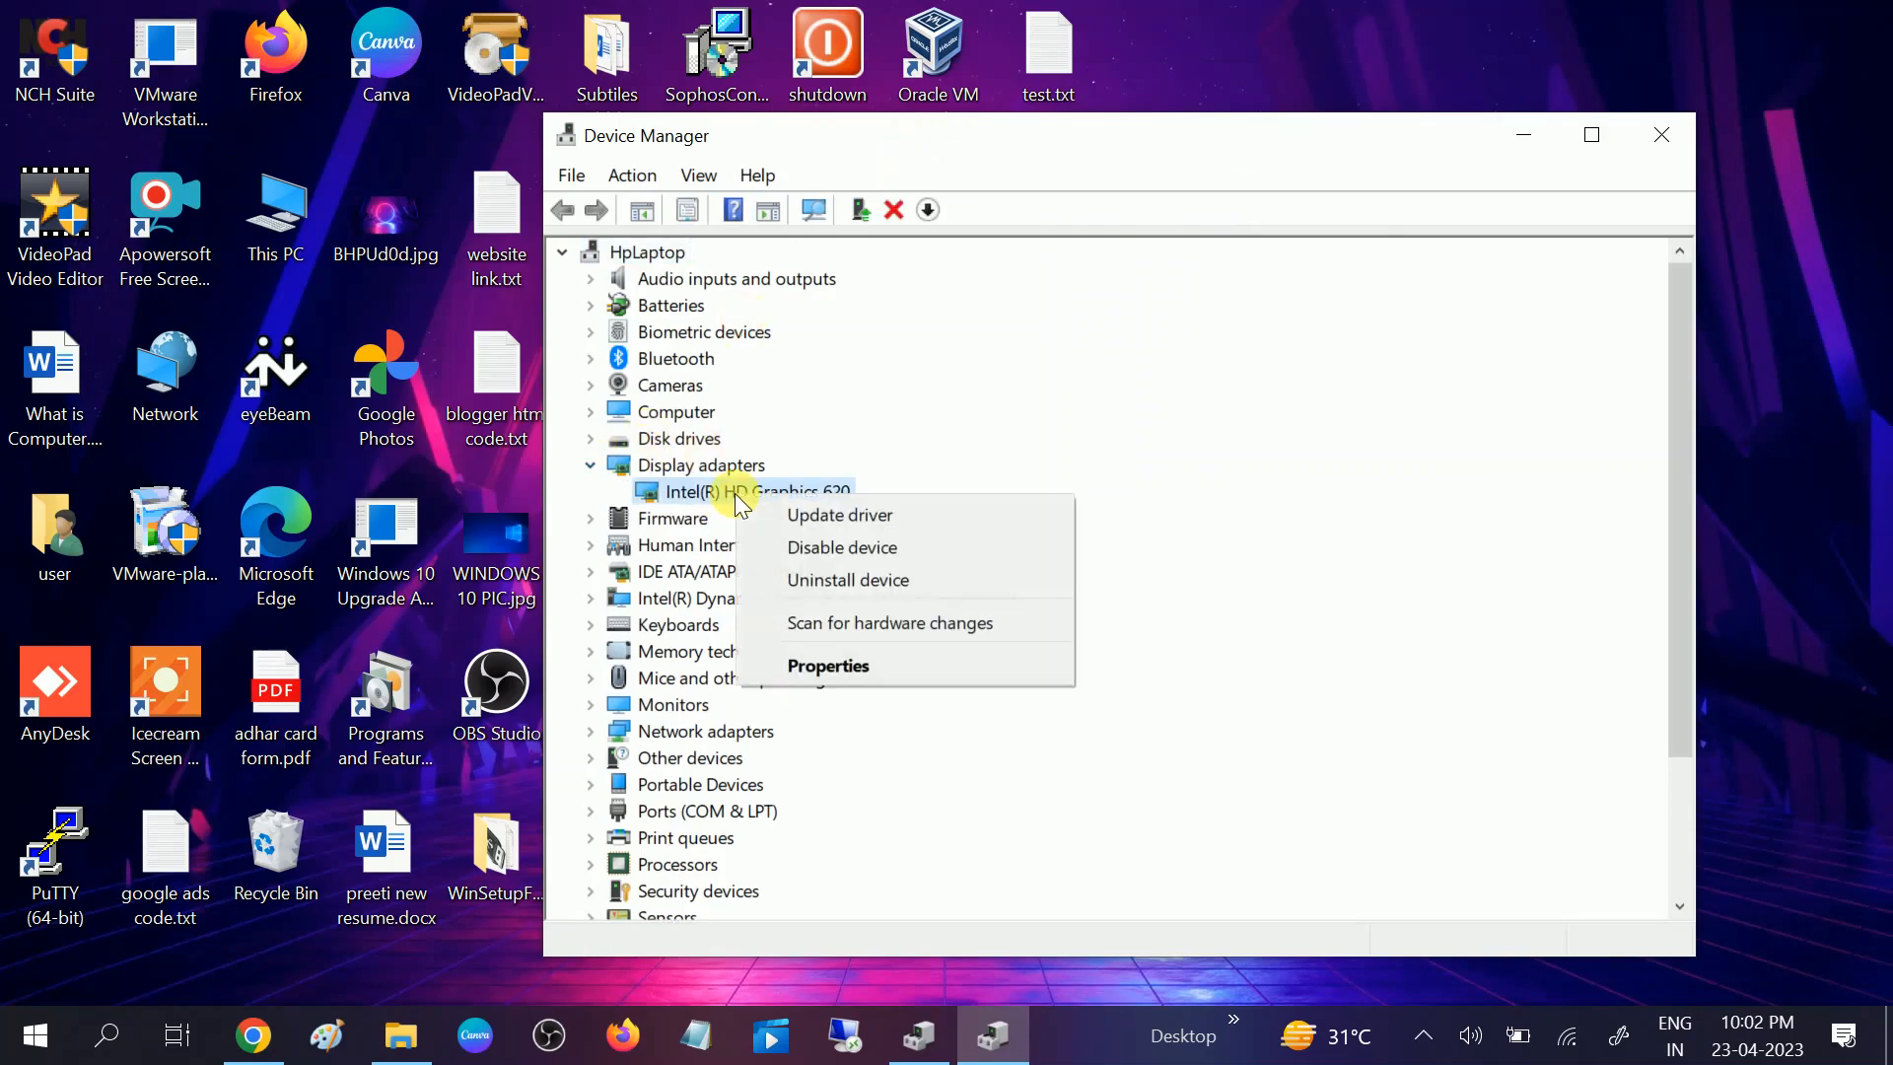
click(846, 515)
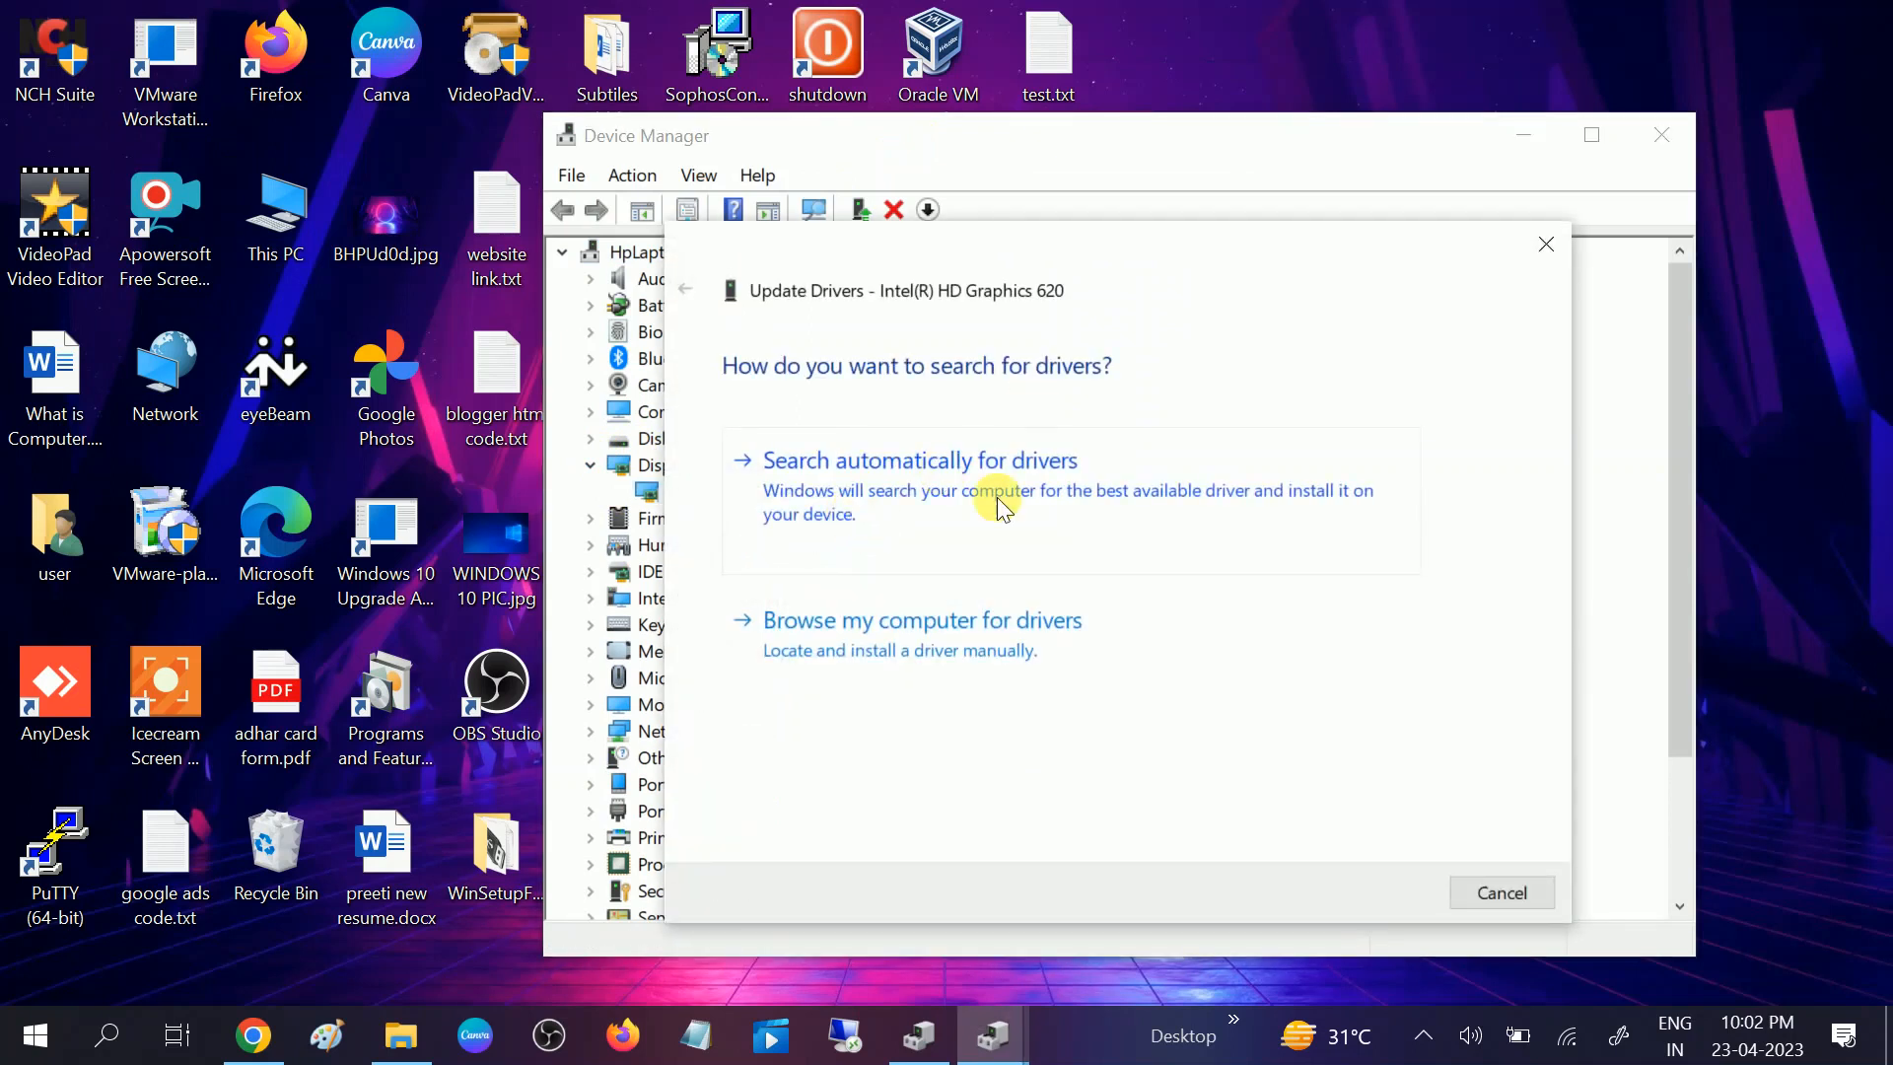
click(980, 474)
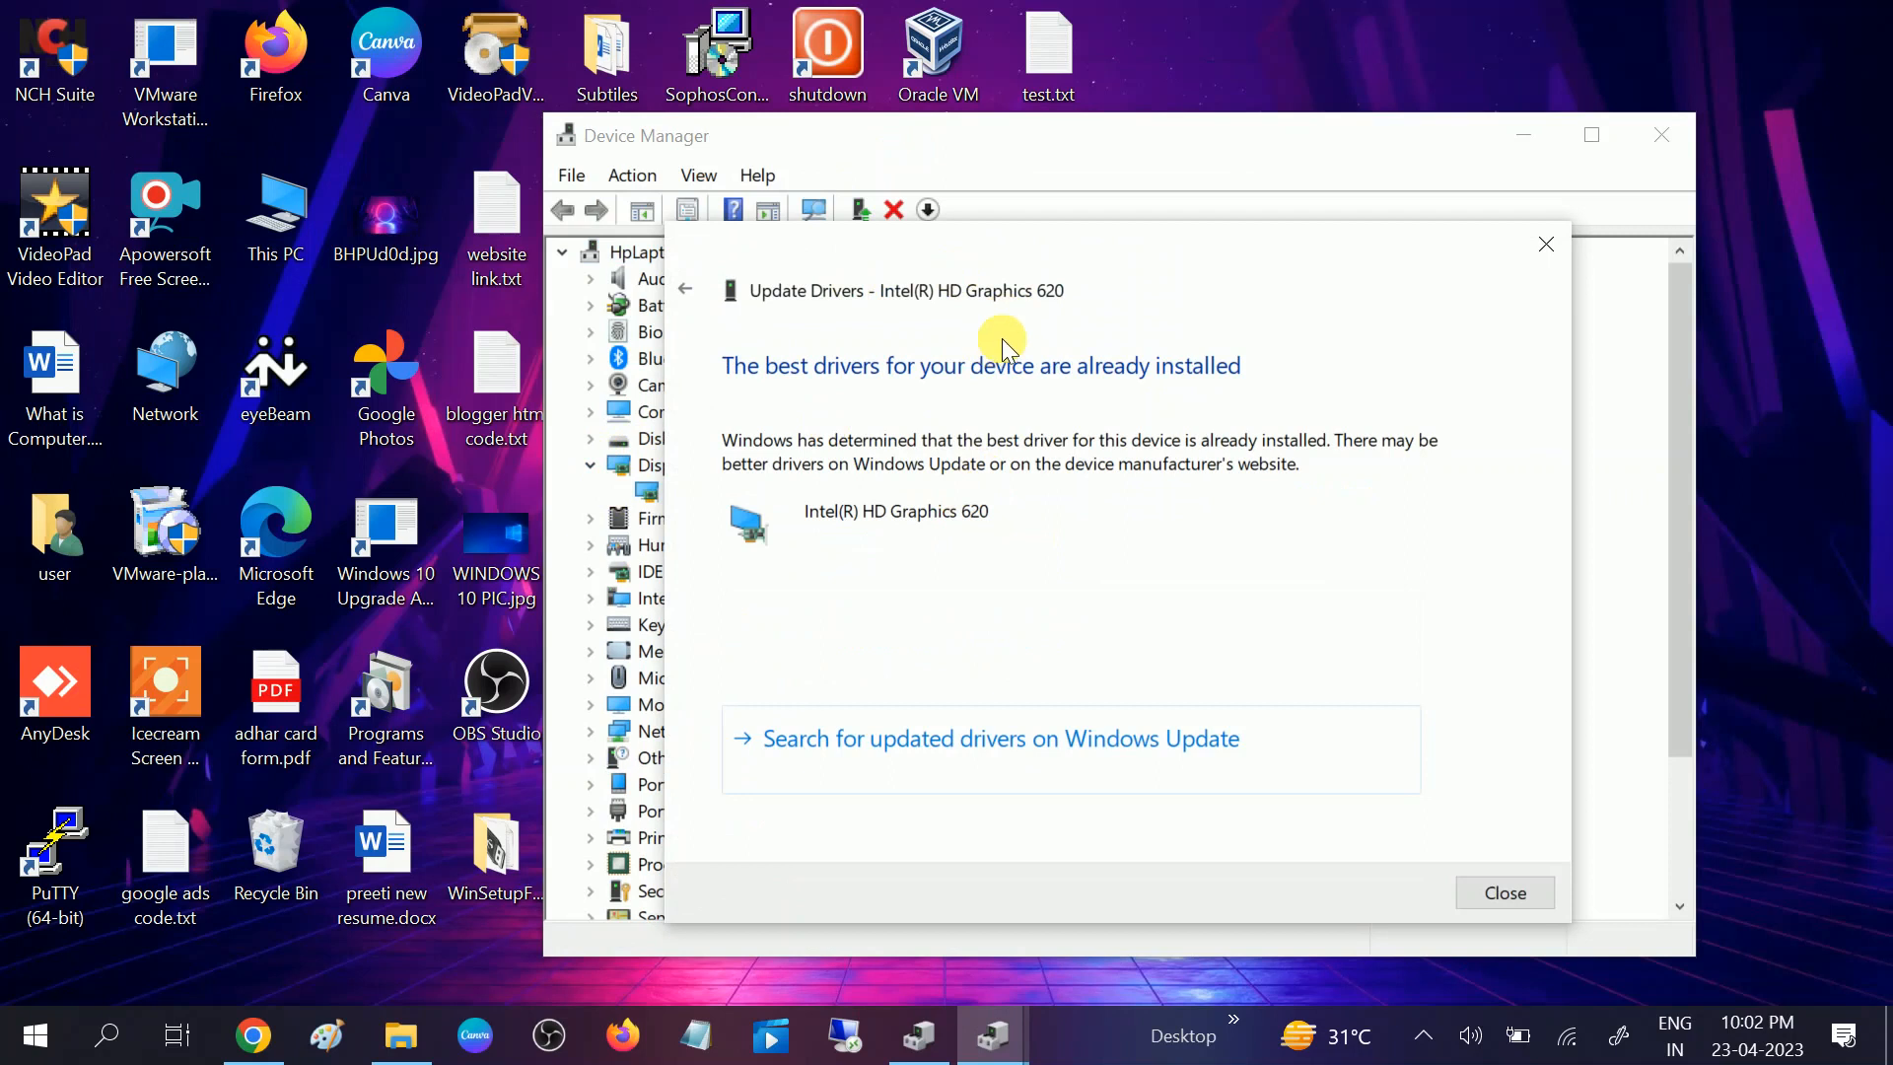
click(1505, 891)
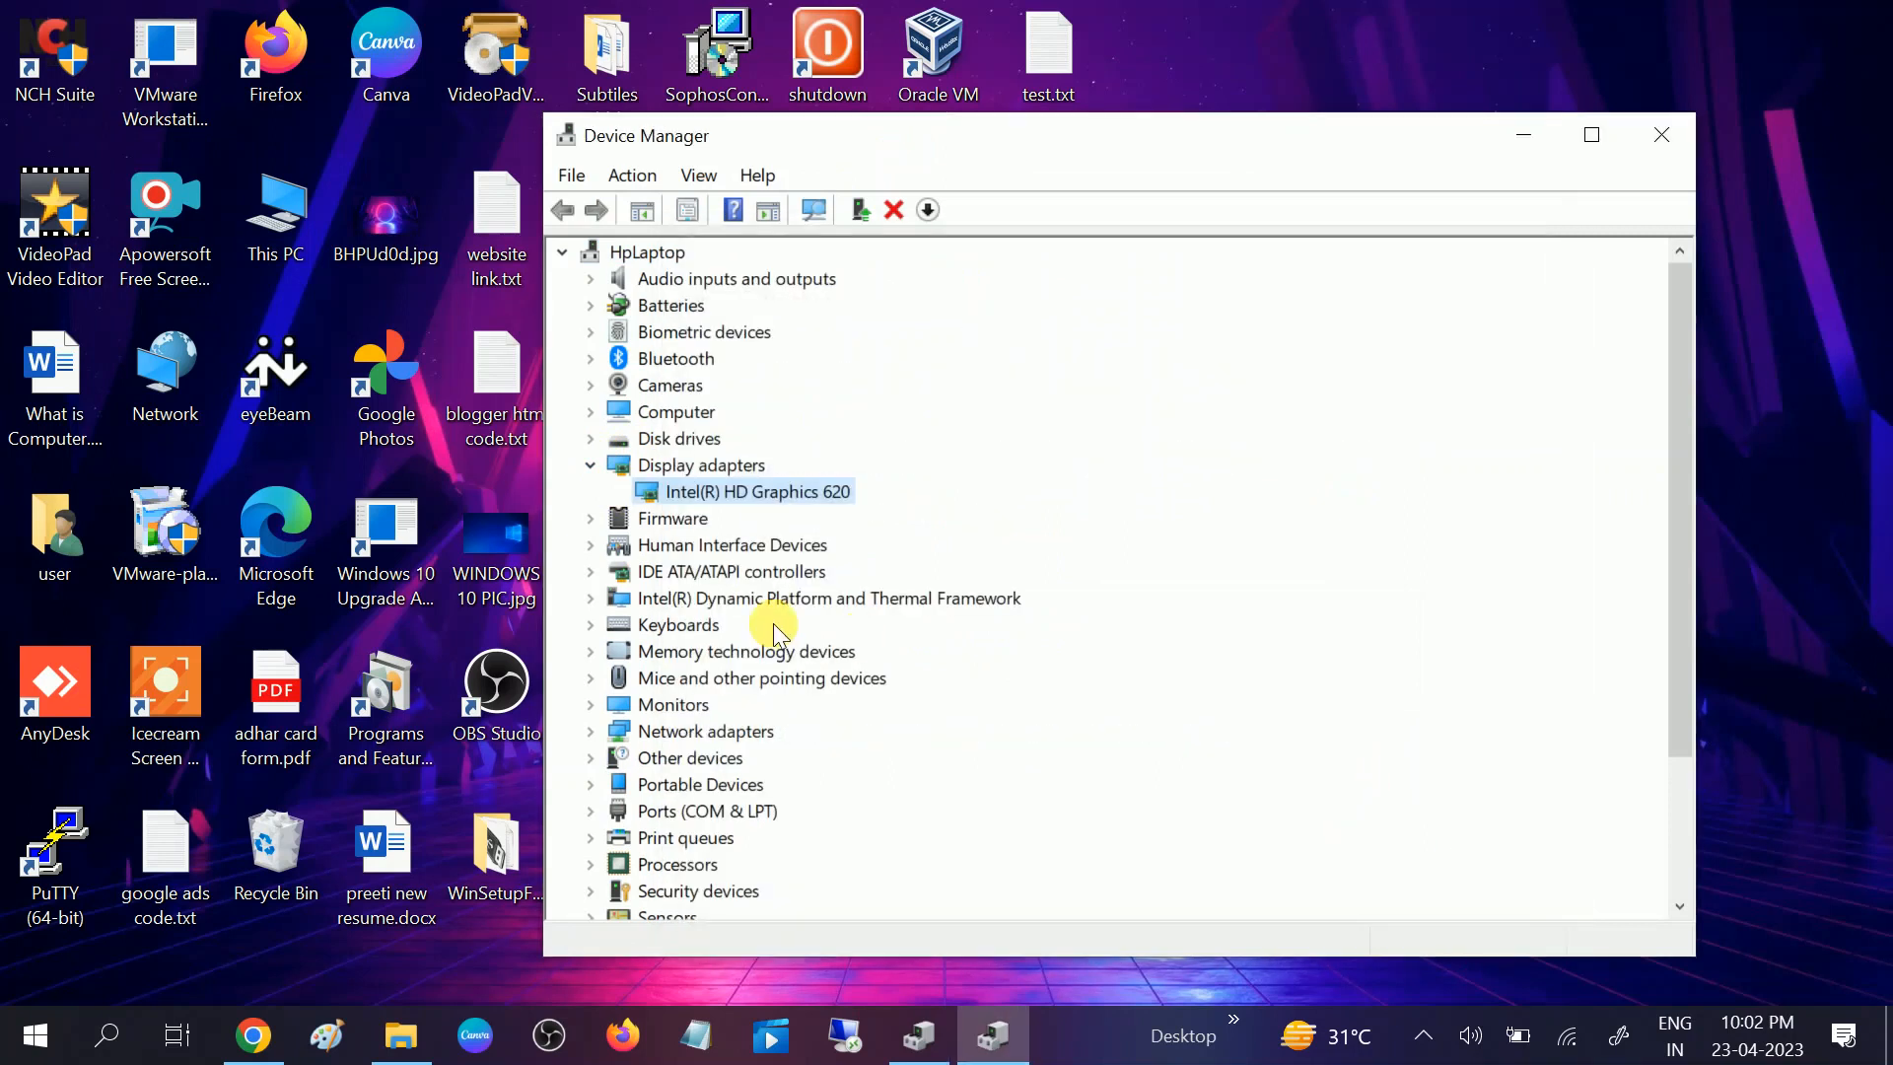
Check the driver properties of the Intel(R) HD Graphics 620 adapter, including the roll back option, and close them
right_click(738, 495)
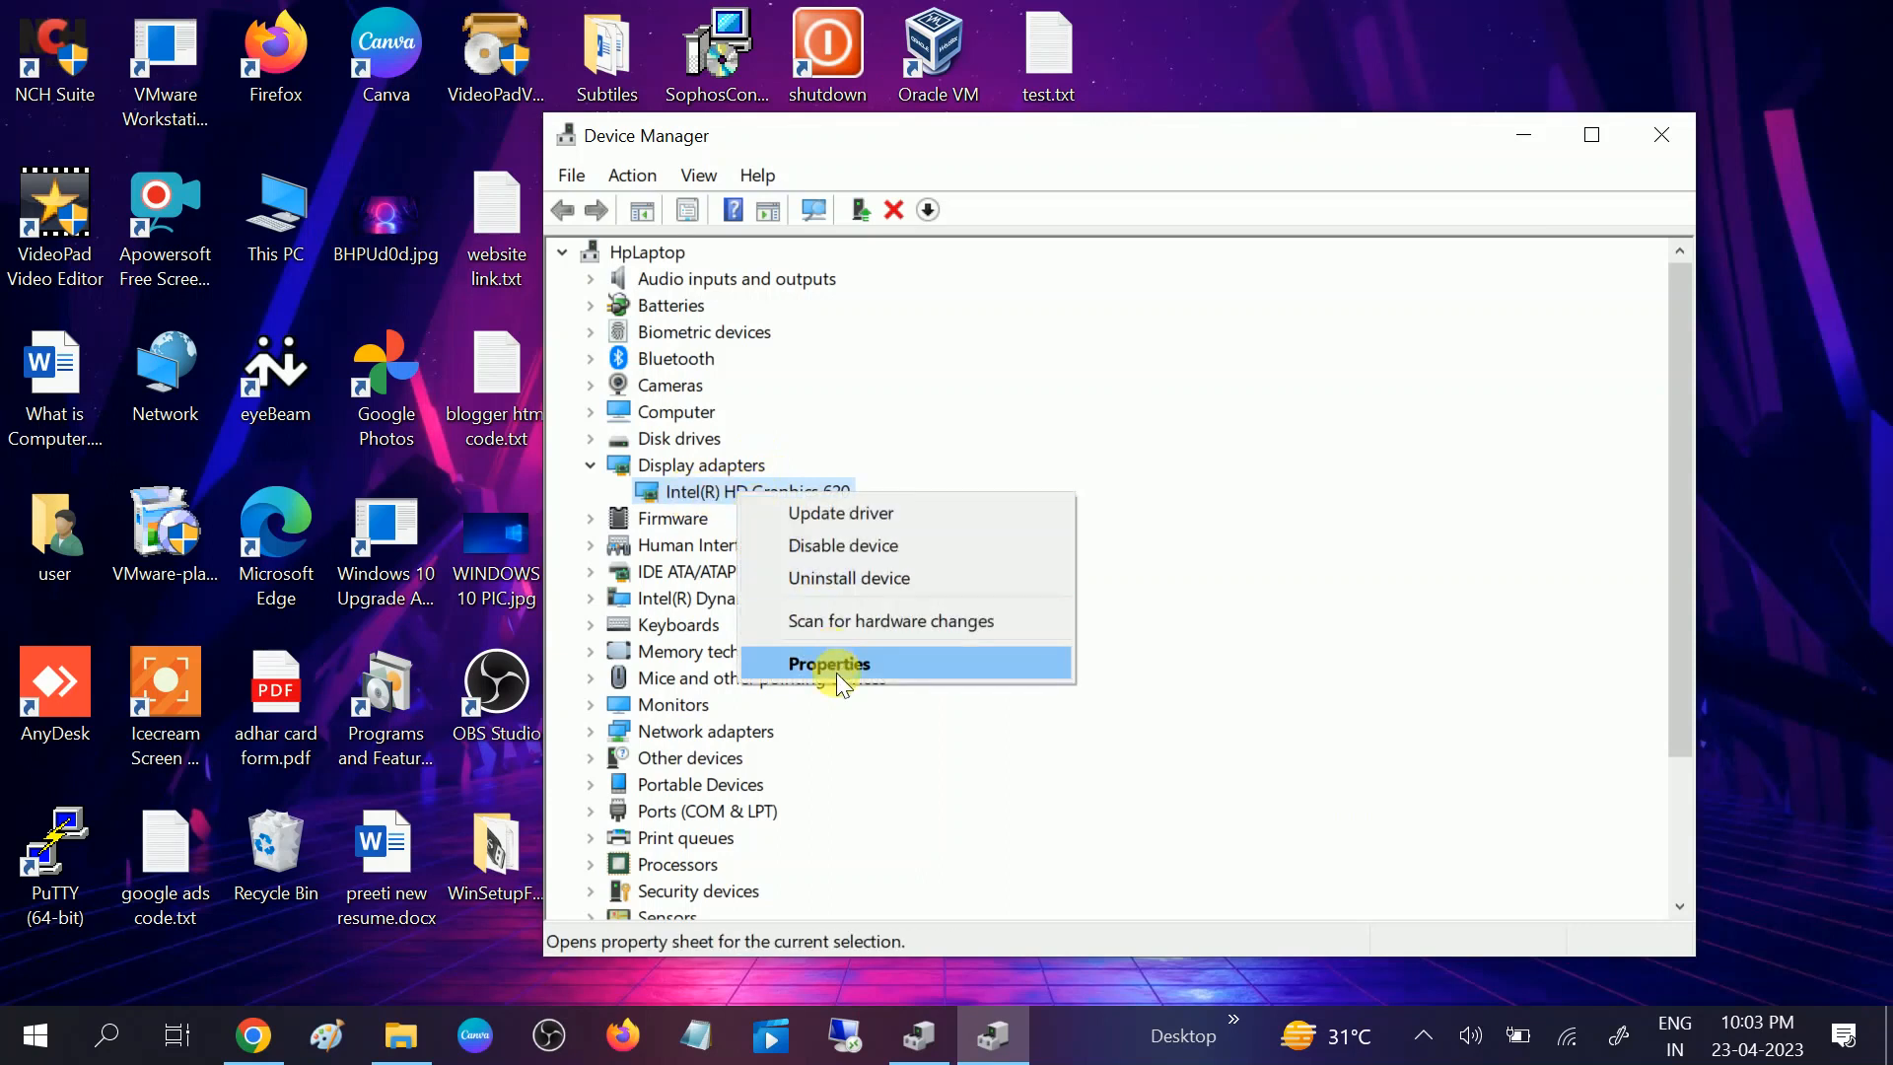
click(838, 668)
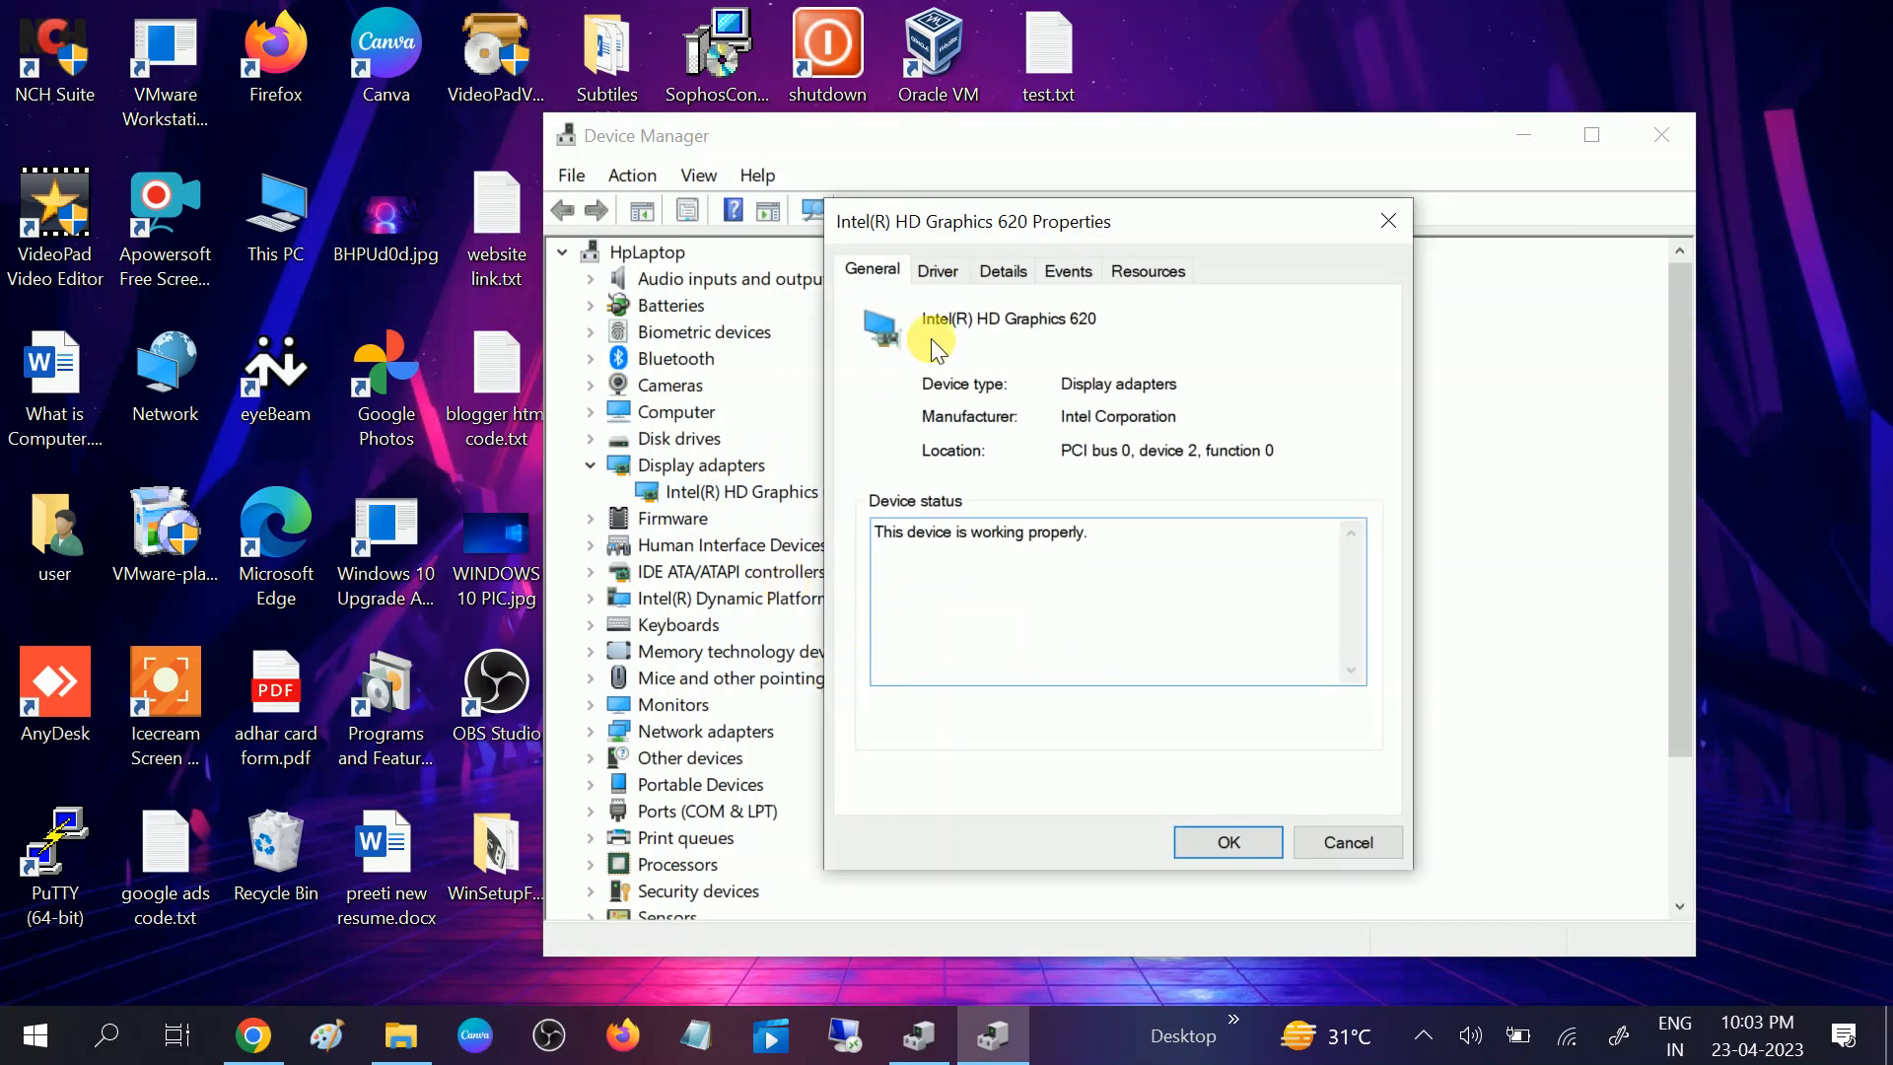
click(941, 275)
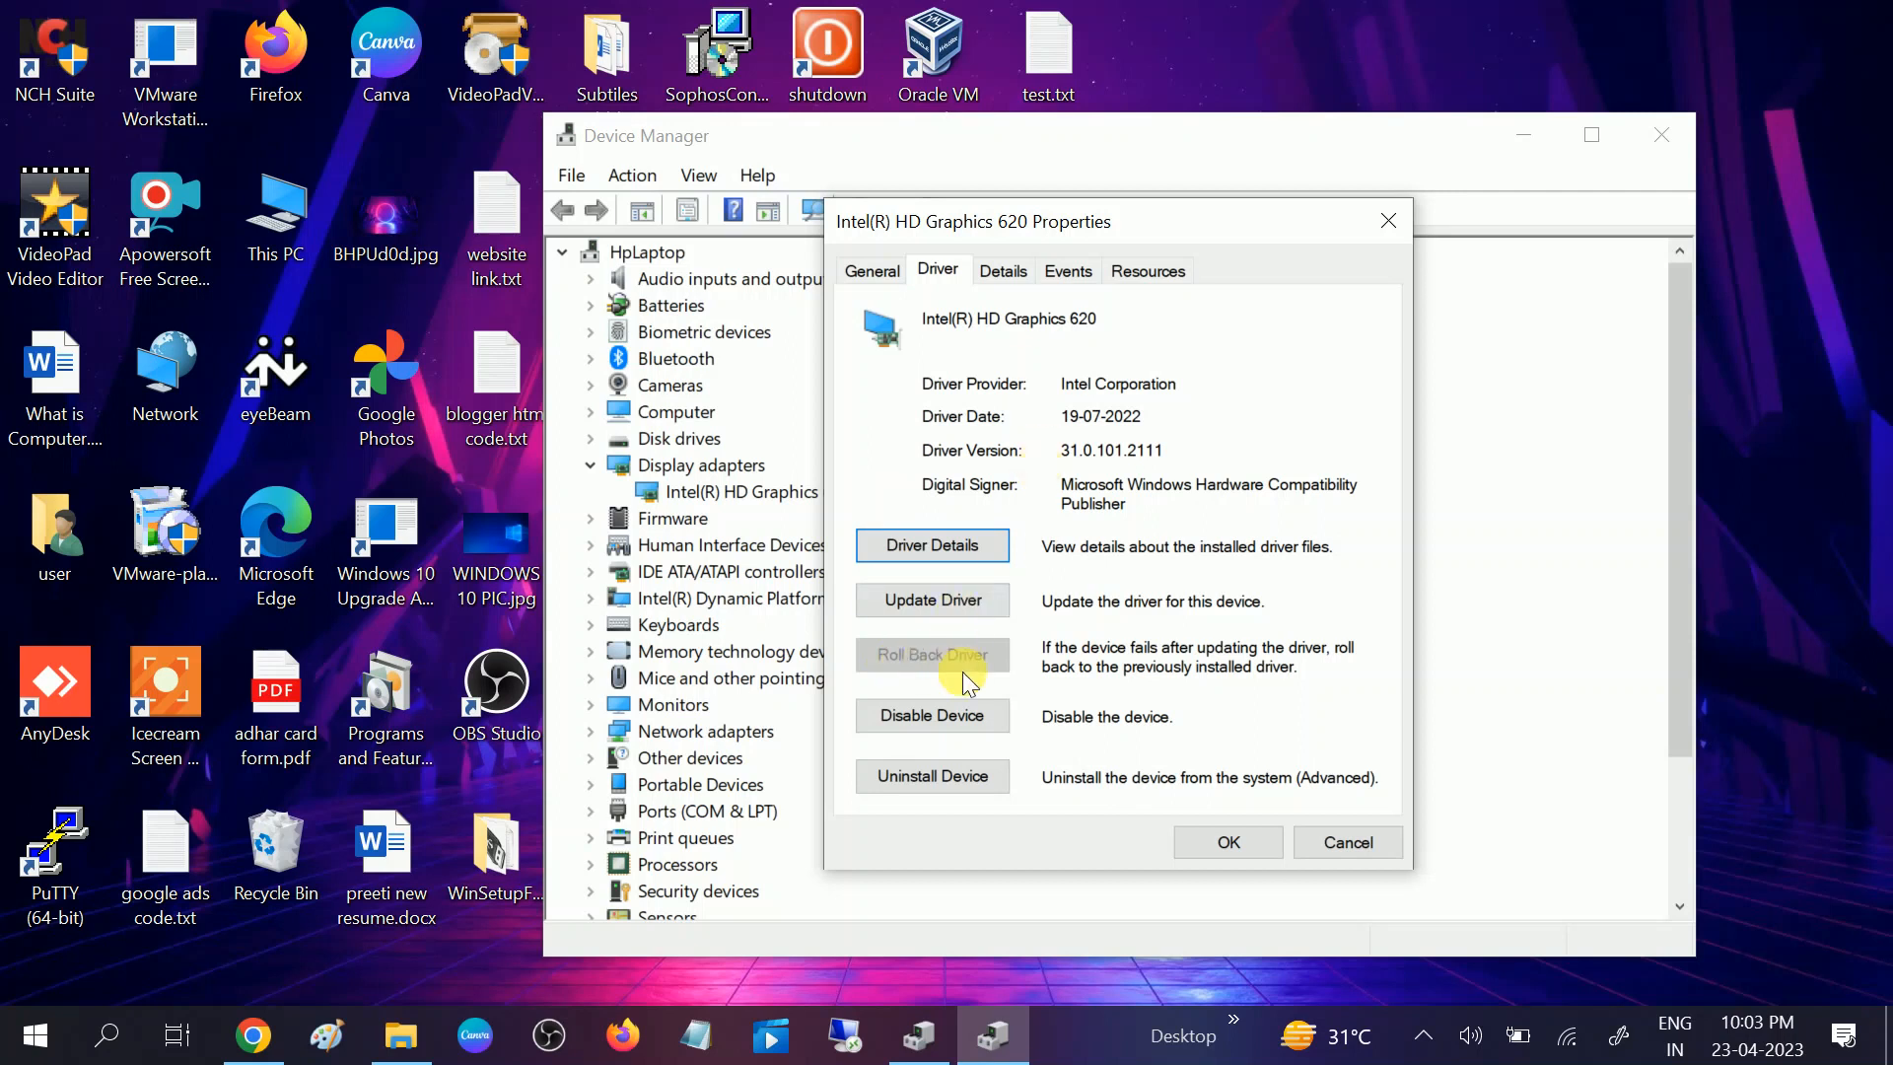
click(1226, 844)
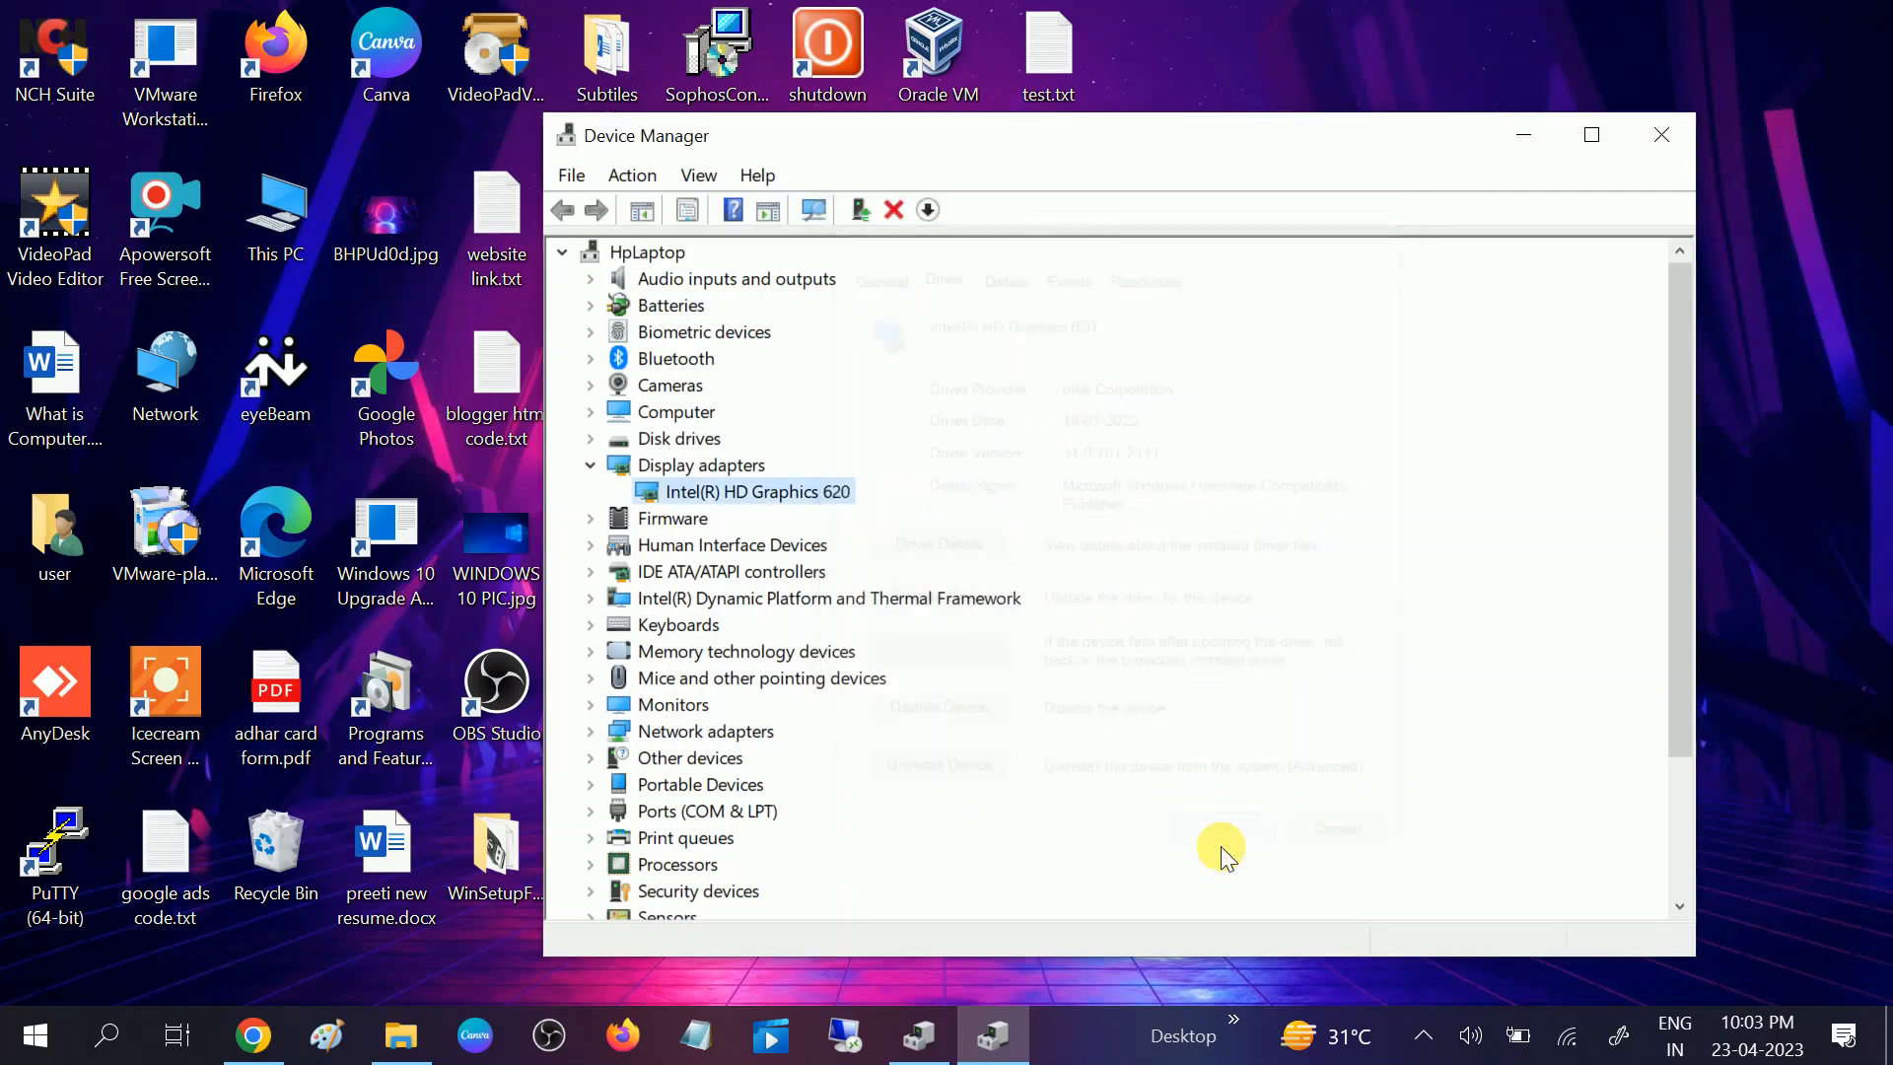
View the uninstall dialog for the Intel(R) HD Graphics 620 adapter under Display adapters and dismiss it without uninstalling
click(592, 466)
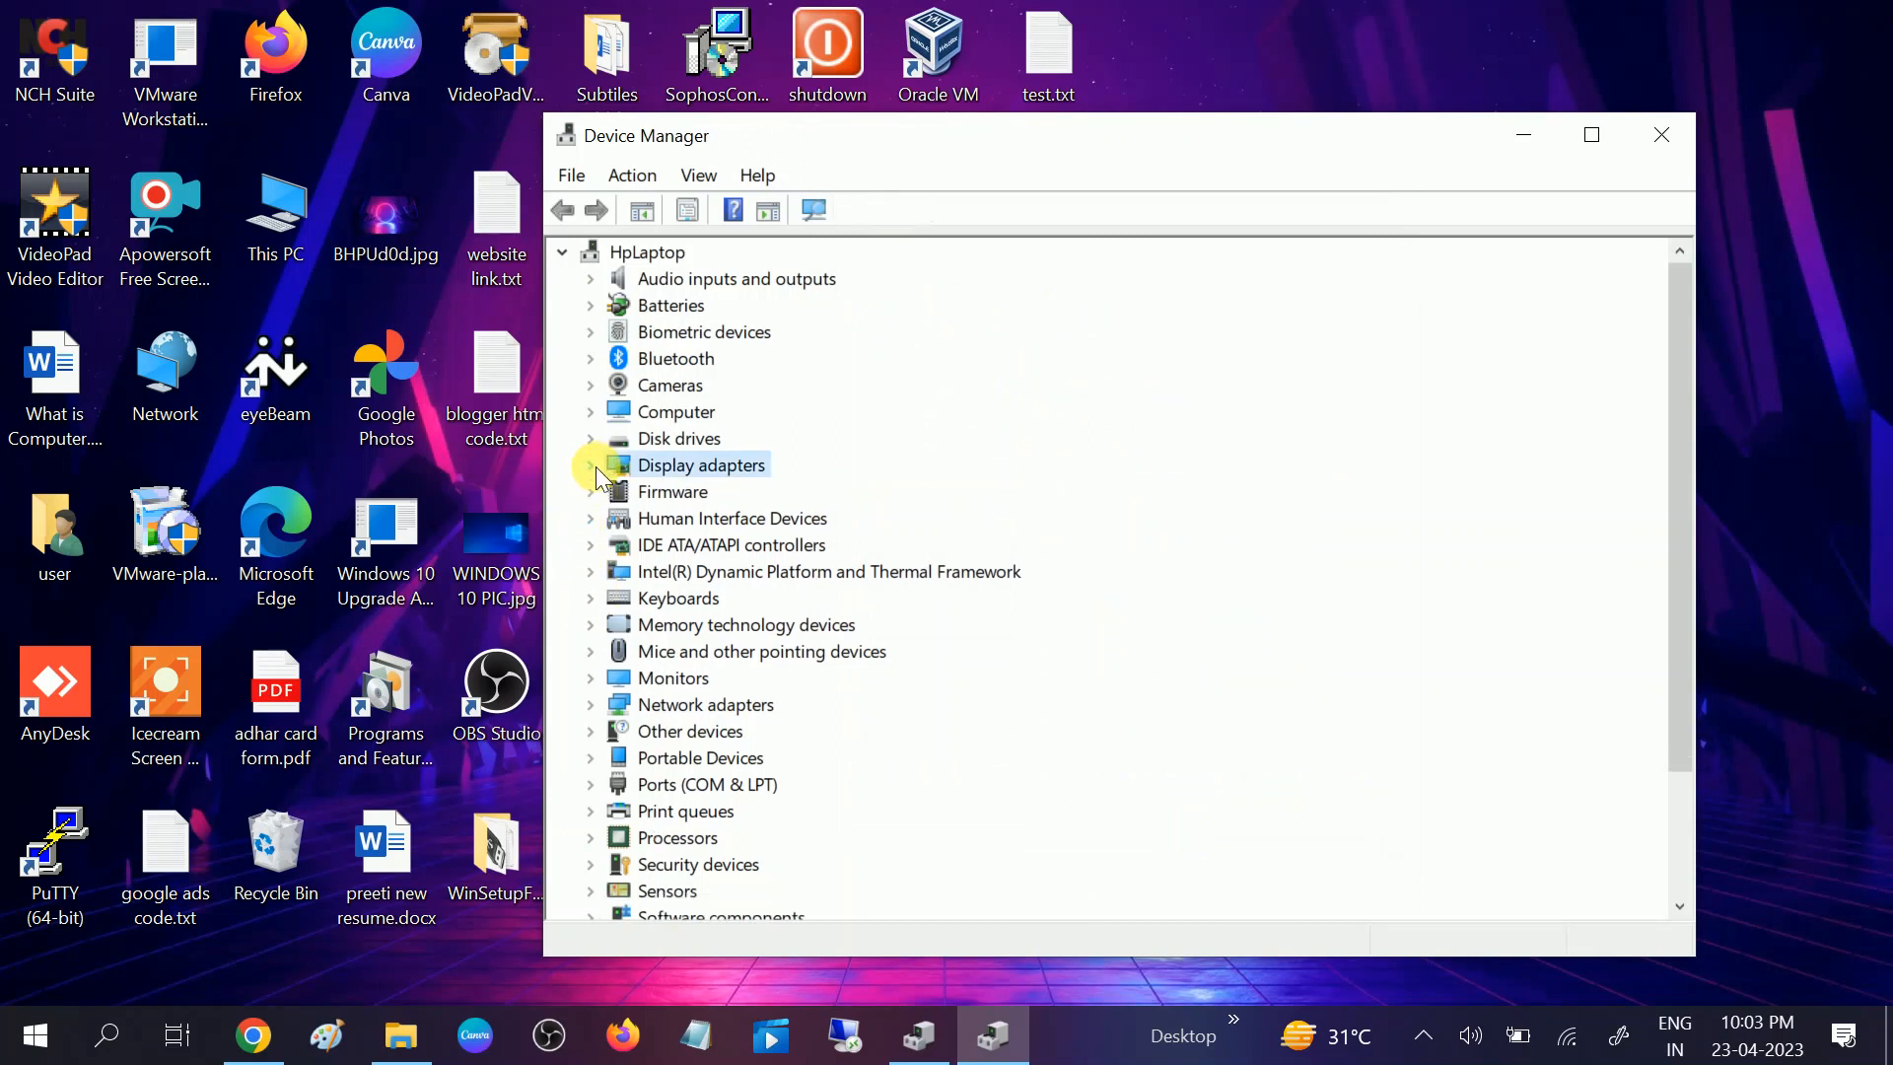
click(592, 465)
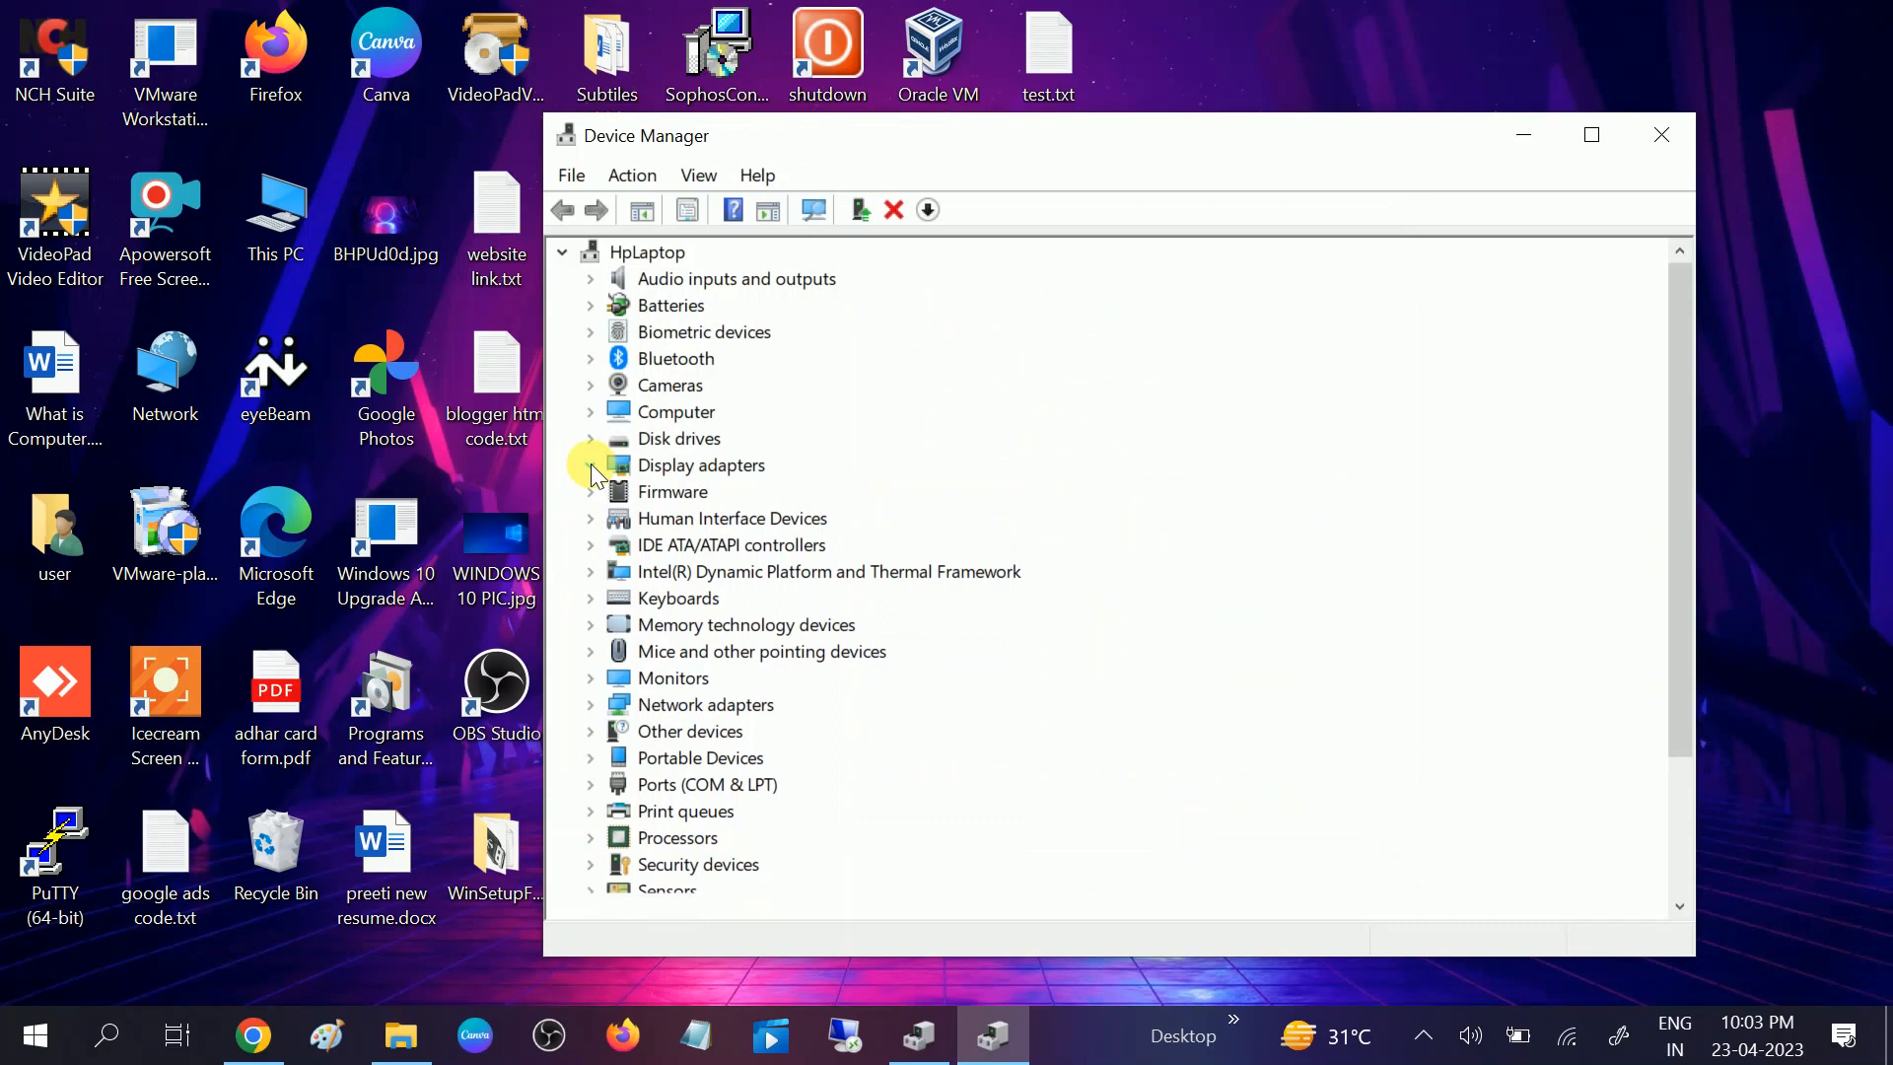
click(590, 464)
click(590, 464)
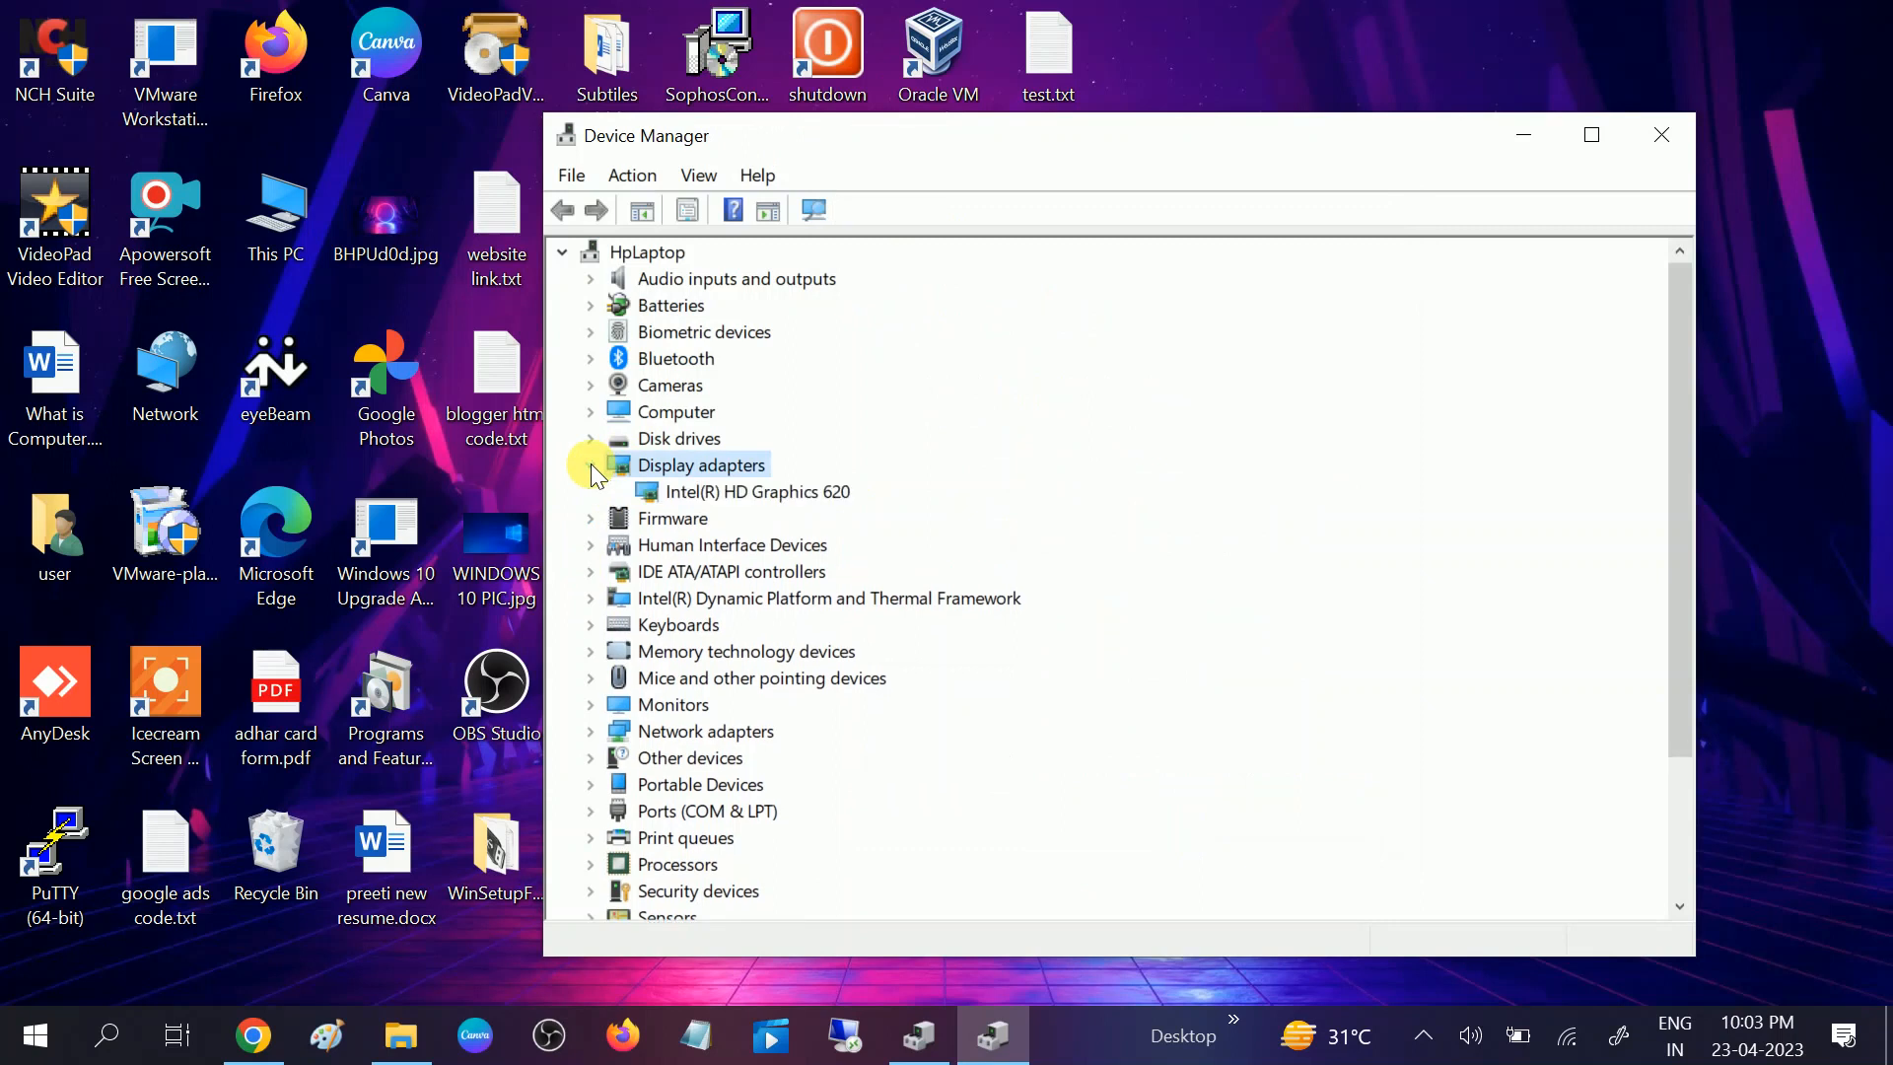
click(757, 490)
right_click(760, 489)
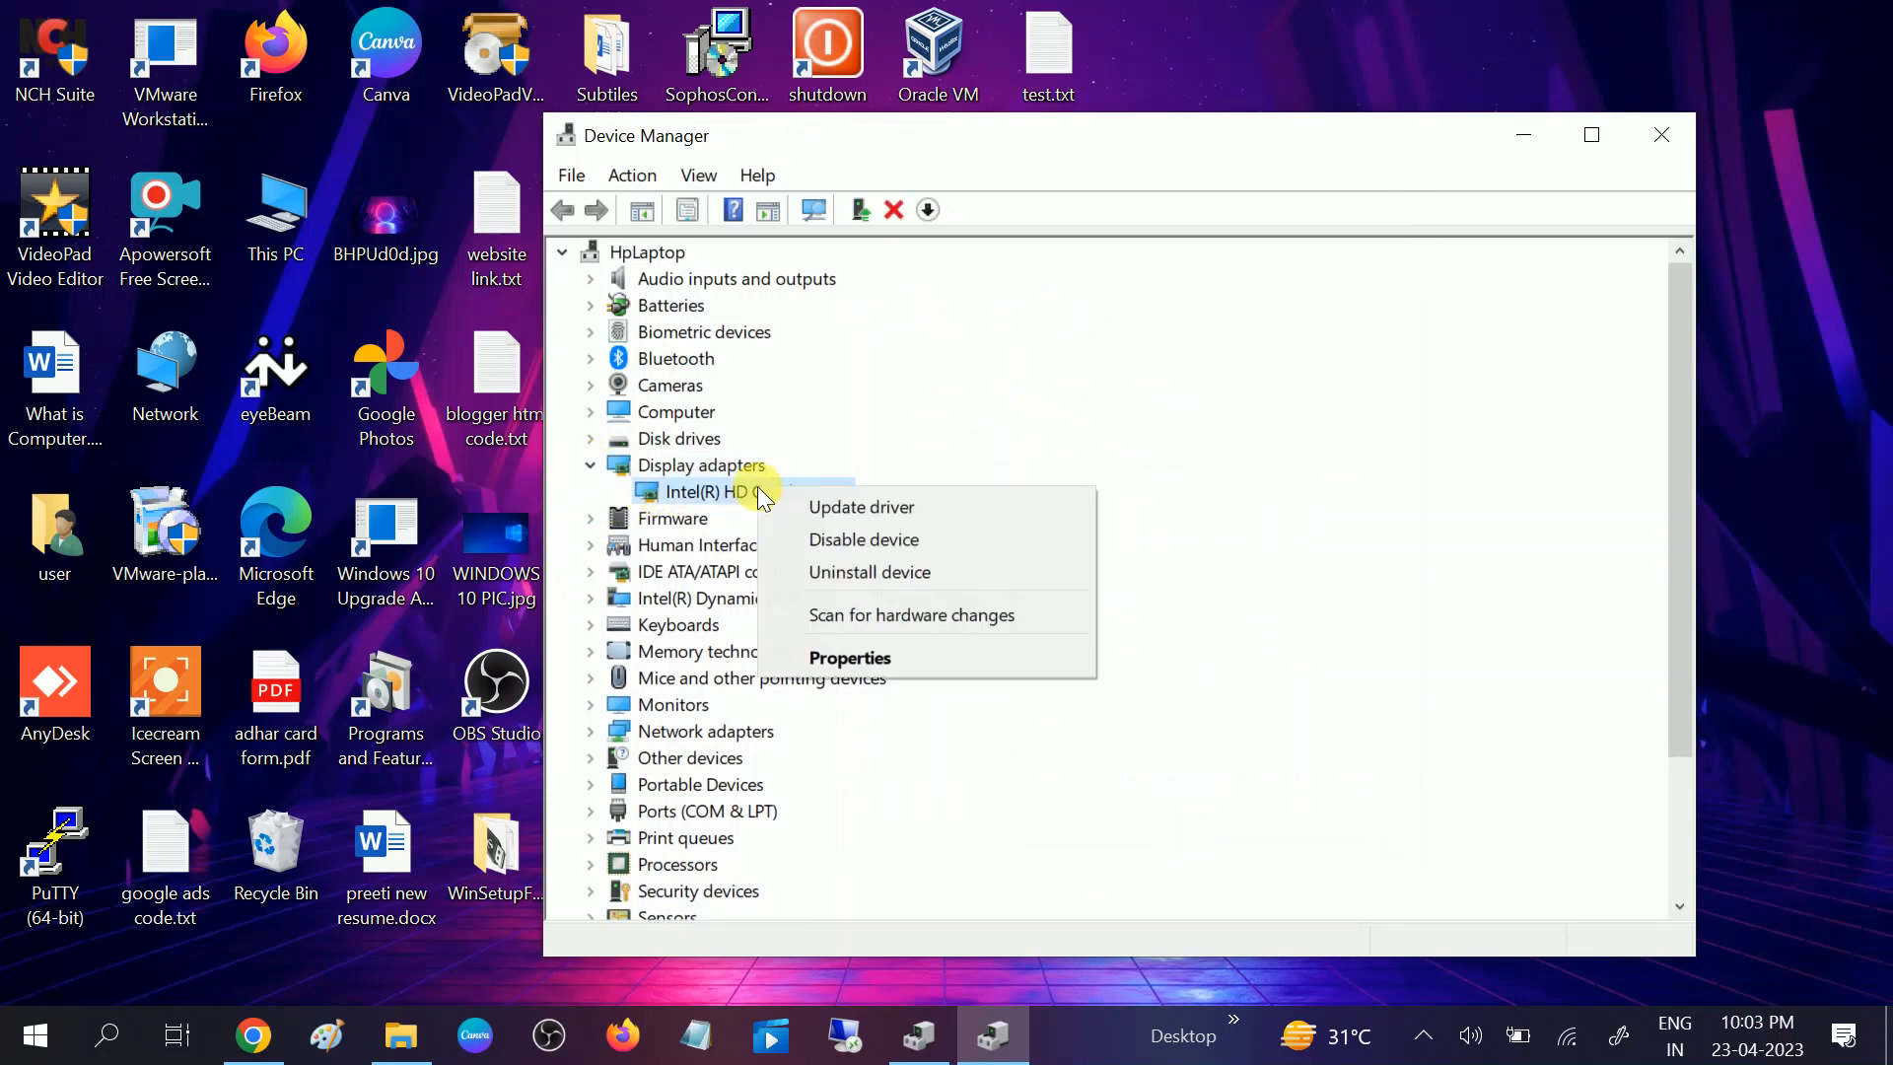
click(866, 570)
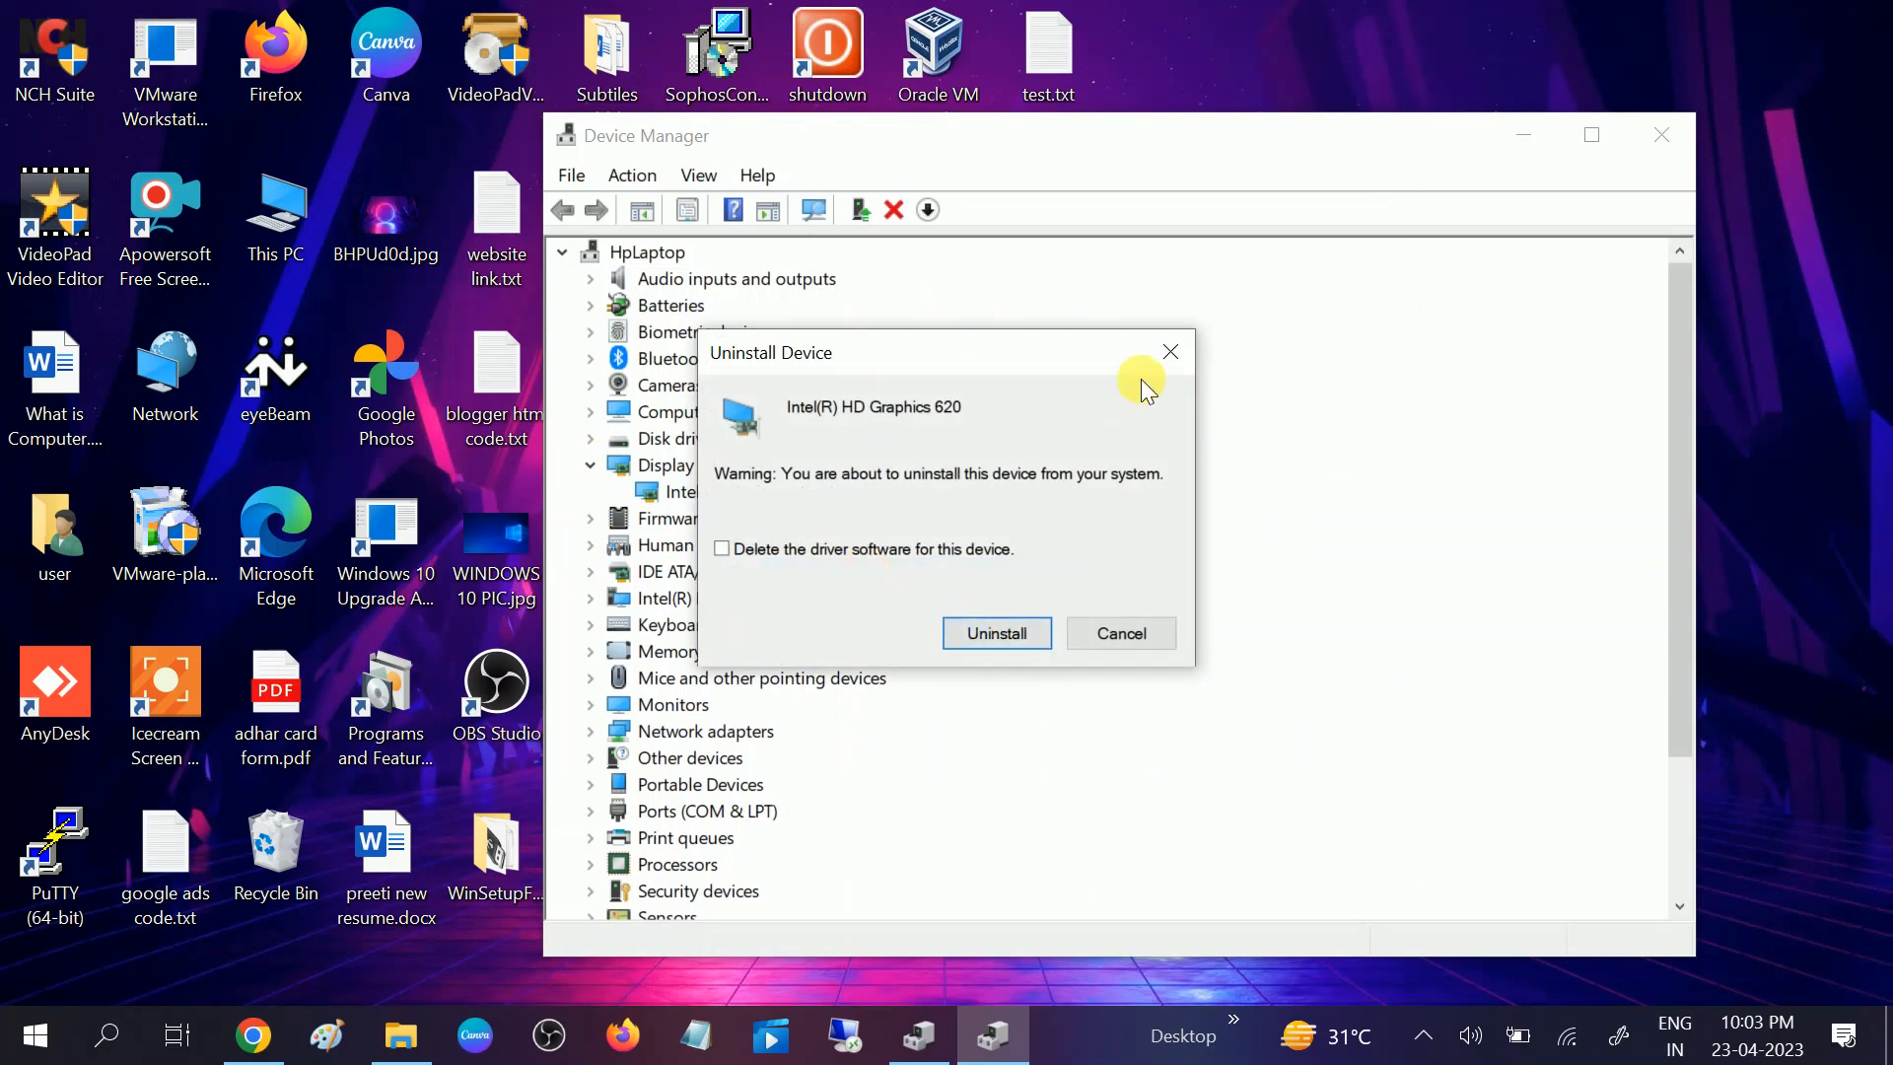
click(1170, 350)
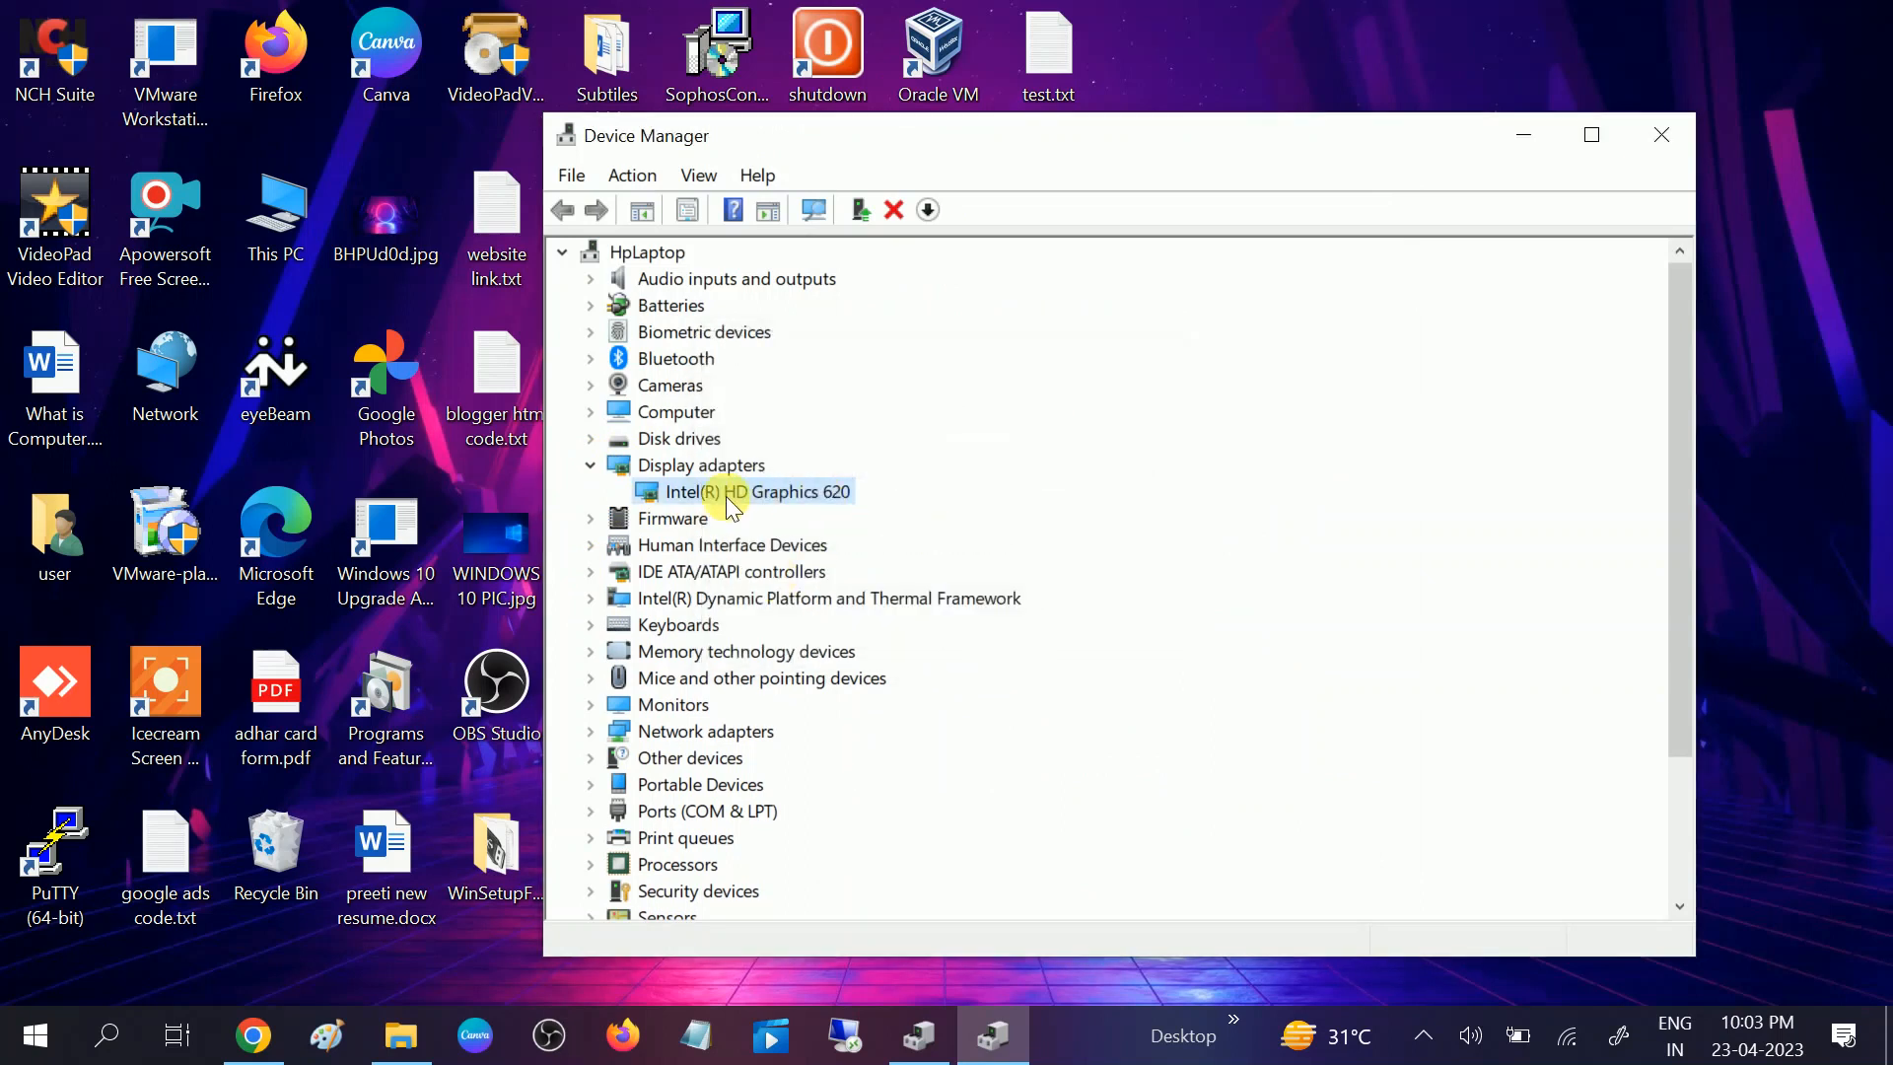
Close Device Manager and refresh the desktop
click(1674, 138)
right_click(1285, 175)
click(1336, 263)
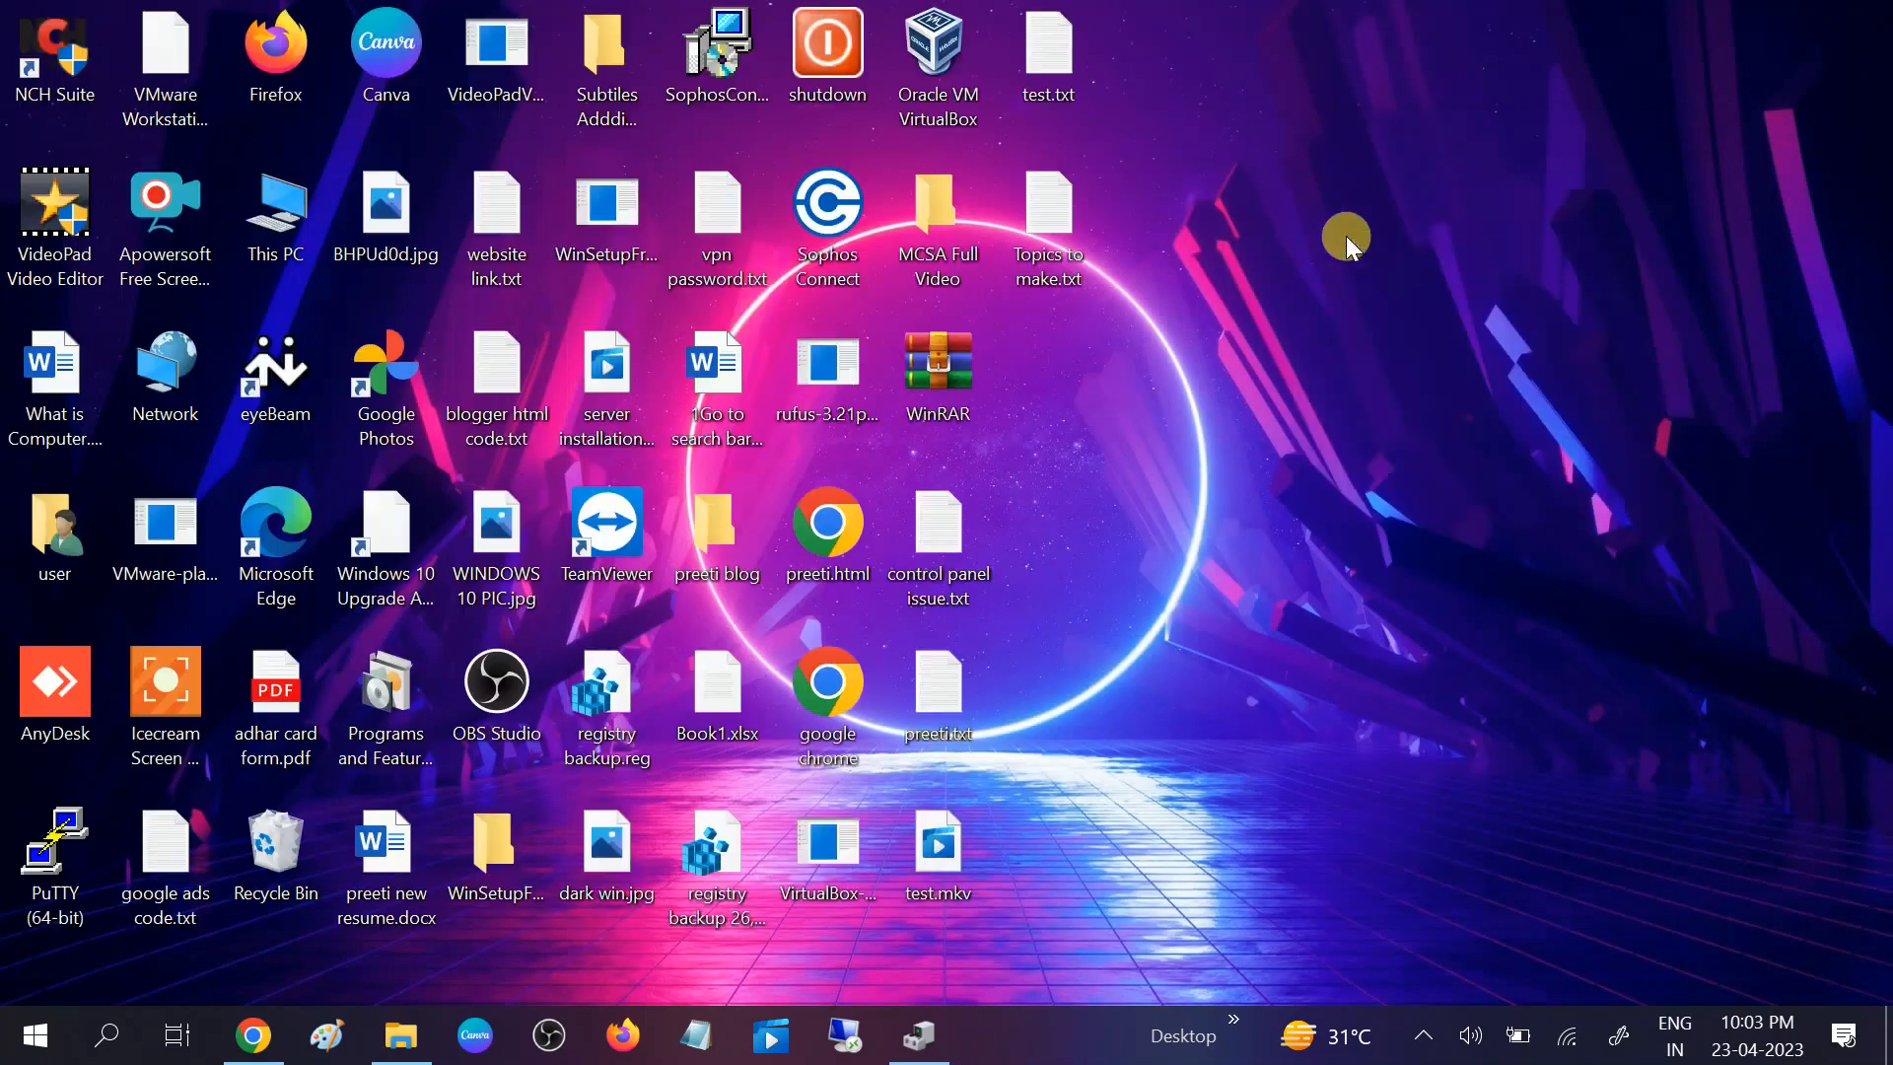
Switch to Google Chrome in a maximized window, enter the query "hp driver download" in the address bar and copy it
double_click(845, 672)
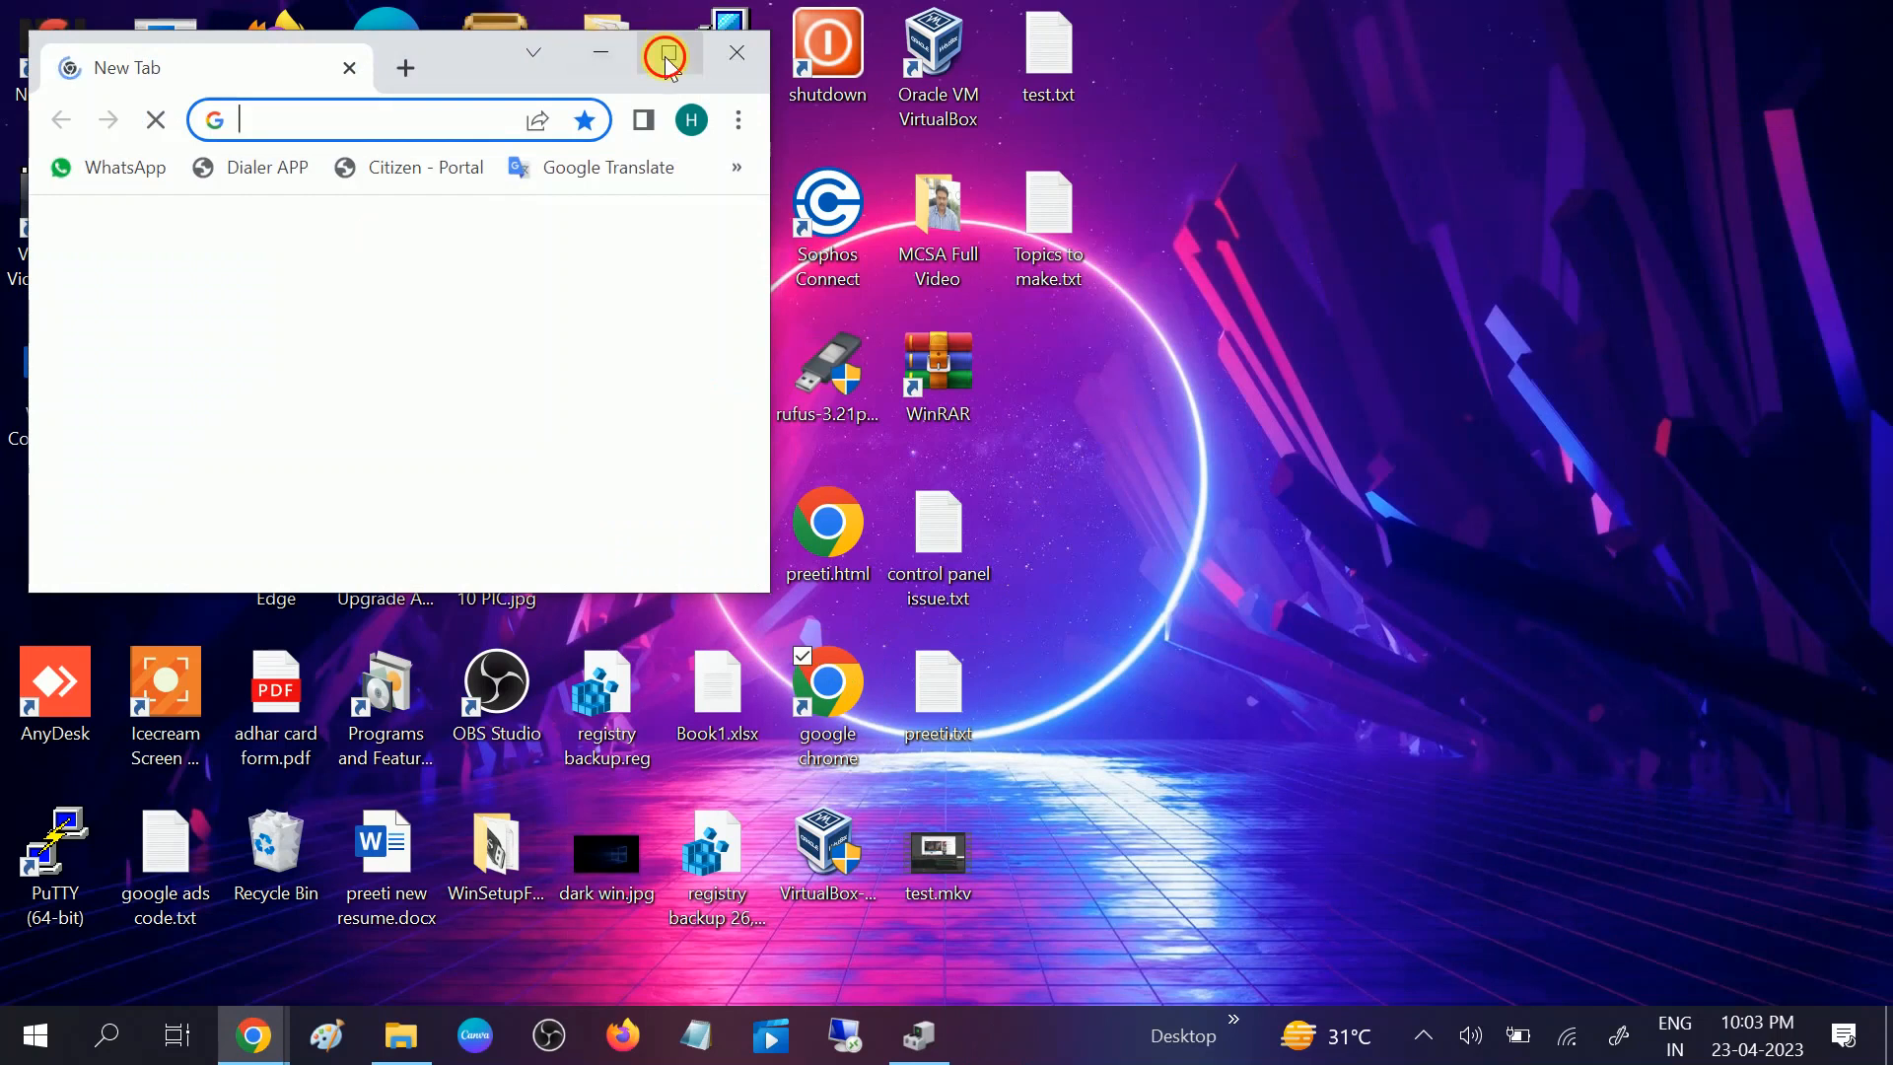
click(664, 50)
click(465, 79)
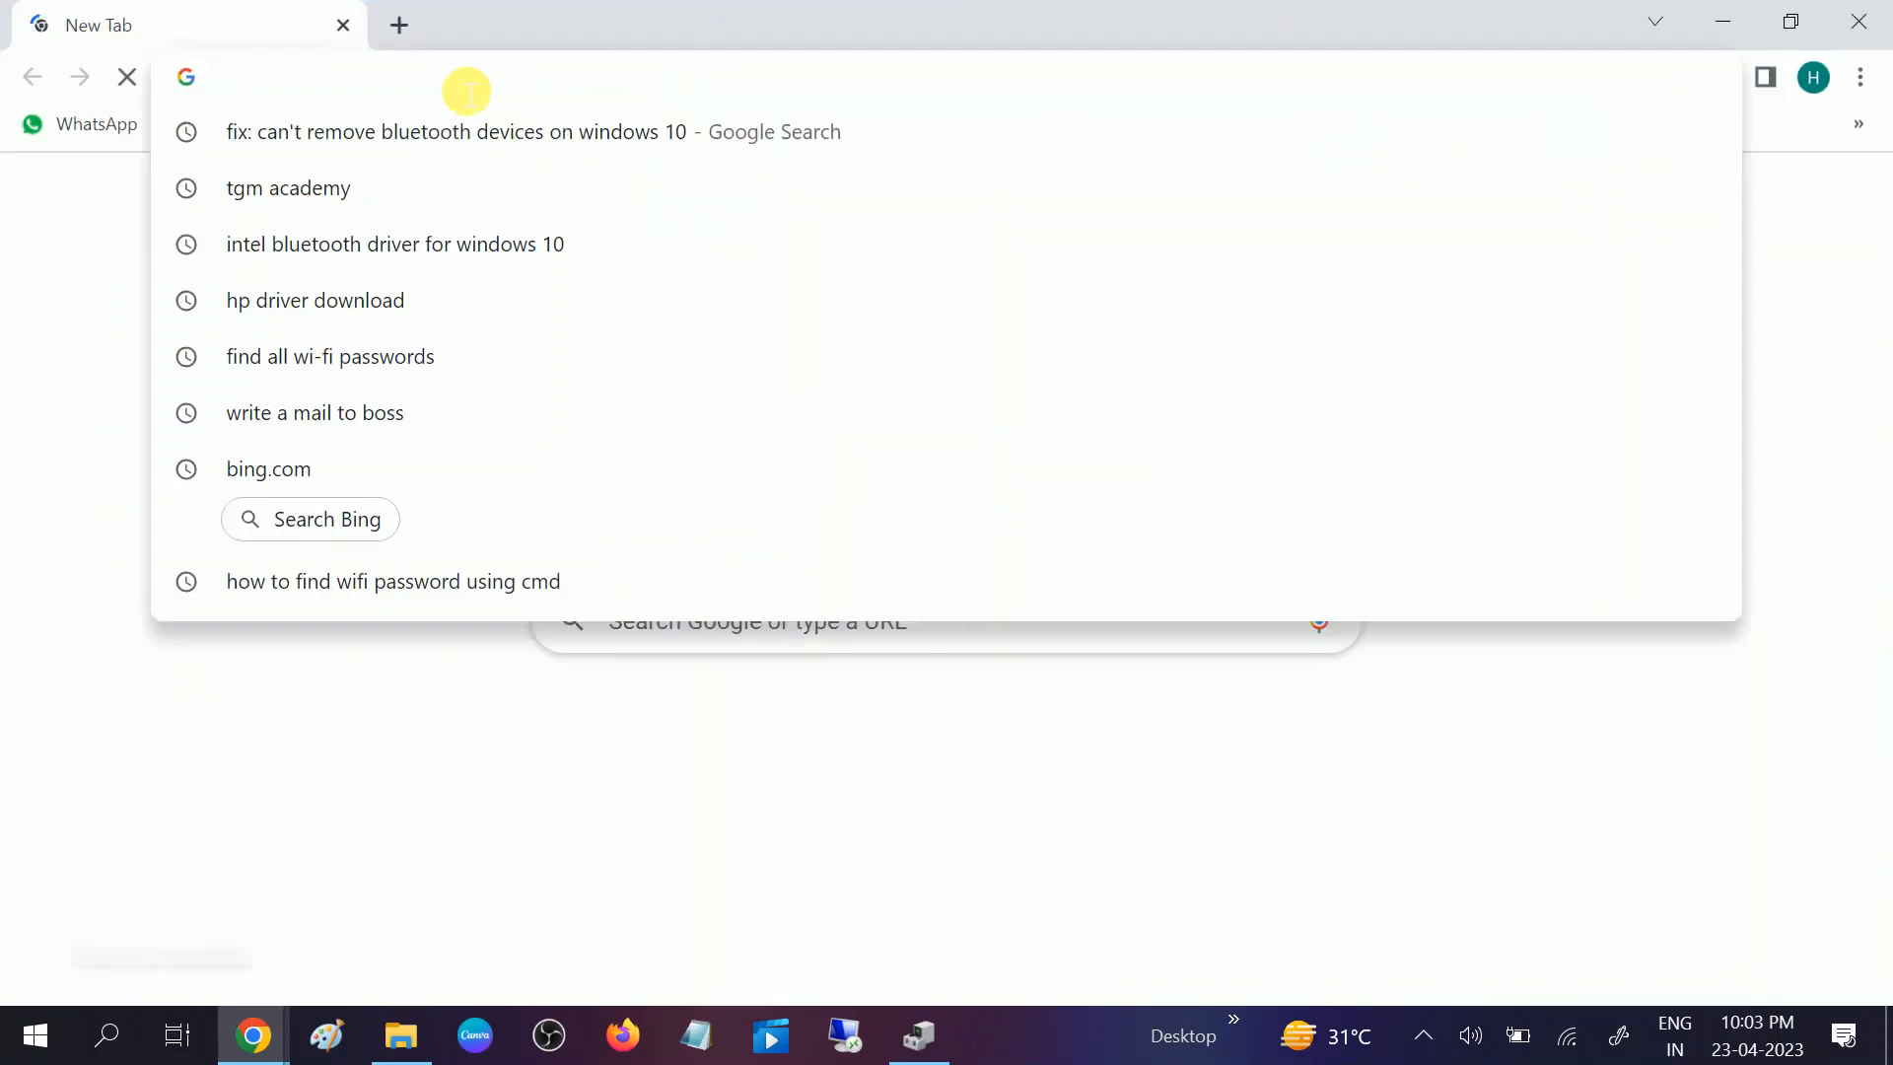
text(hp driver download)
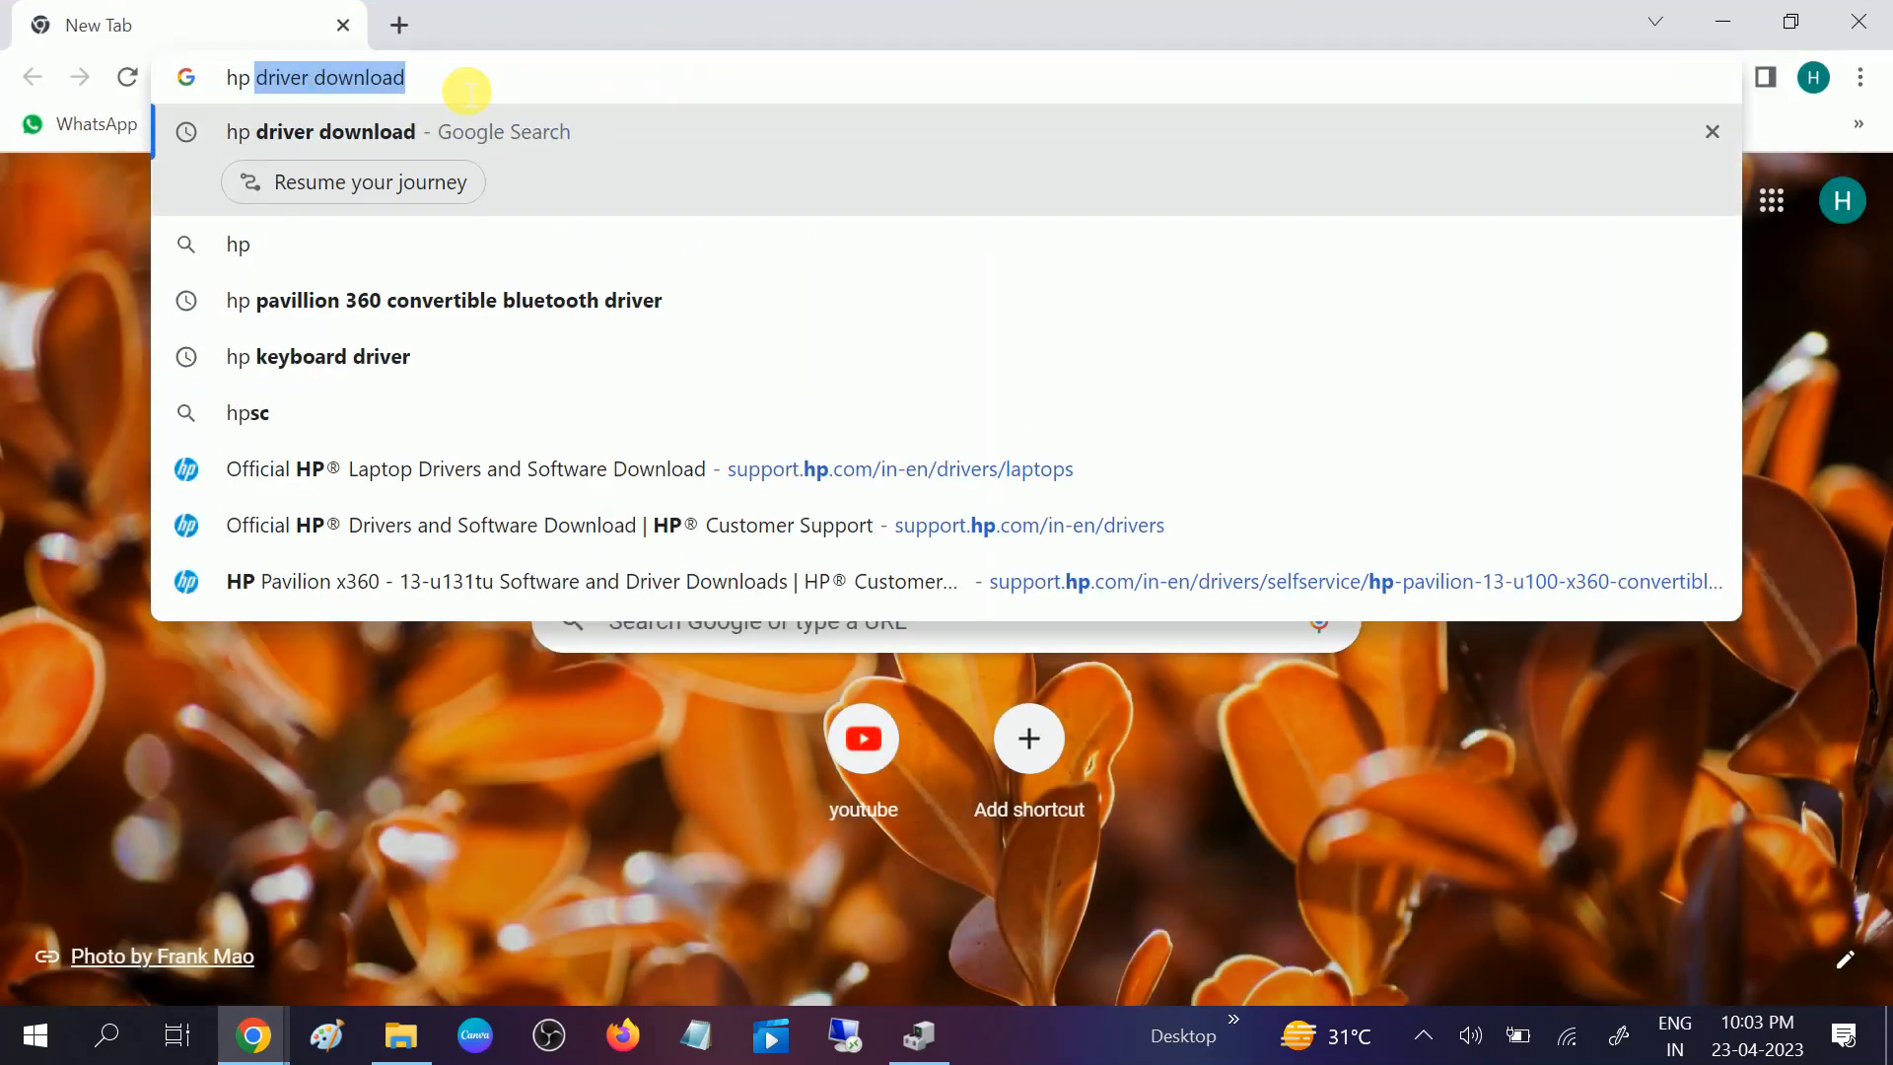
click(495, 94)
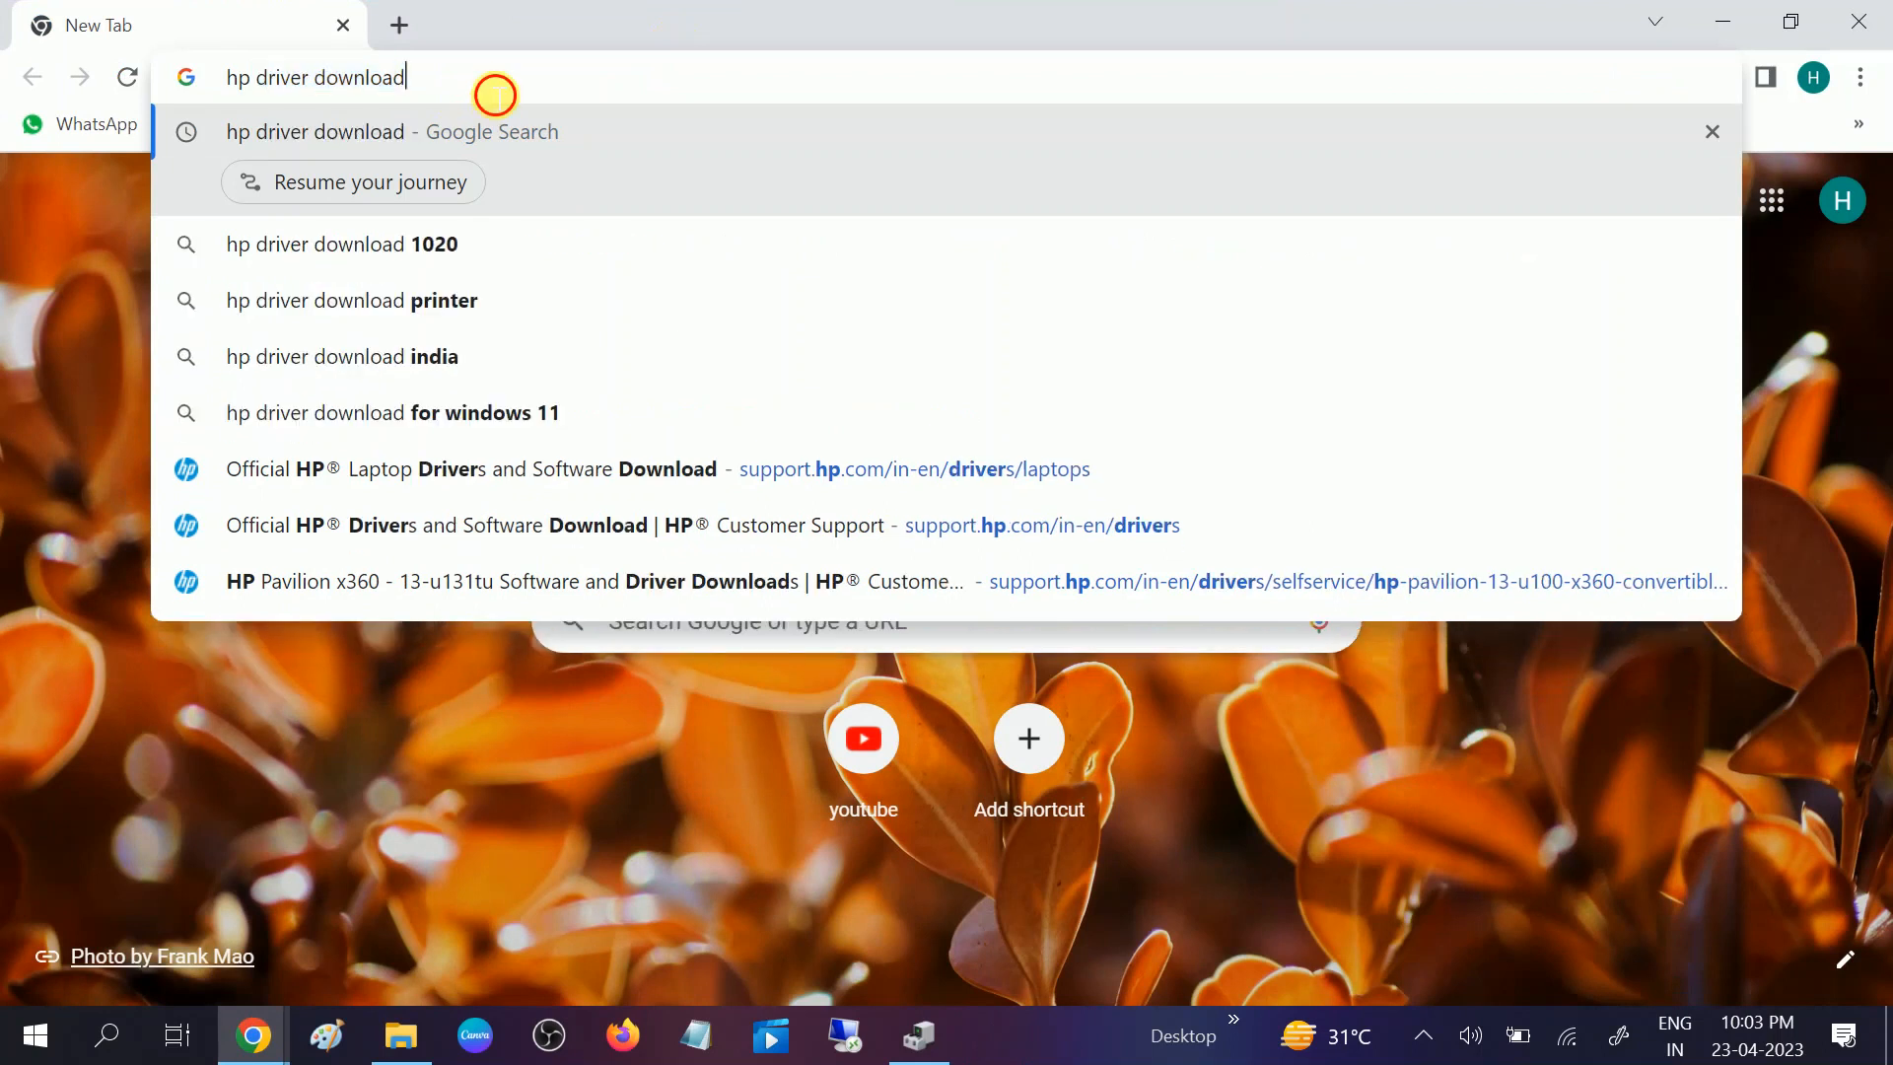
drag(495, 94, 202, 110)
key(ctrl+c)
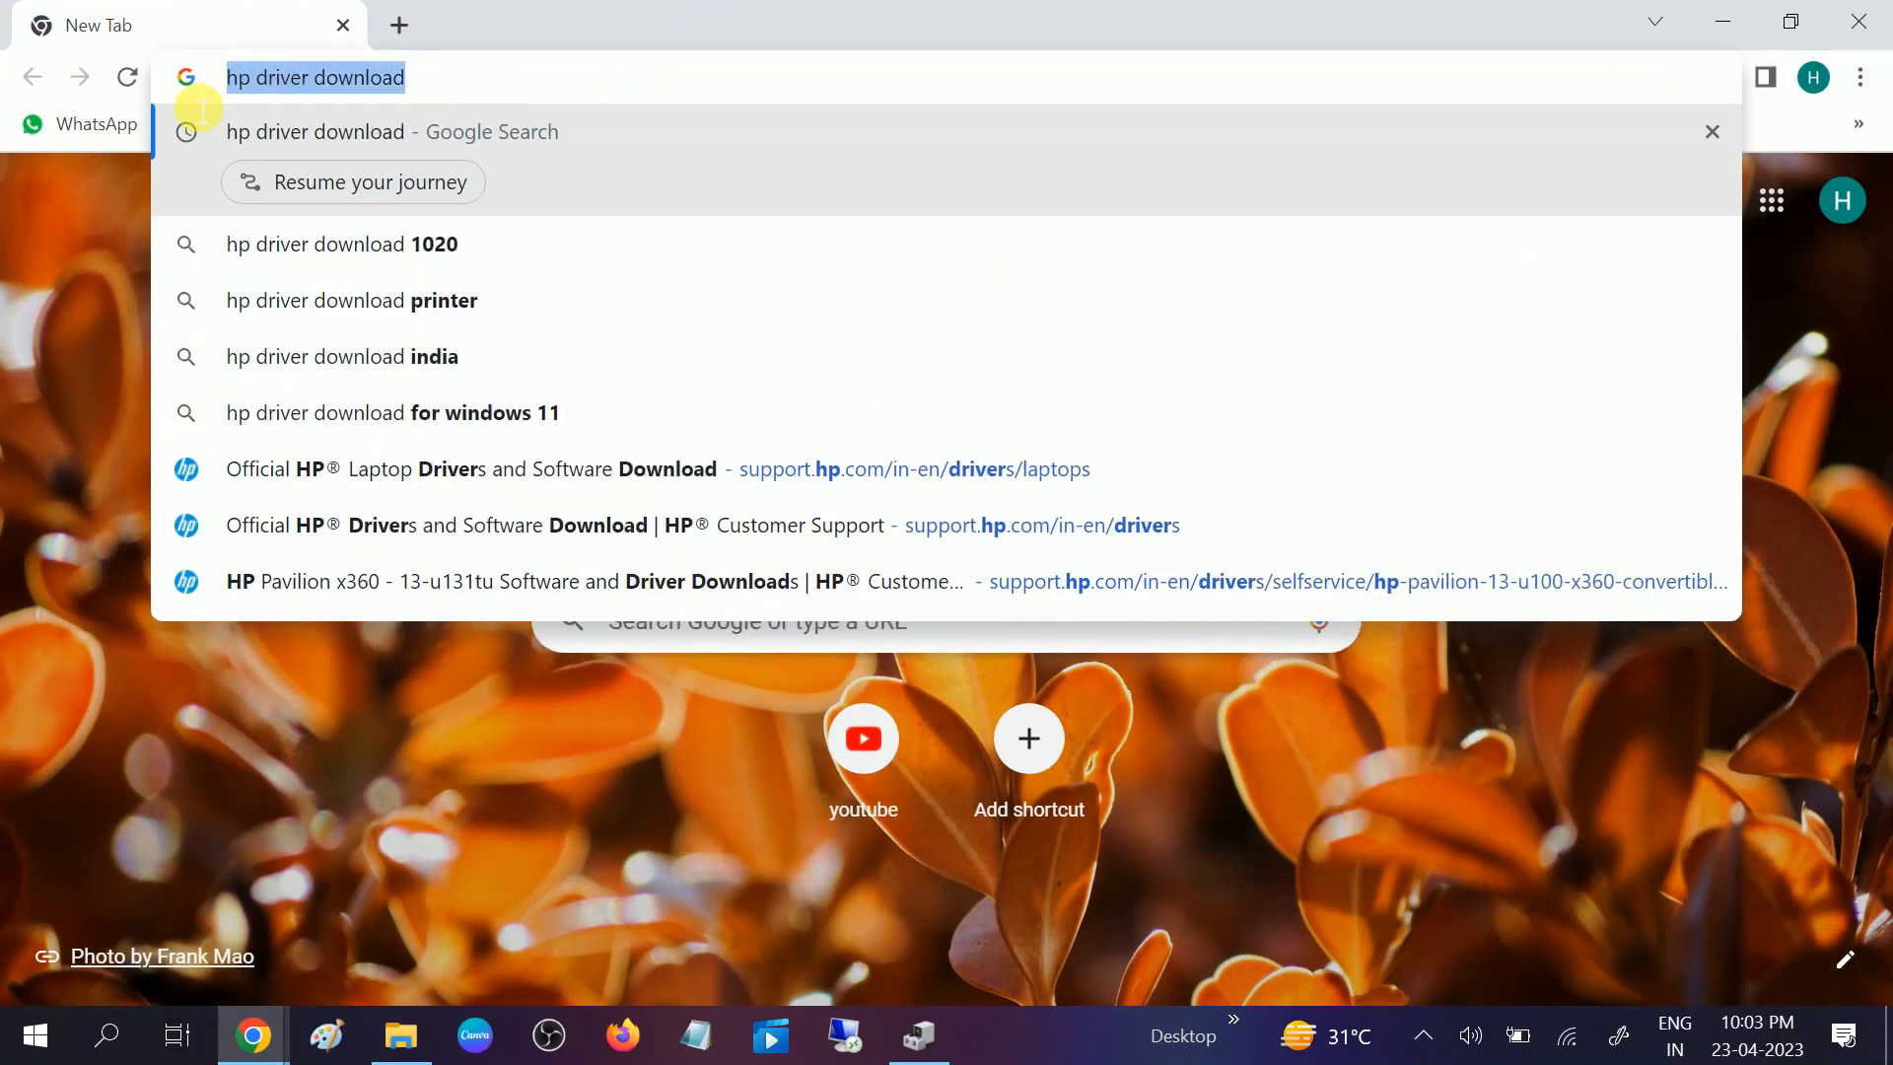
Search Google for "dell driver download" in a new browser tab, reusing the copied query with hp replaced by dell
click(399, 24)
key(ctrl+v)
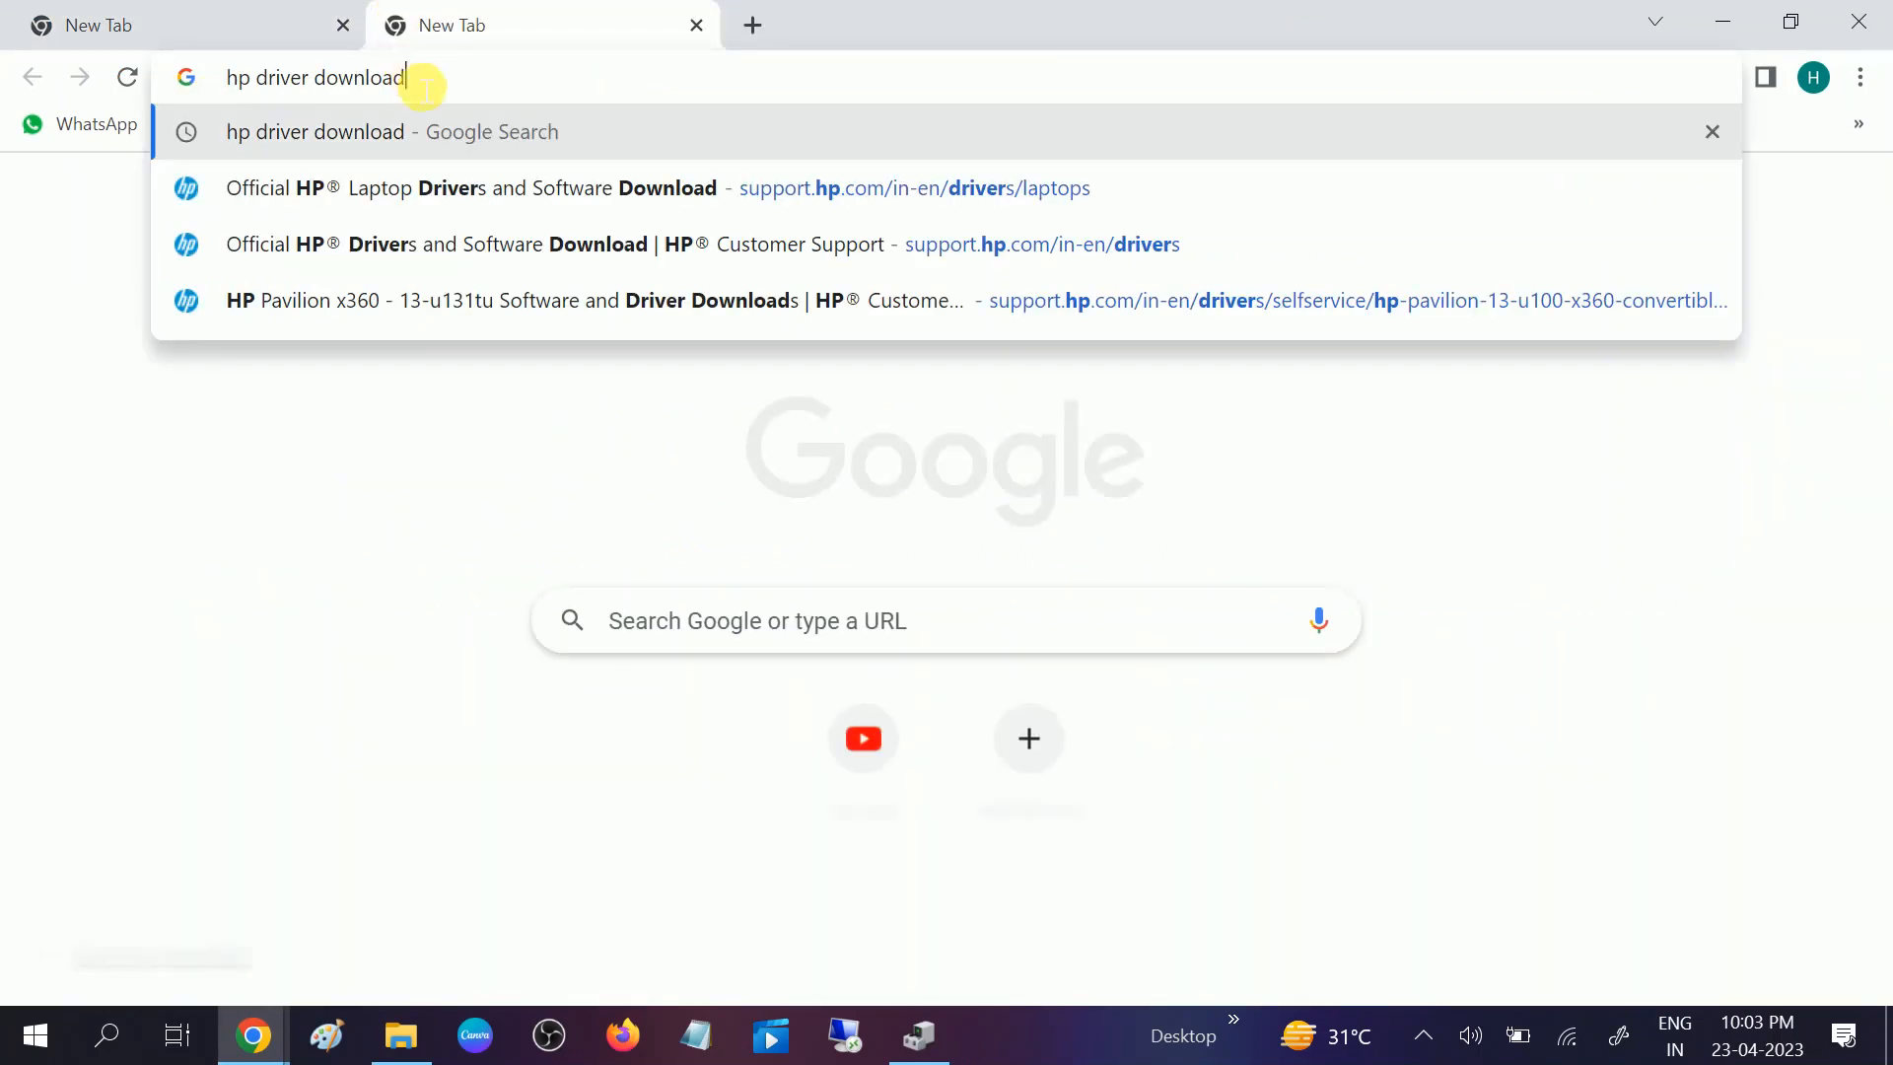
click(262, 89)
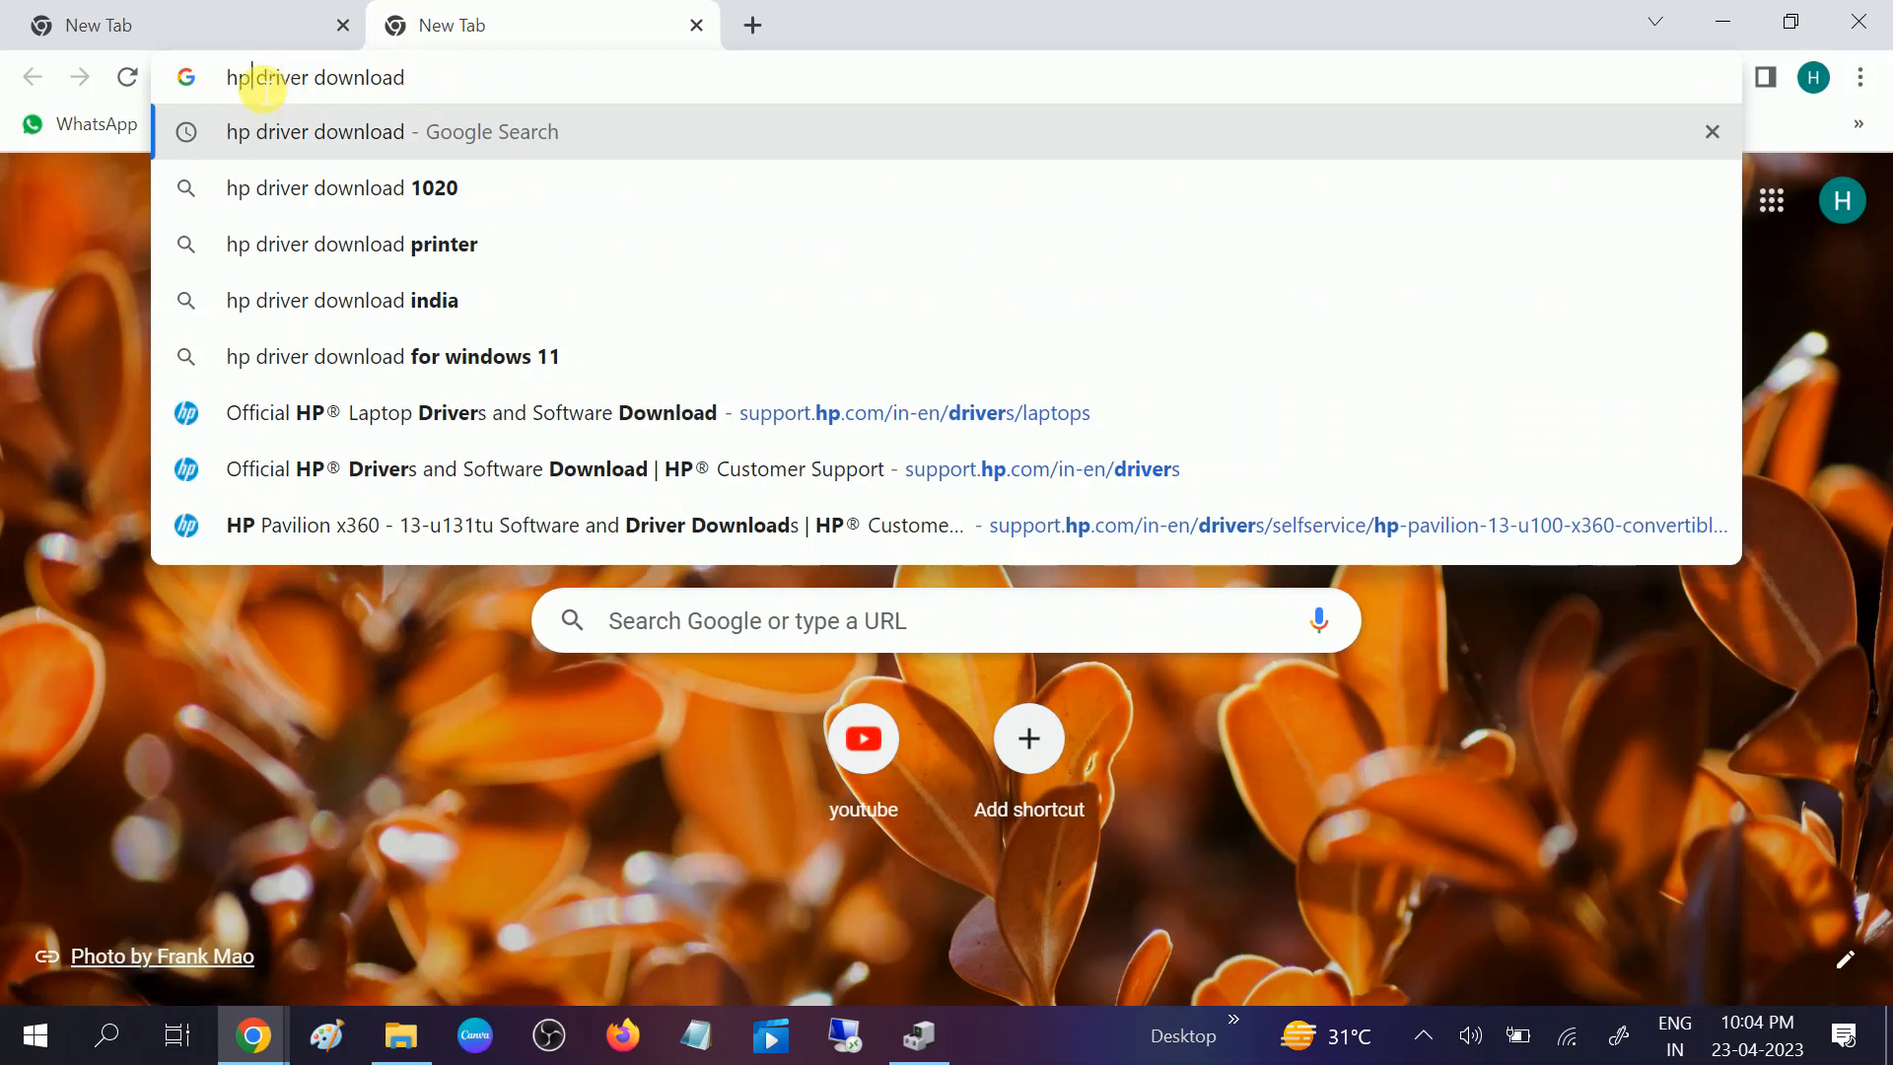
key(BackSpace)
key(BackSpace)
text(dell+)
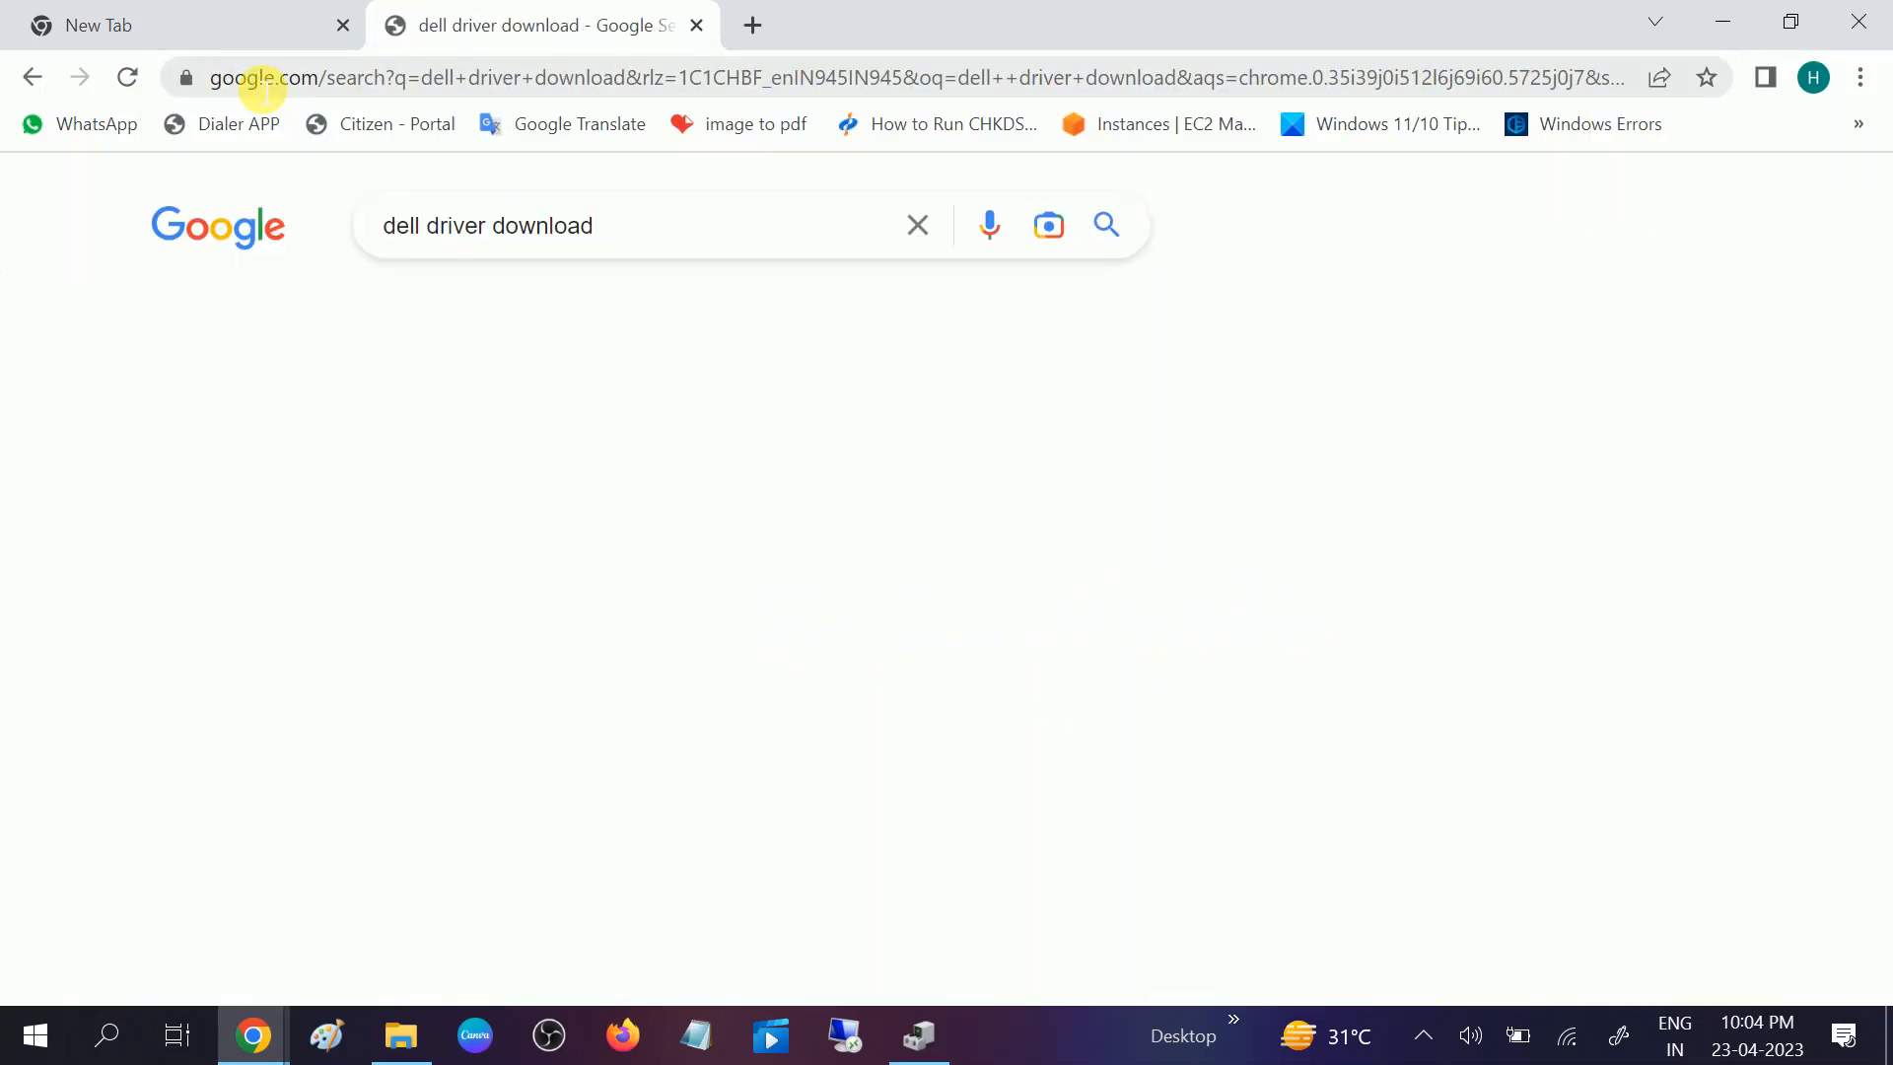
Run the "hp driver download" search in the first browser tab and open the Official HP Drivers and Software Download result
click(240, 21)
click(469, 89)
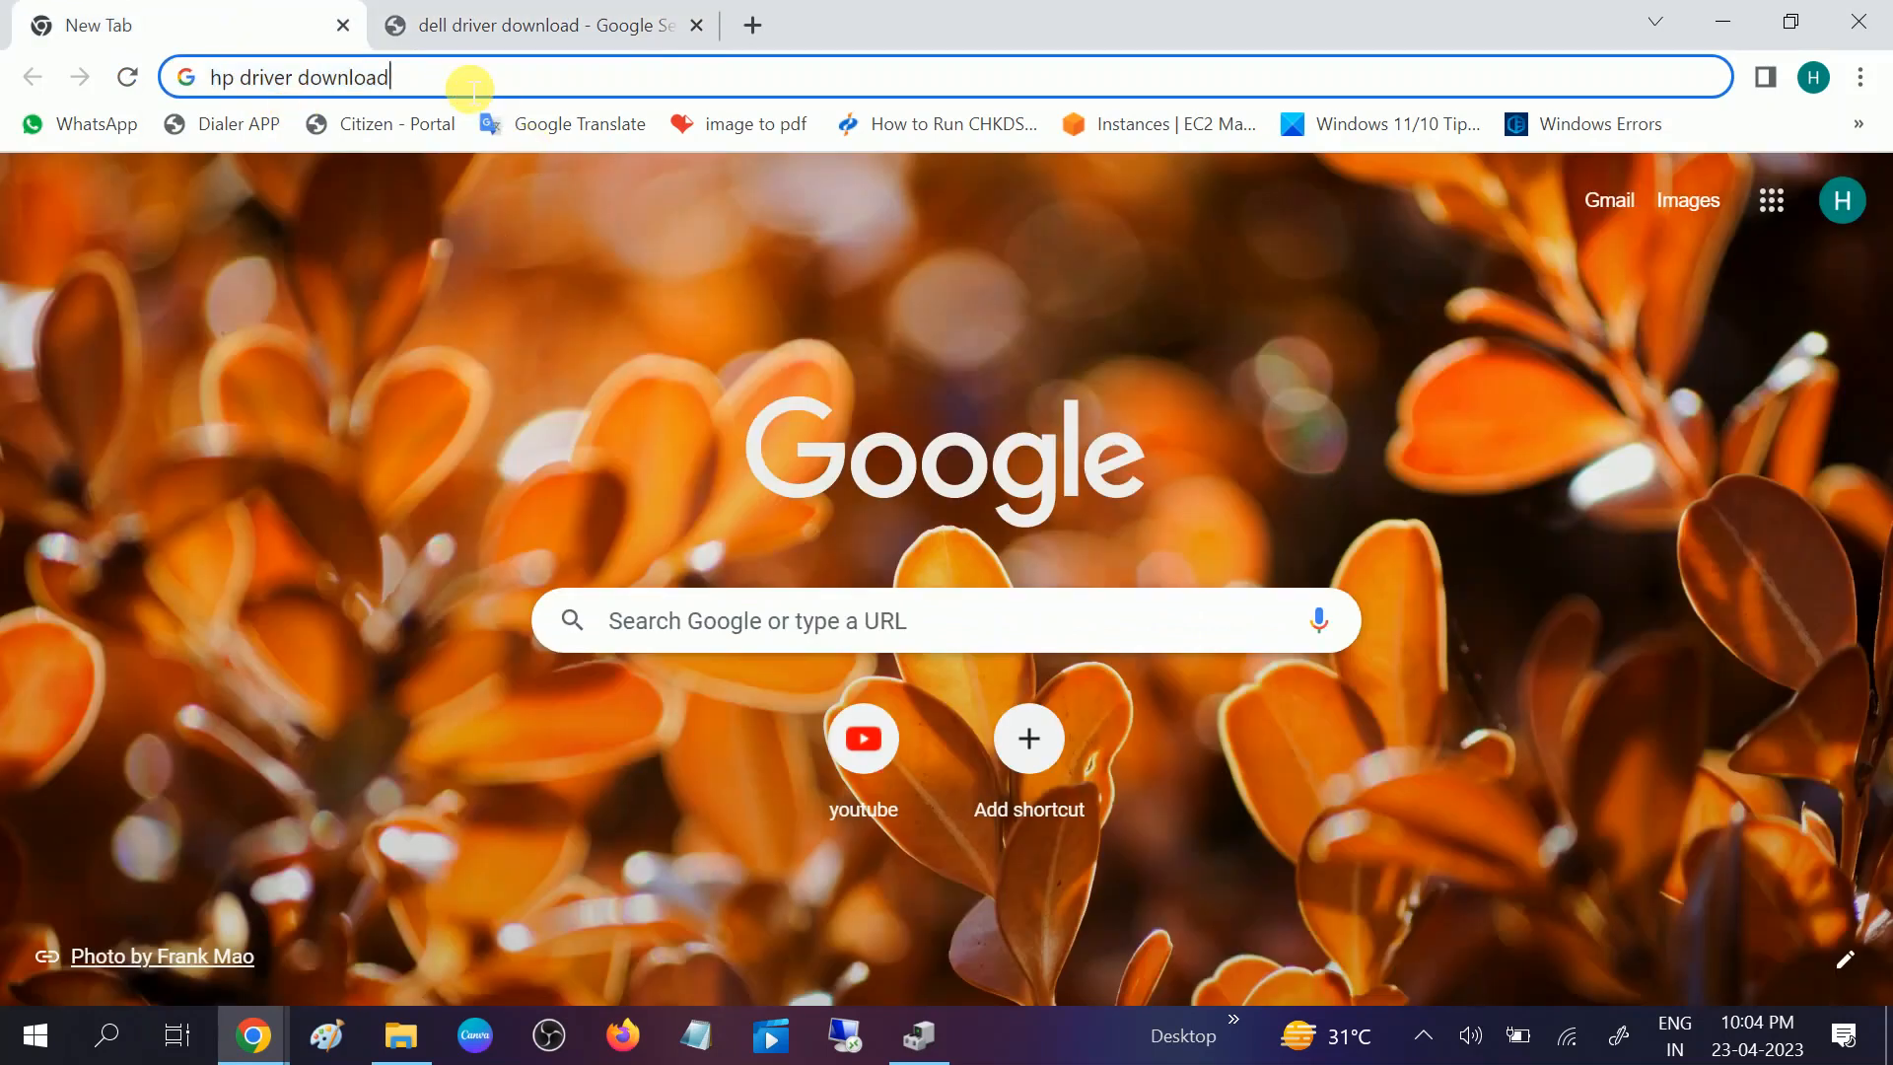
key(Return)
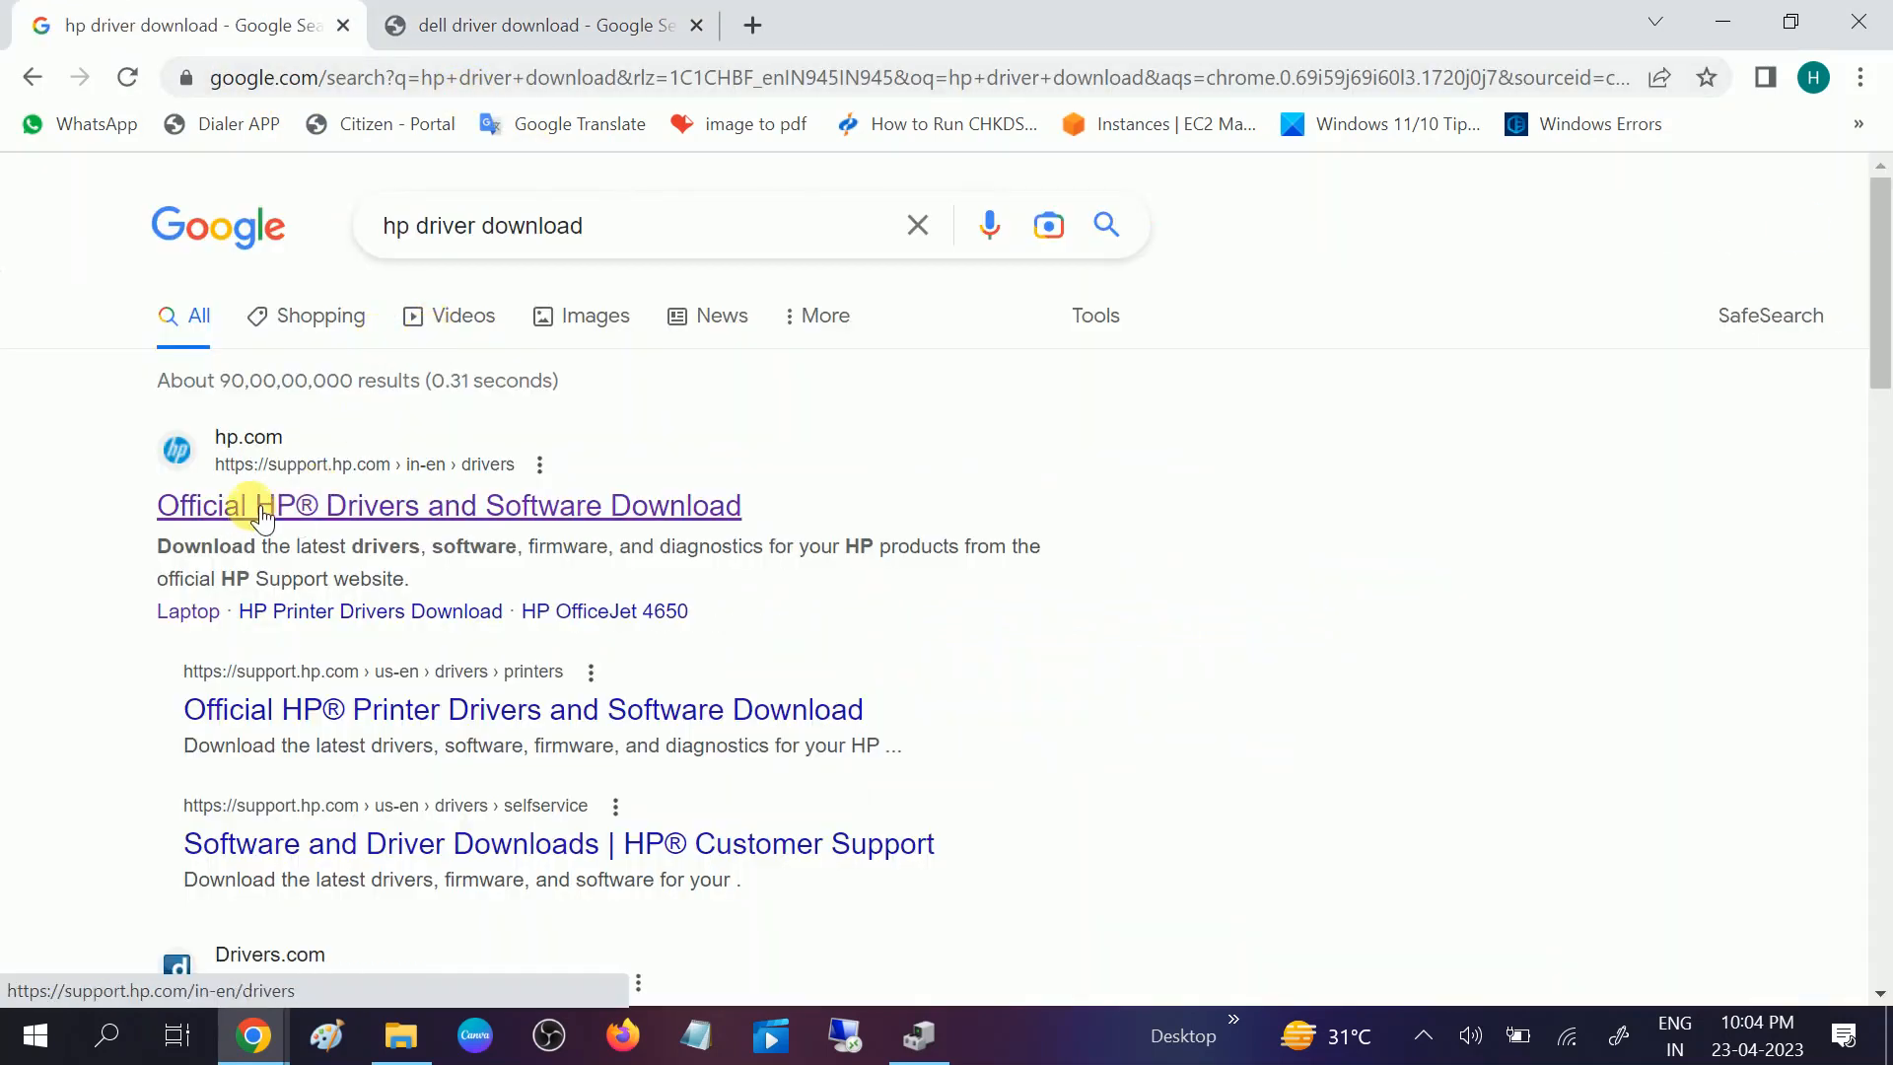
click(258, 510)
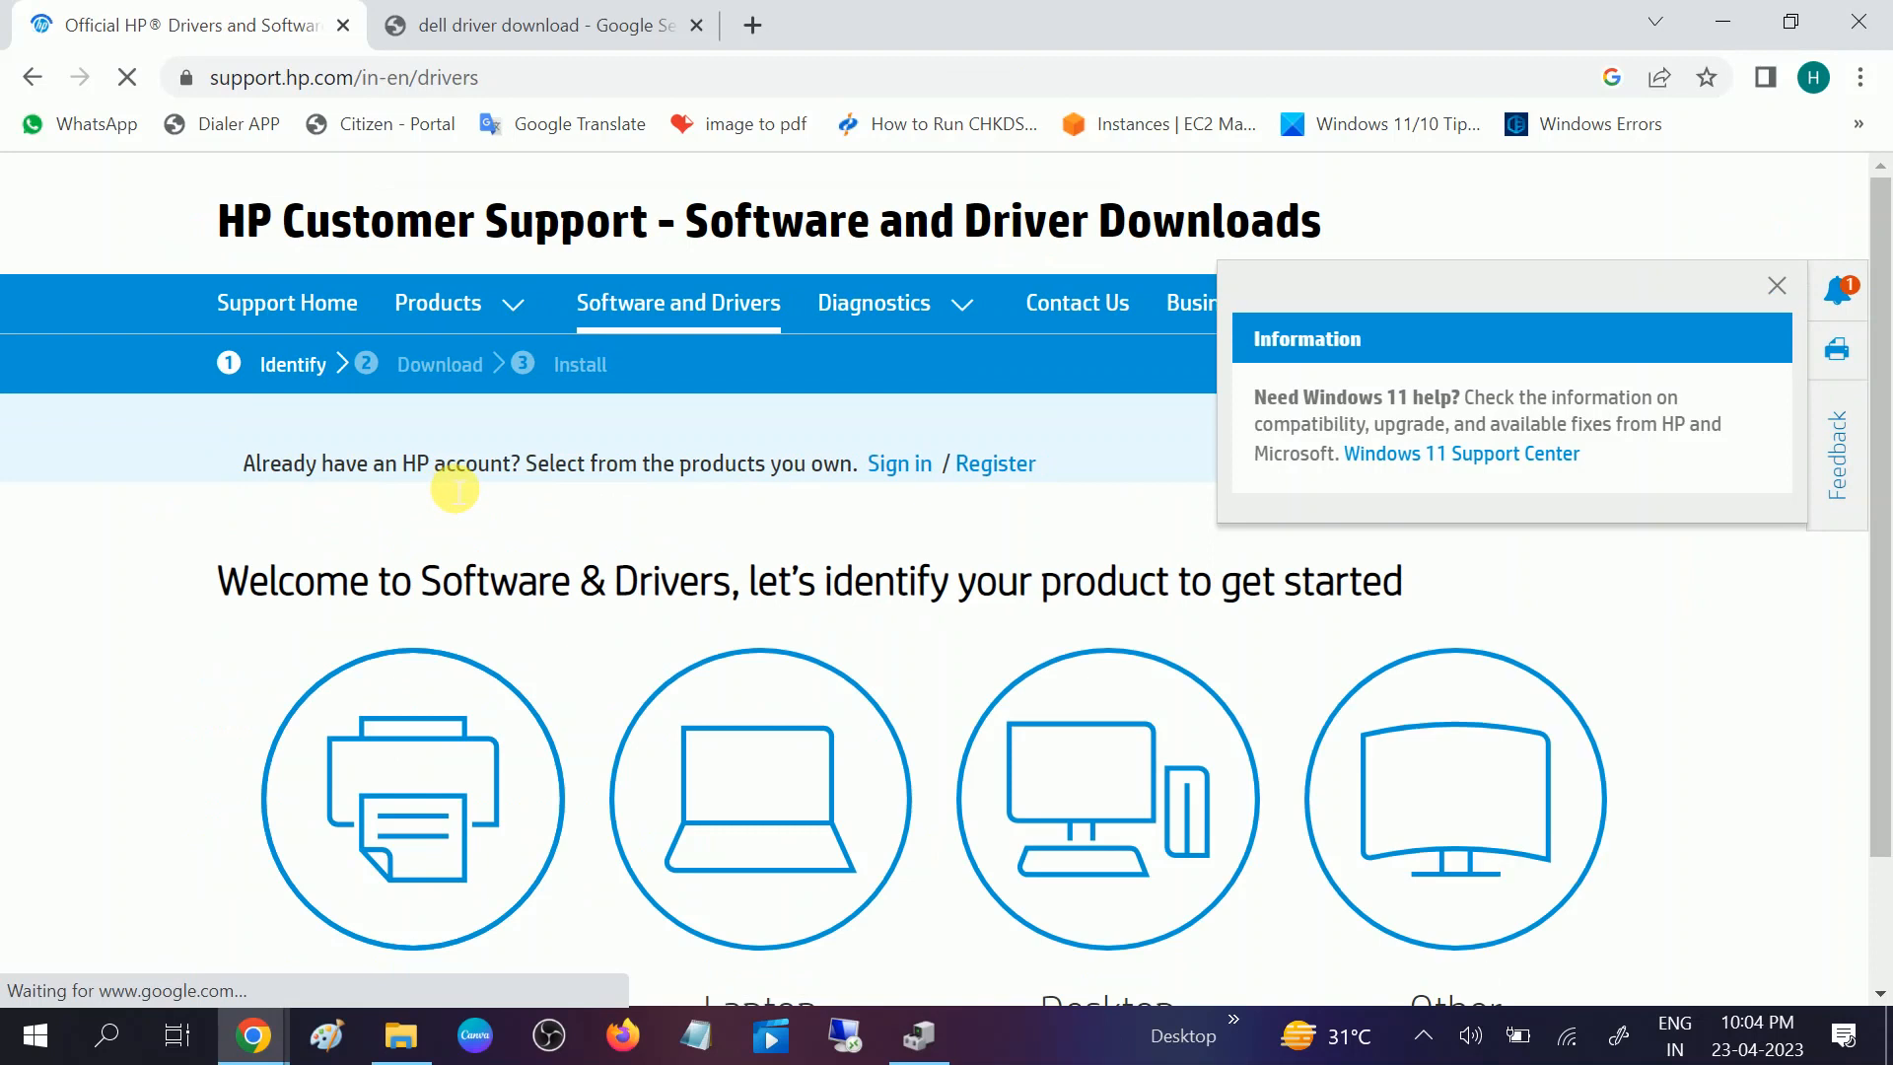
Choose Laptop as the product type on the HP driver page and activate the serial number field
scroll(455, 490, down, 2)
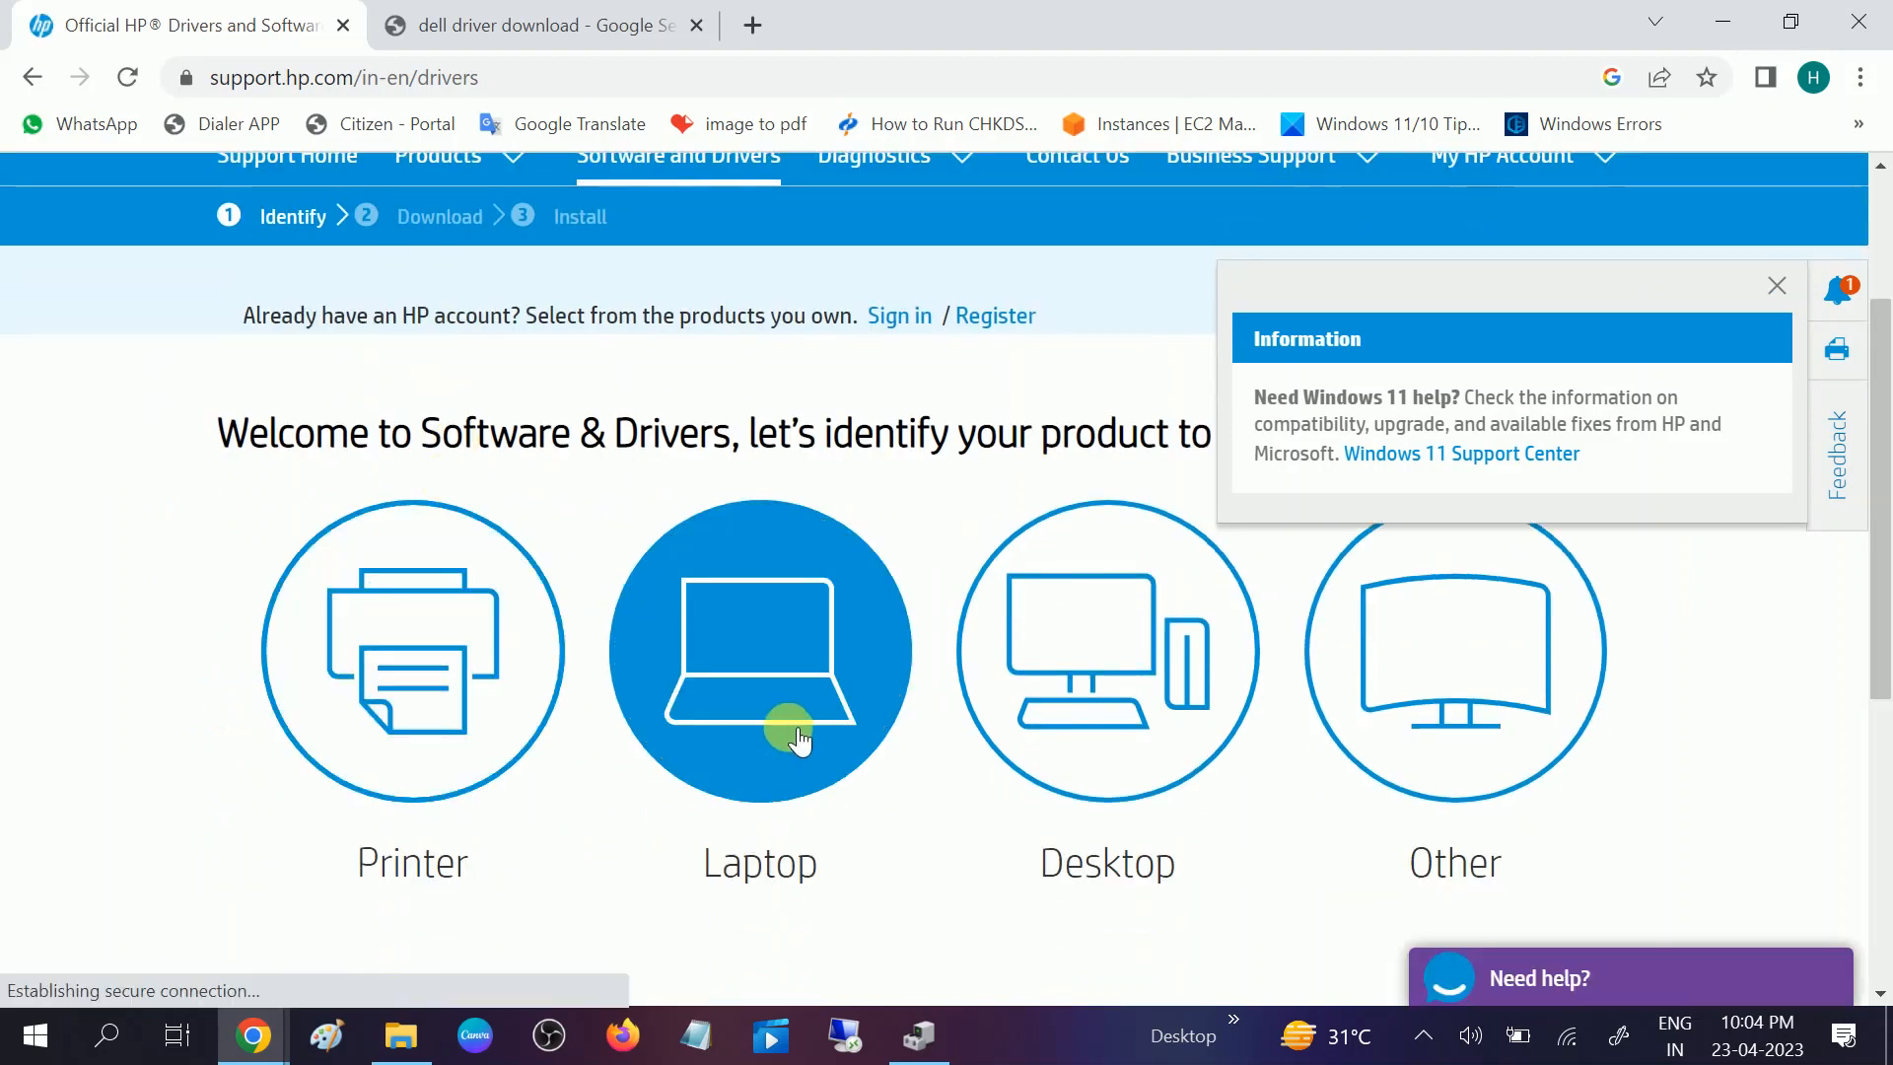
click(738, 679)
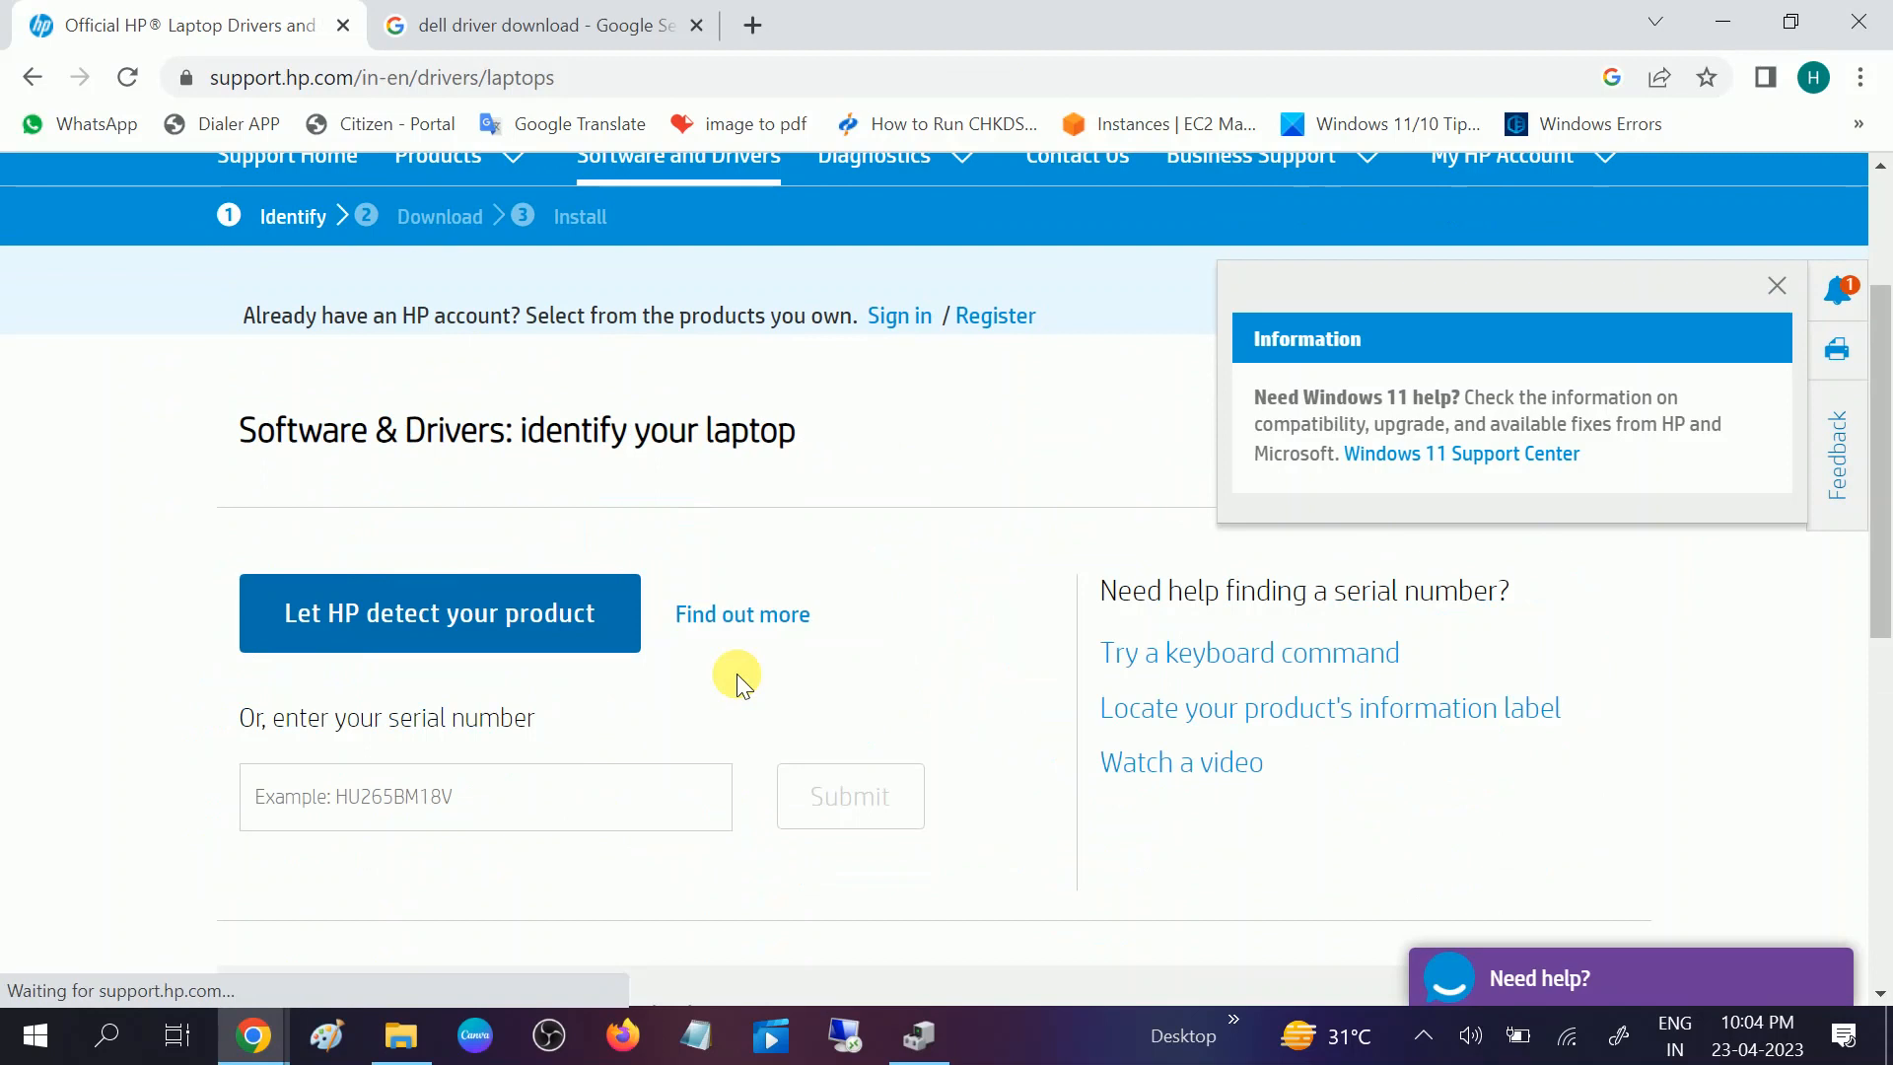
scroll(580, 647, down, 3)
click(306, 505)
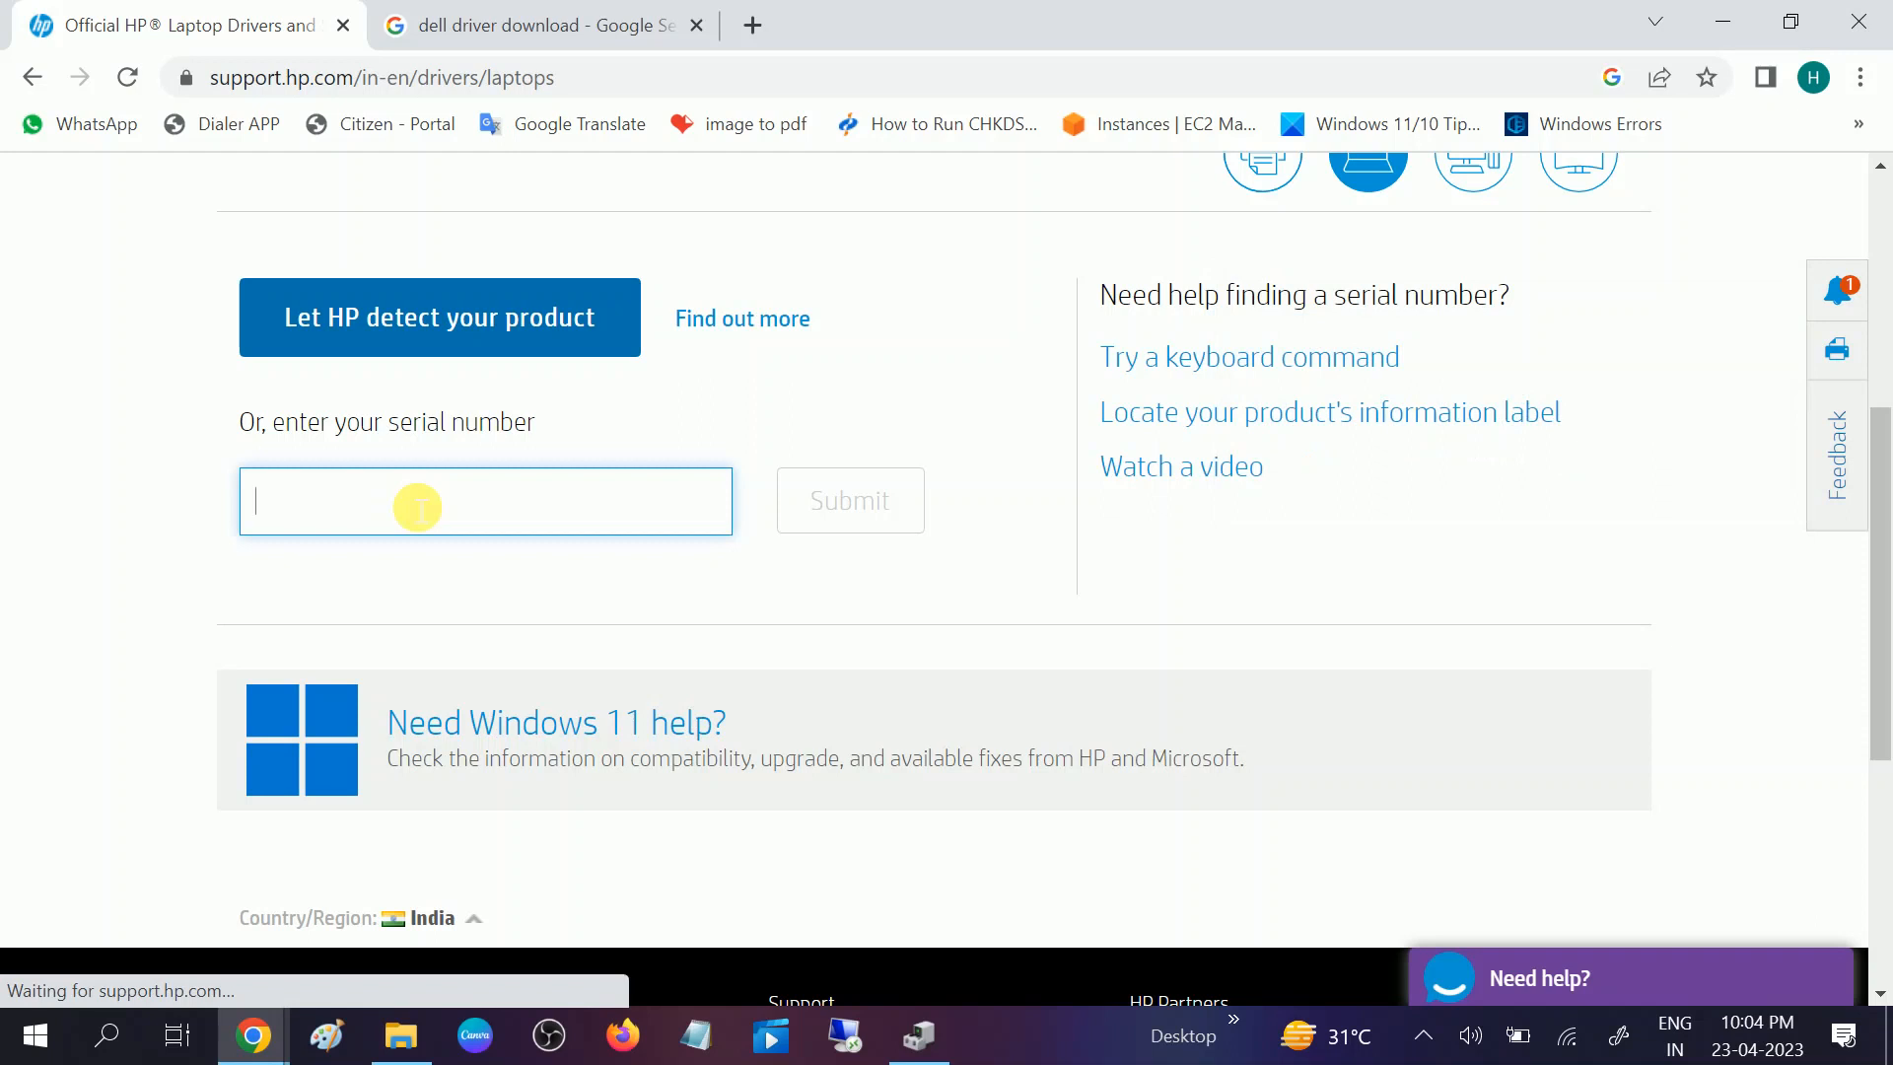
Open Command Prompt through the Run dialog with cmd and enter the command "wmic bios get serialnumber" without executing it
key(super+r)
text(cmd)
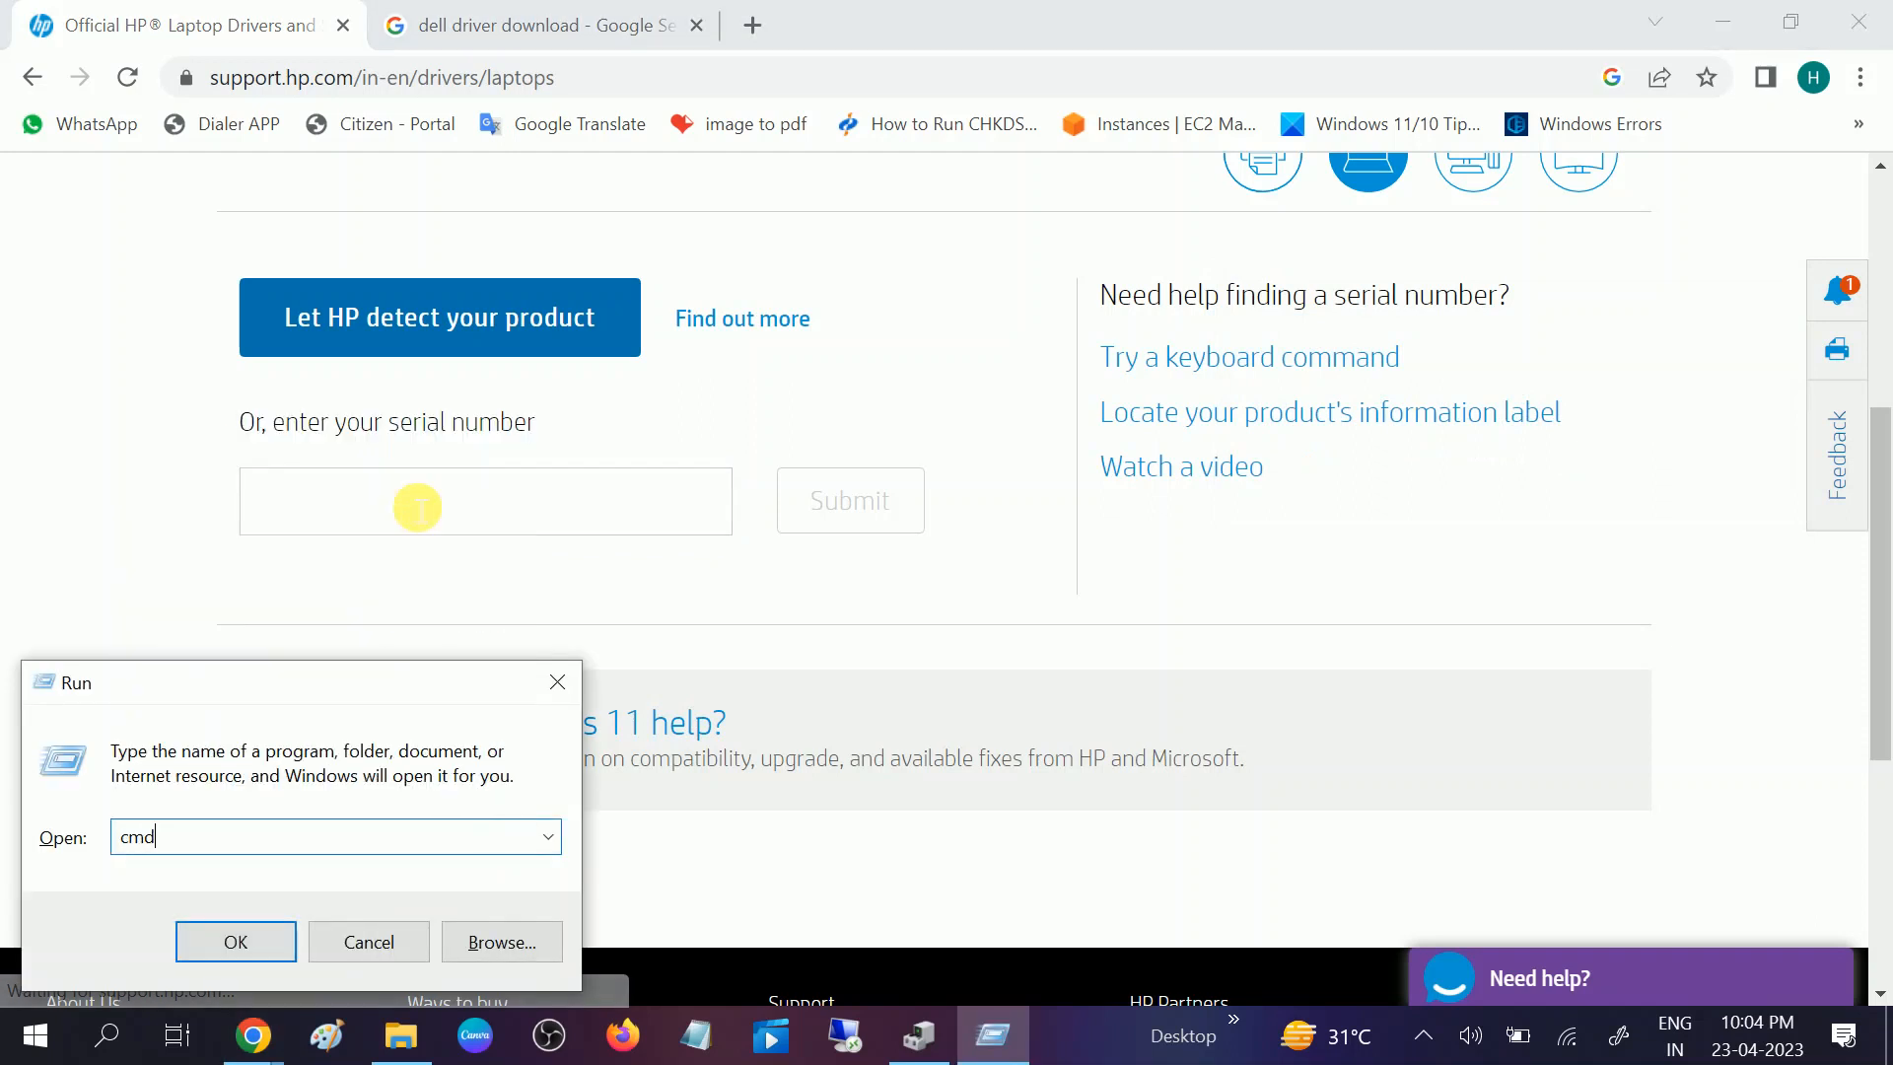
key(Return)
click(408, 475)
text(wmic bios get serialnumber)
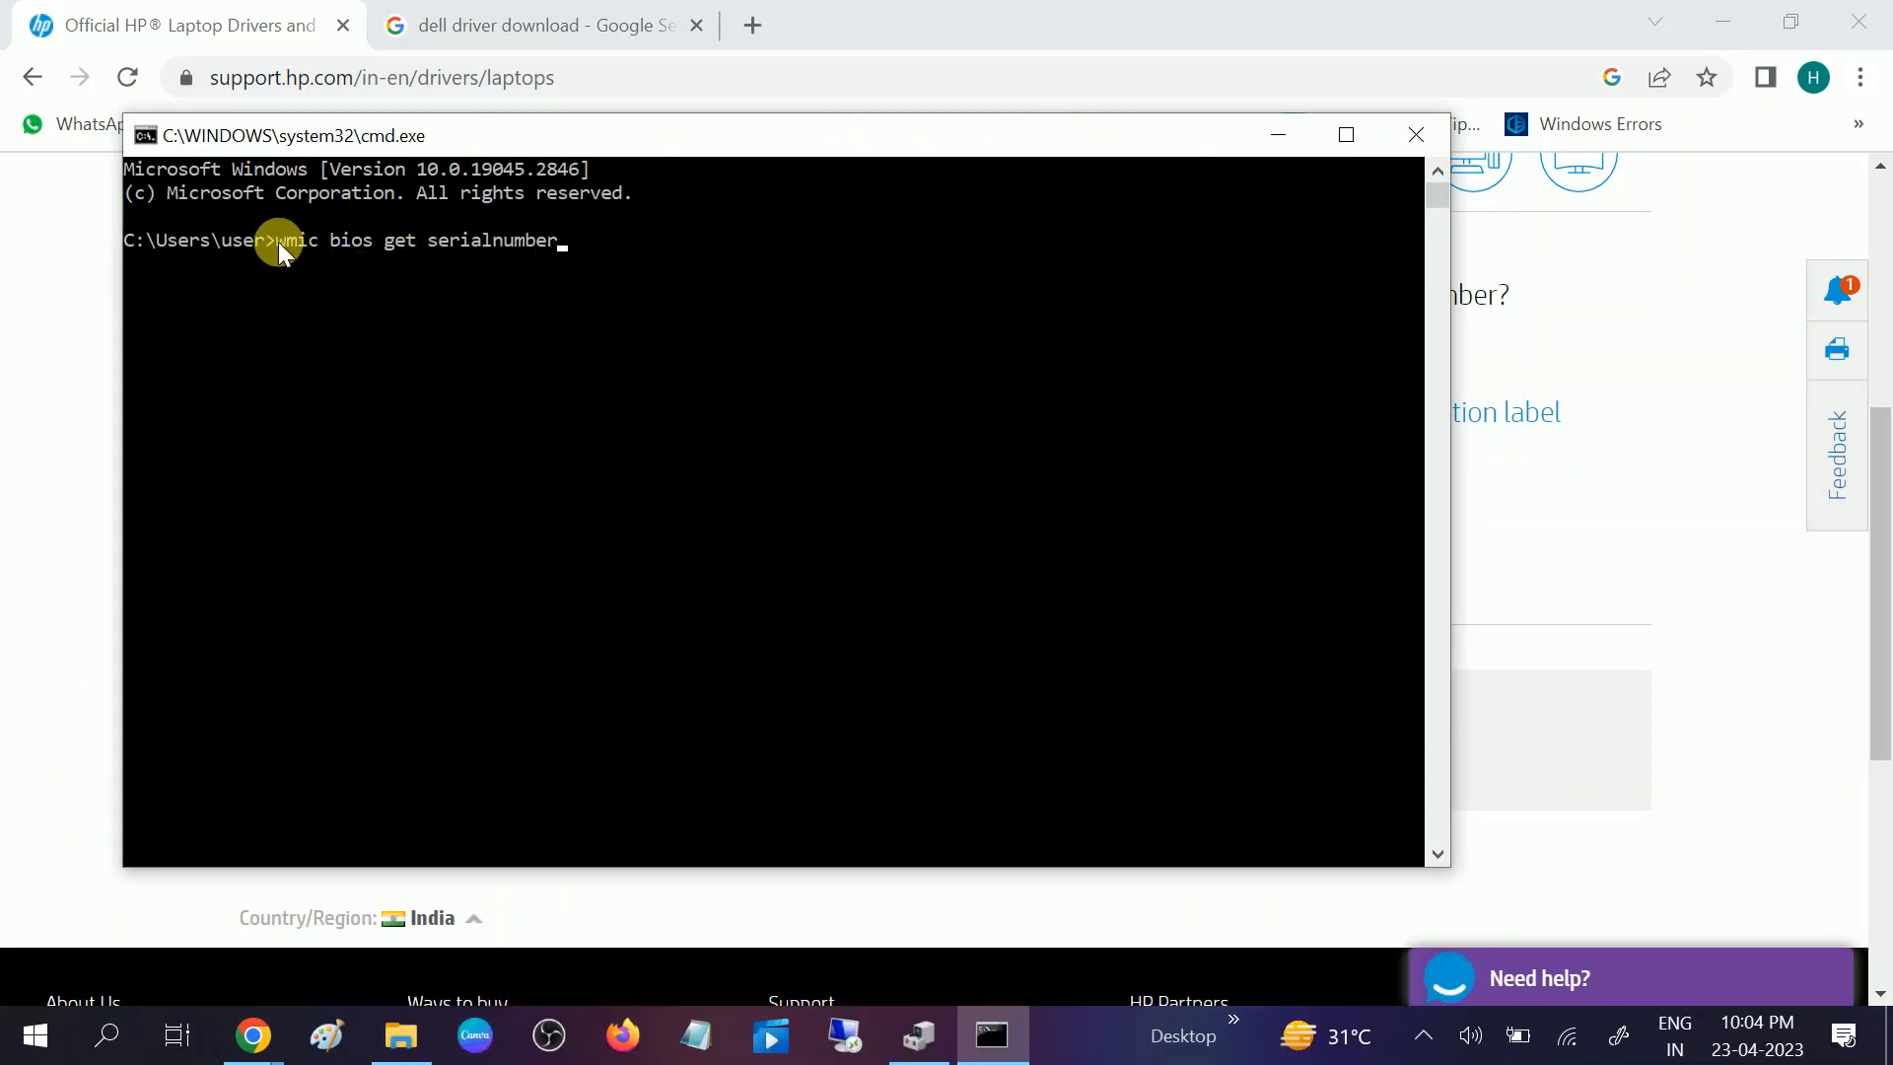
Copy the "wmic bios get serialnumber" command into a blank Notepad document, and execute it in Command Prompt
drag(278, 241, 564, 244)
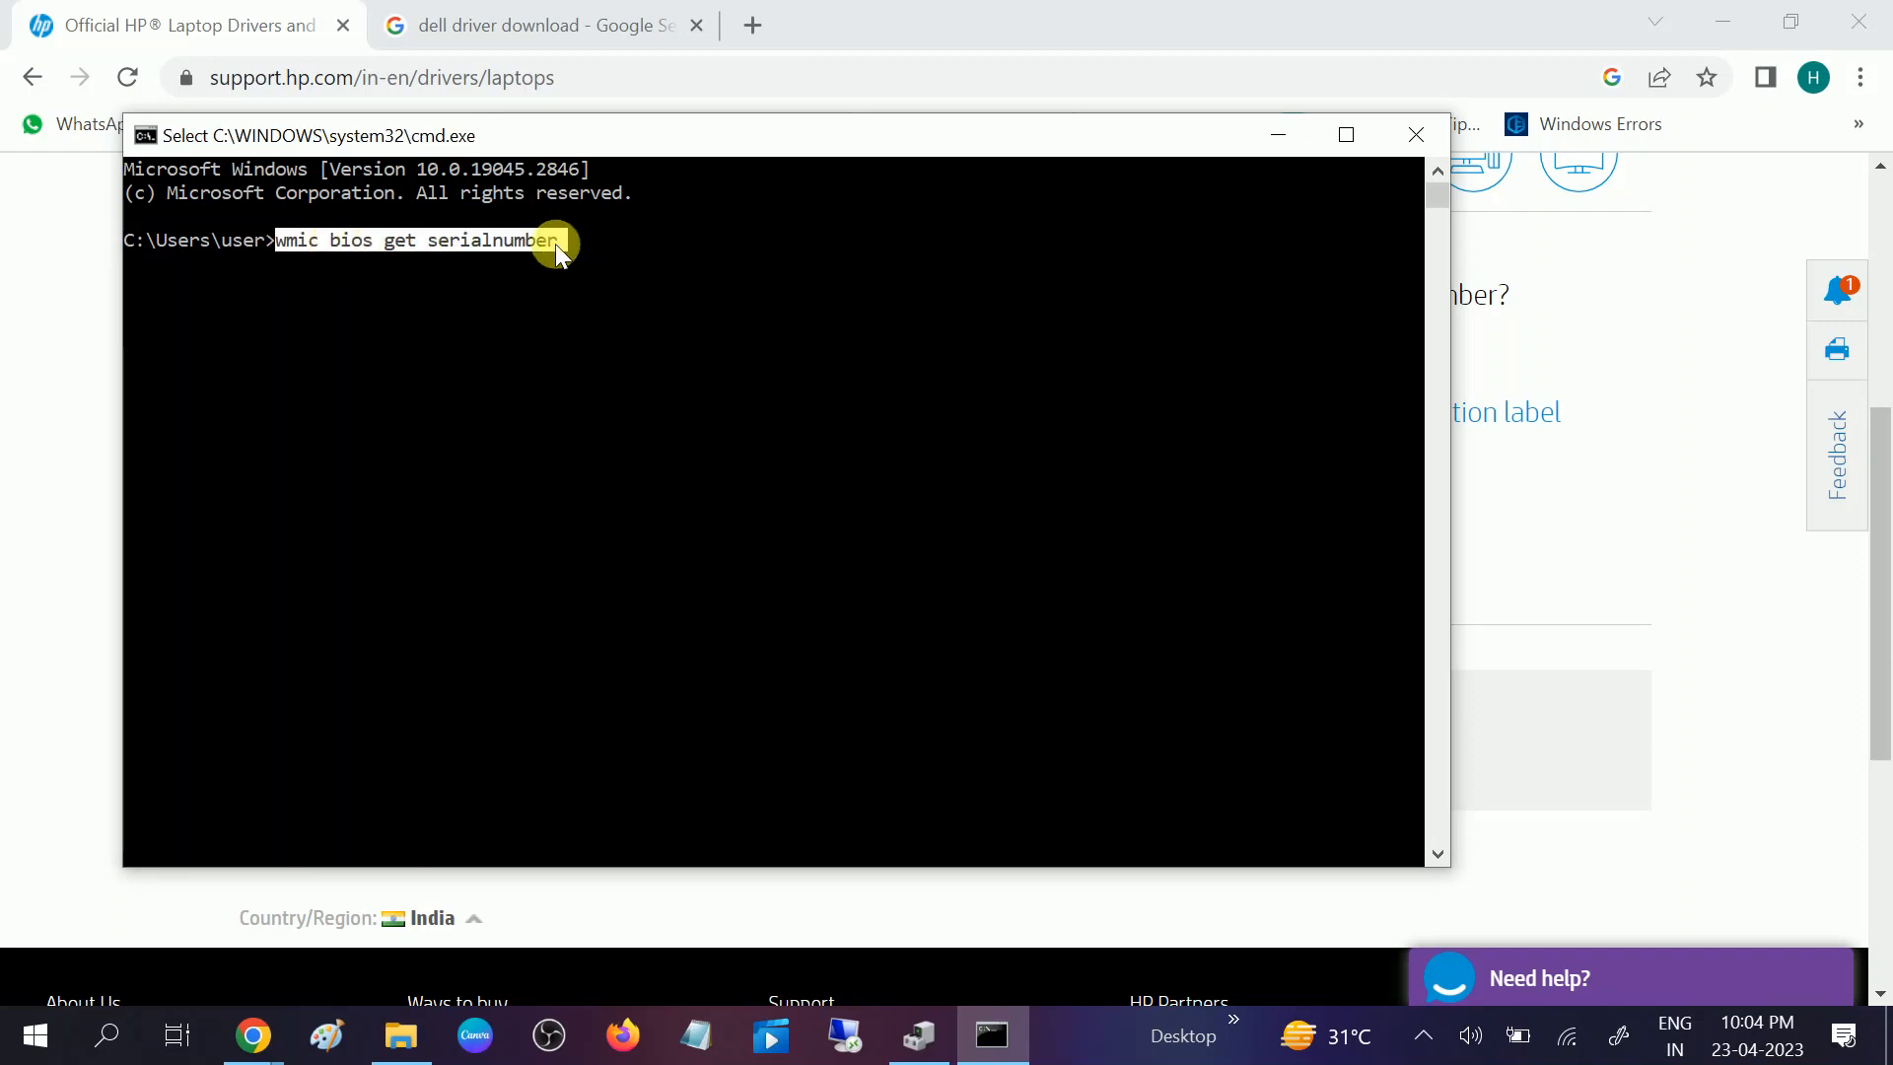
right_click(482, 135)
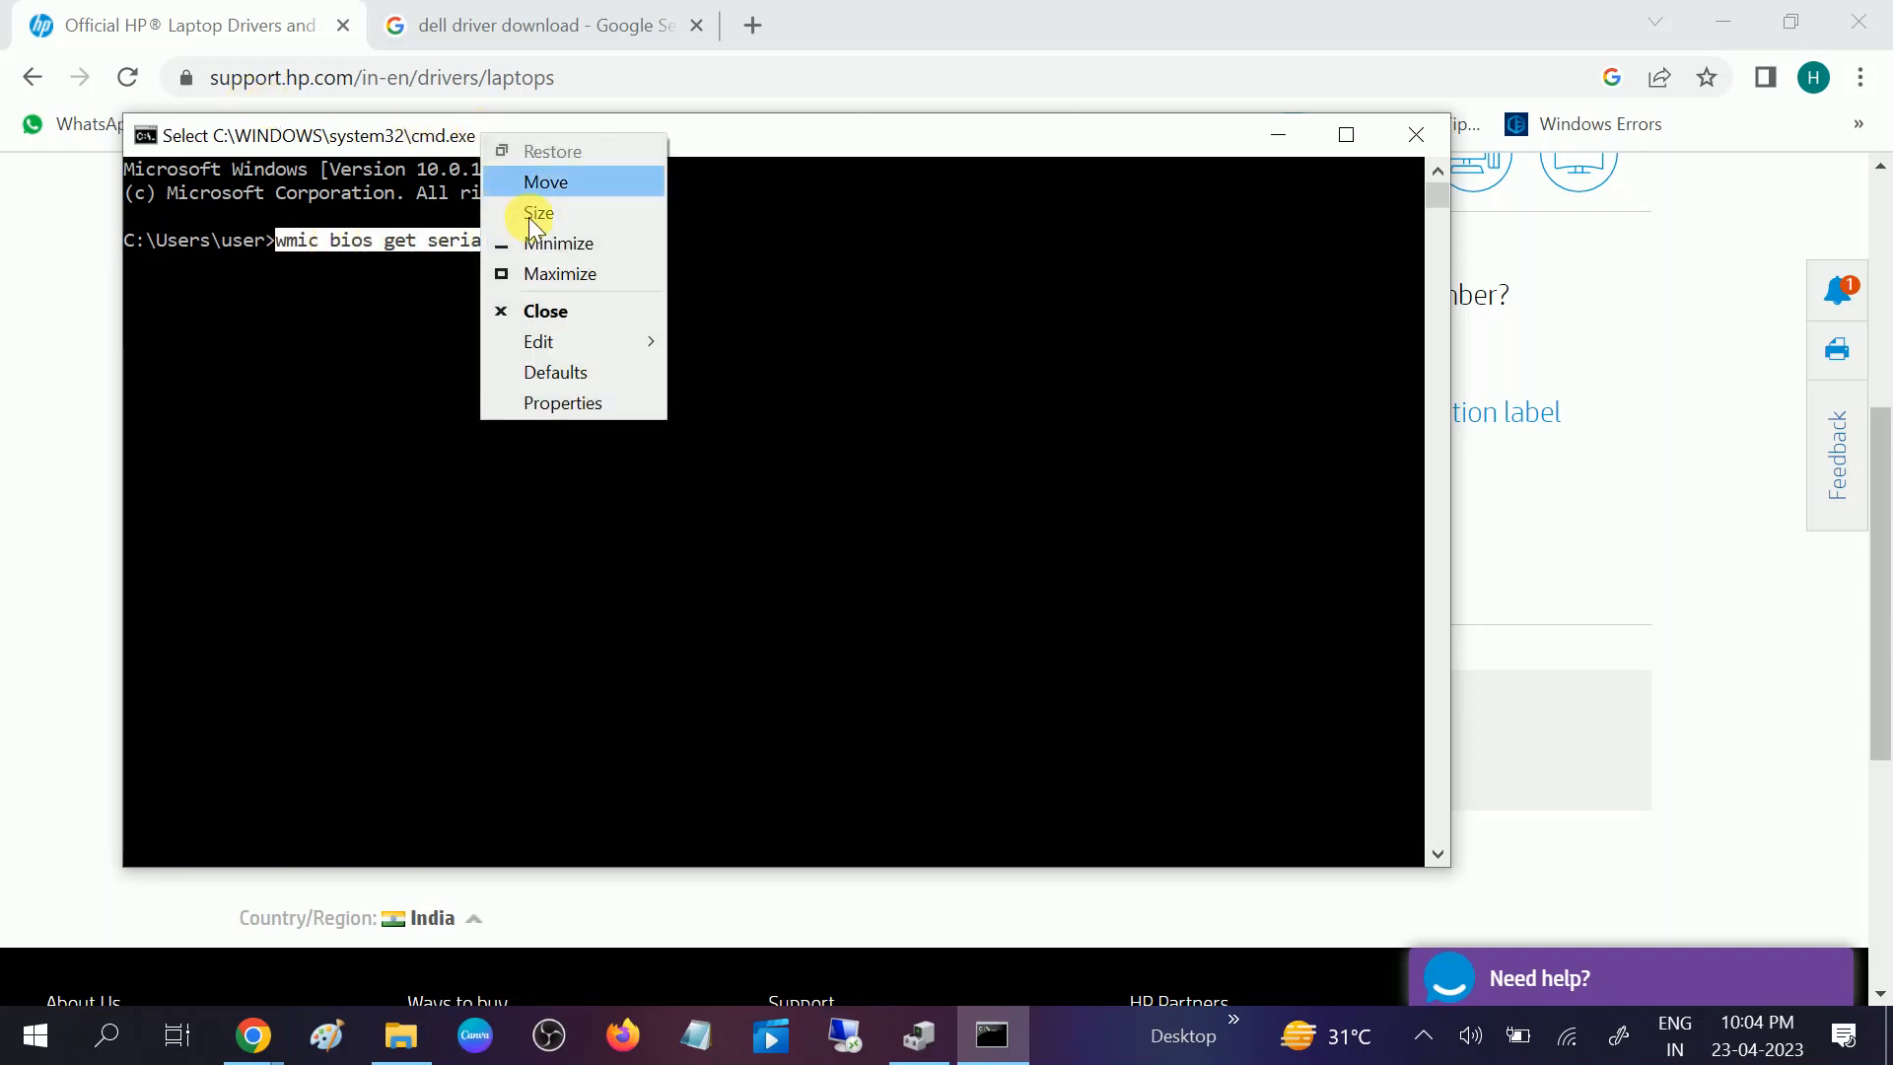
click(548, 339)
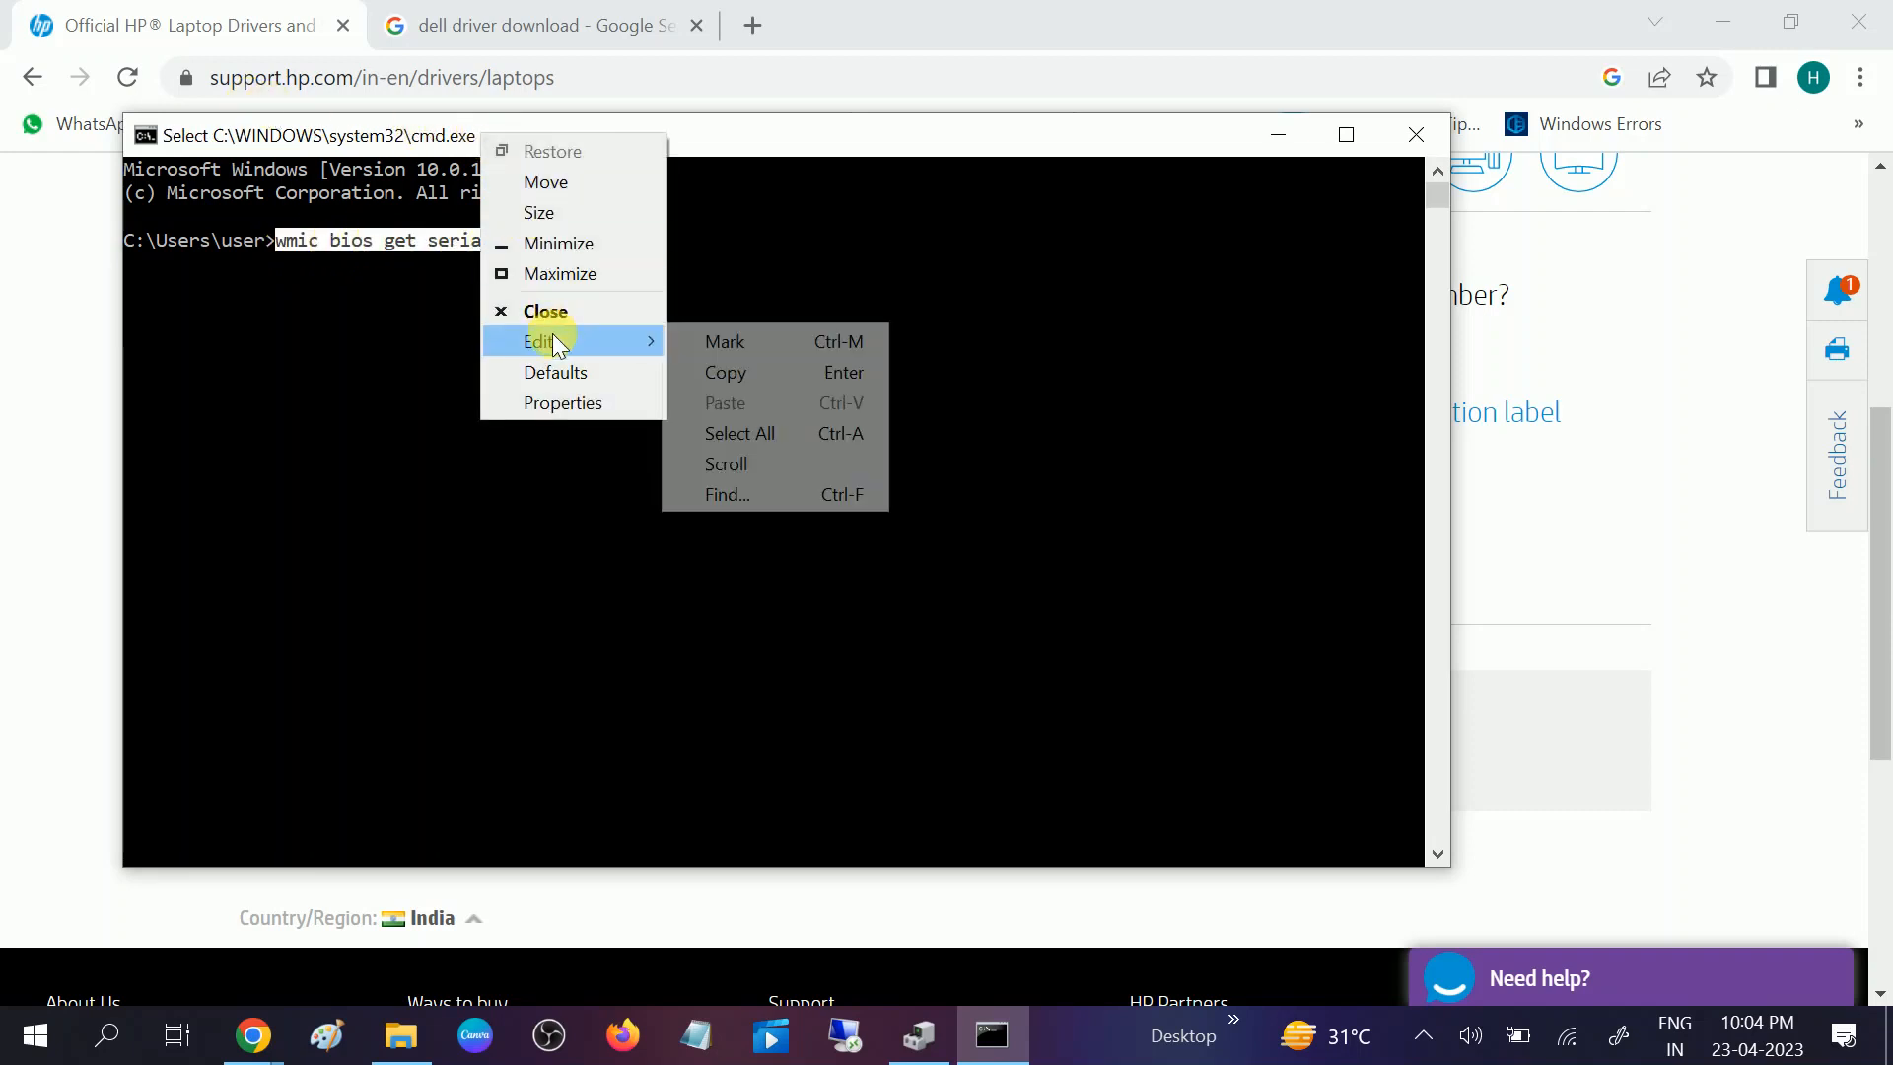
click(764, 372)
click(695, 1035)
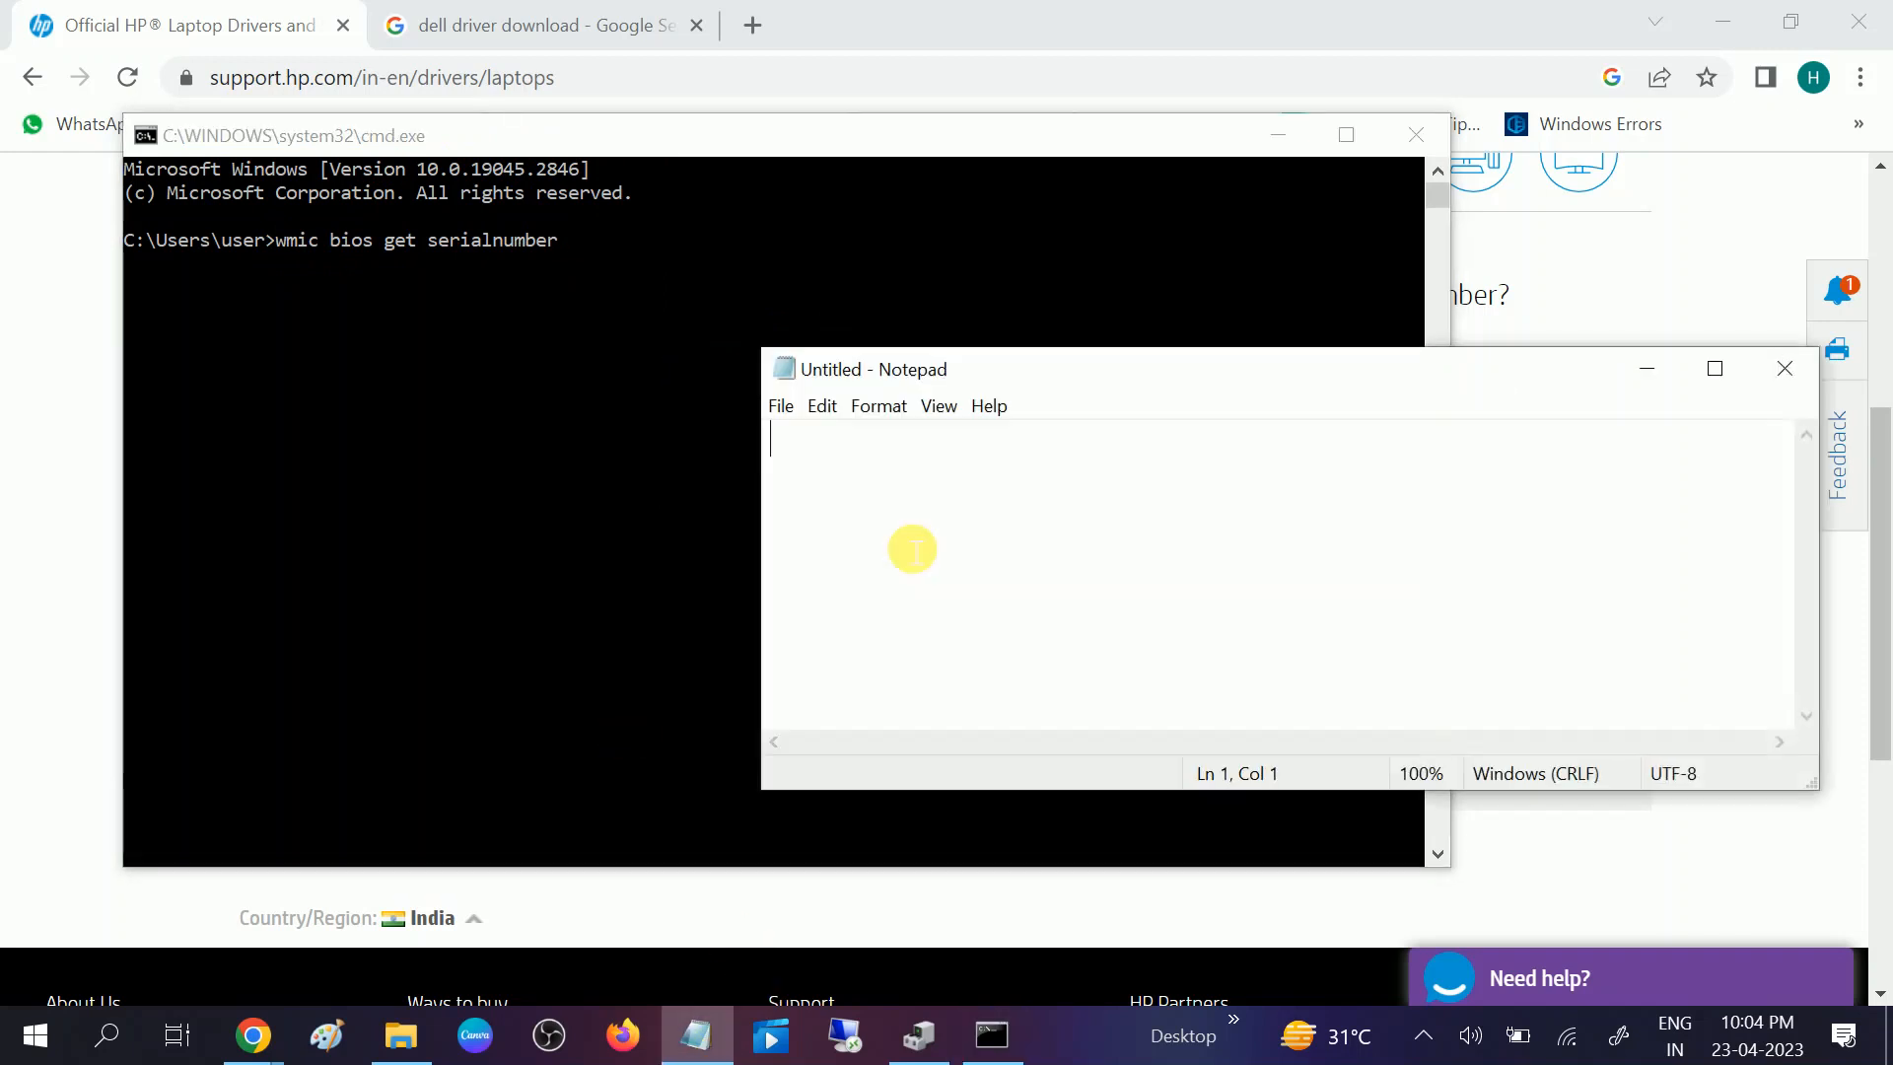
key(ctrl+v)
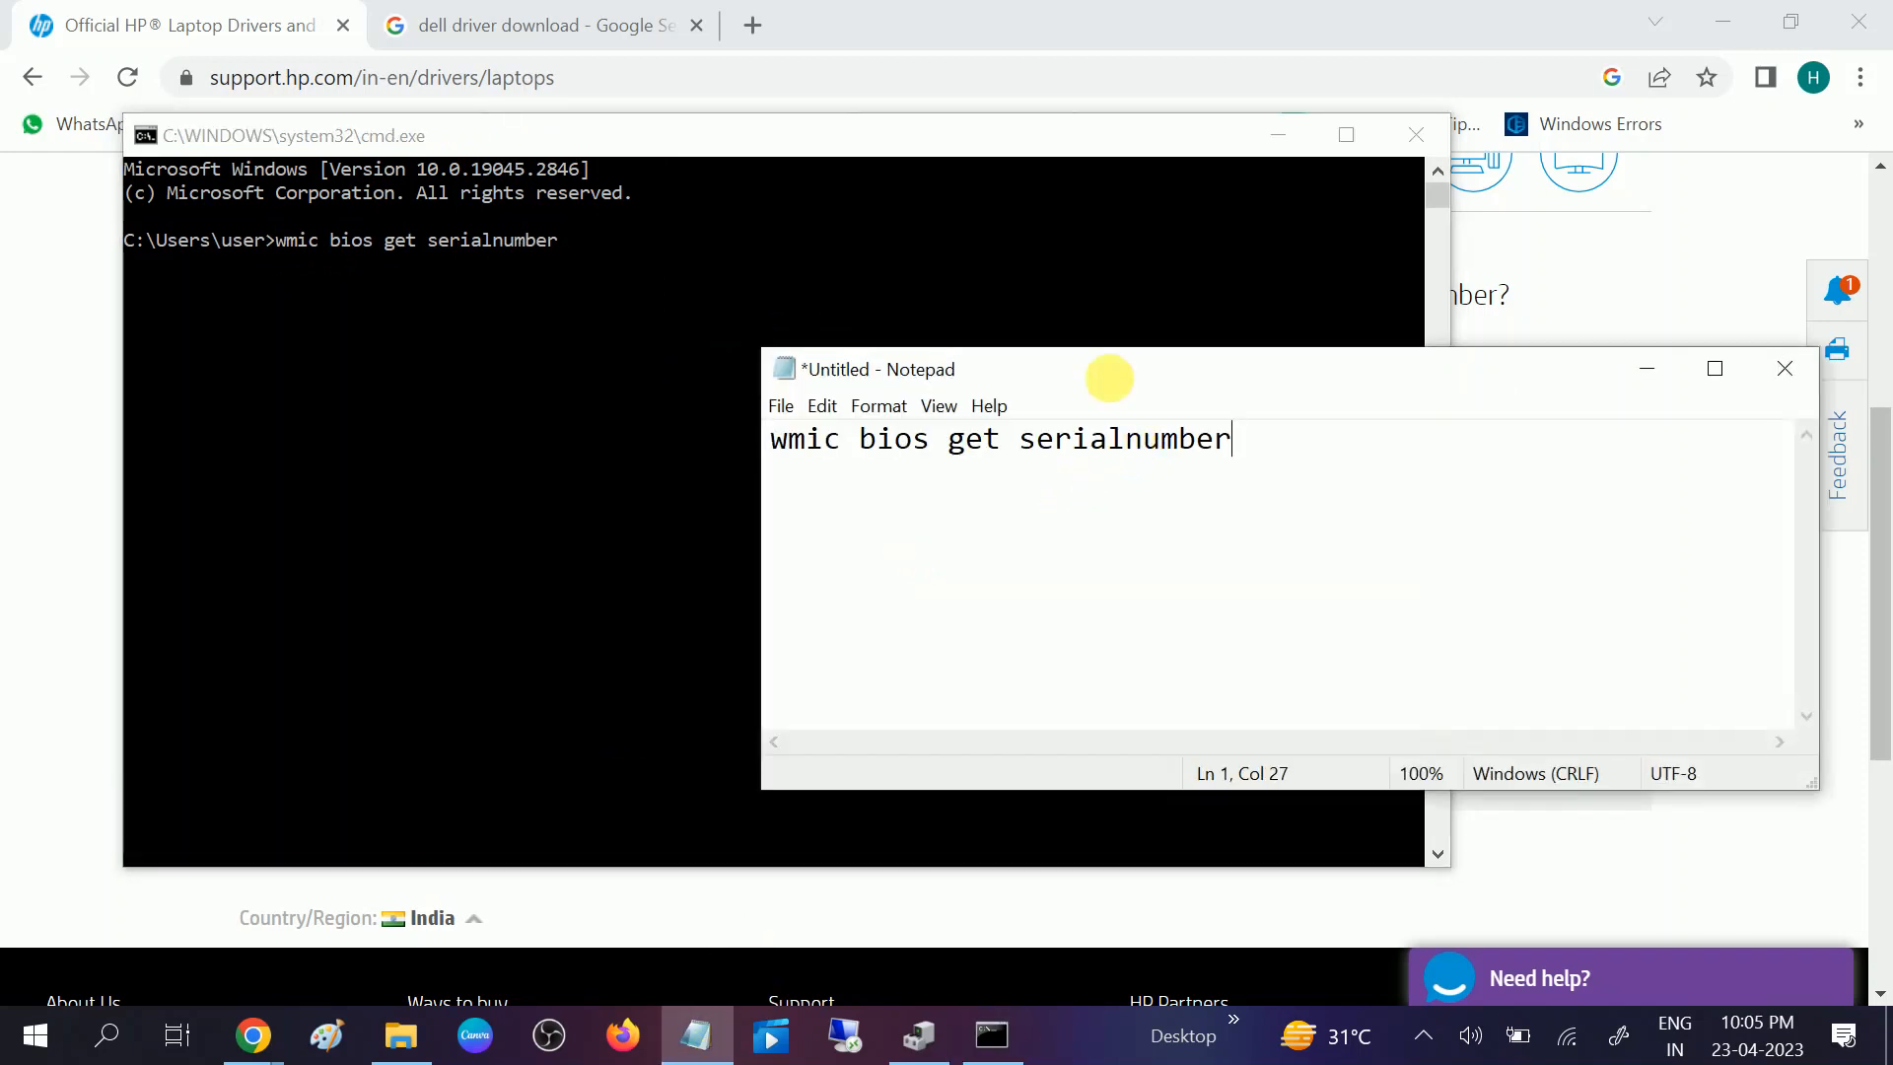
click(588, 256)
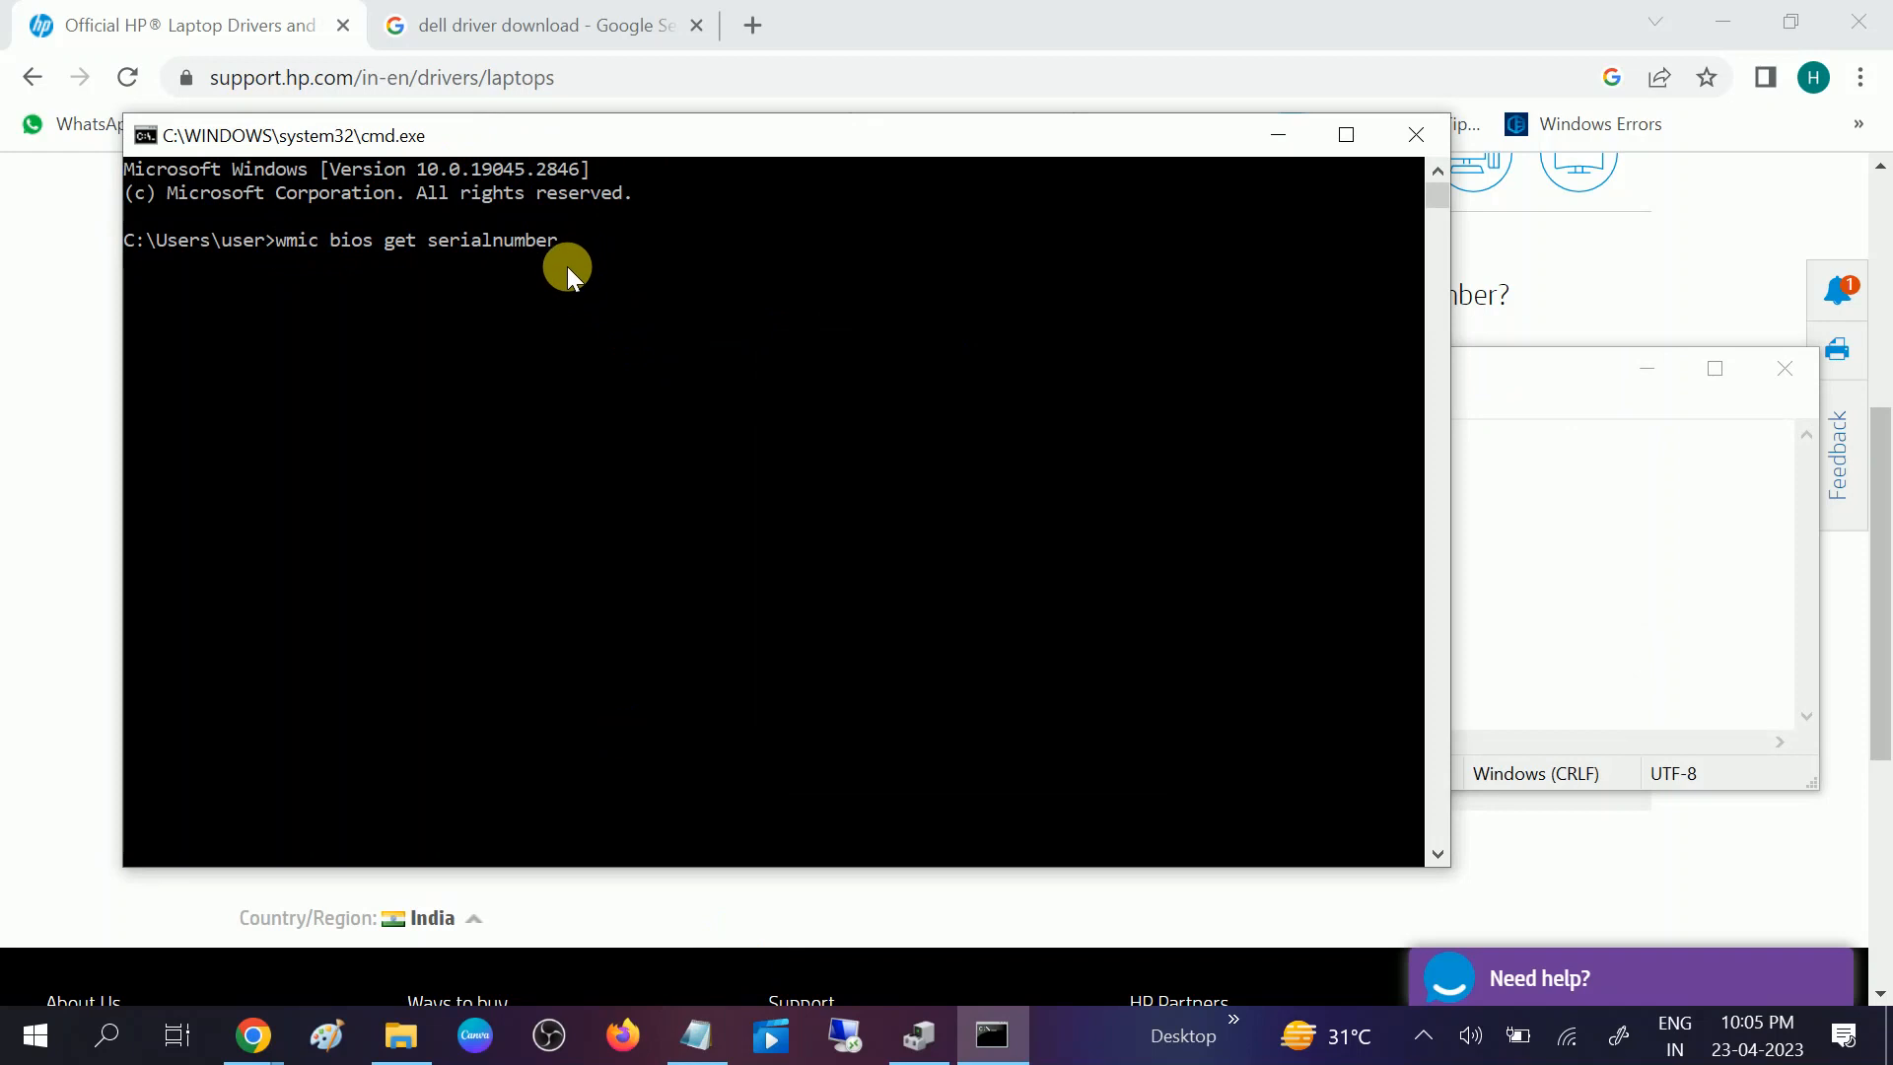
key(Return)
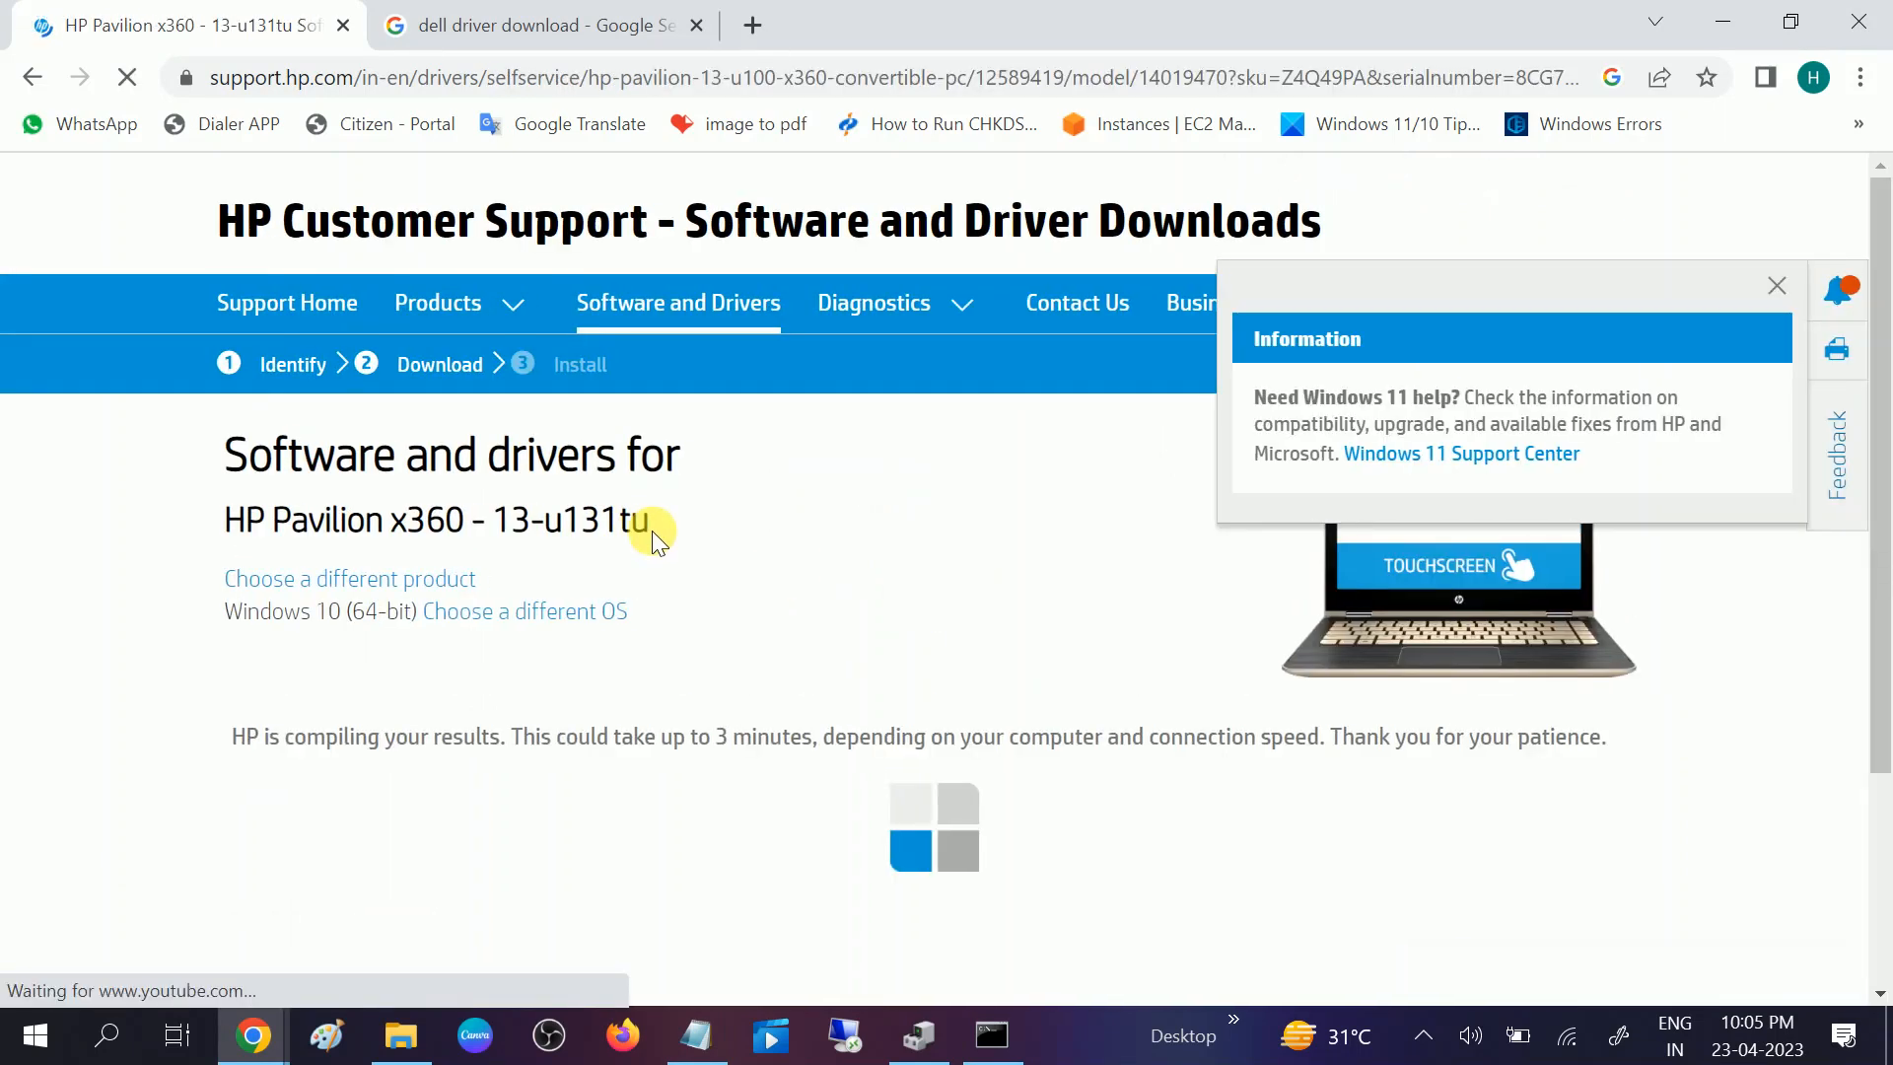
Set the operating system version to Windows 10 (64-bit) for the HP Pavilion x360 - 13-u131tu and submit the selection
scroll(653, 530, down, 4)
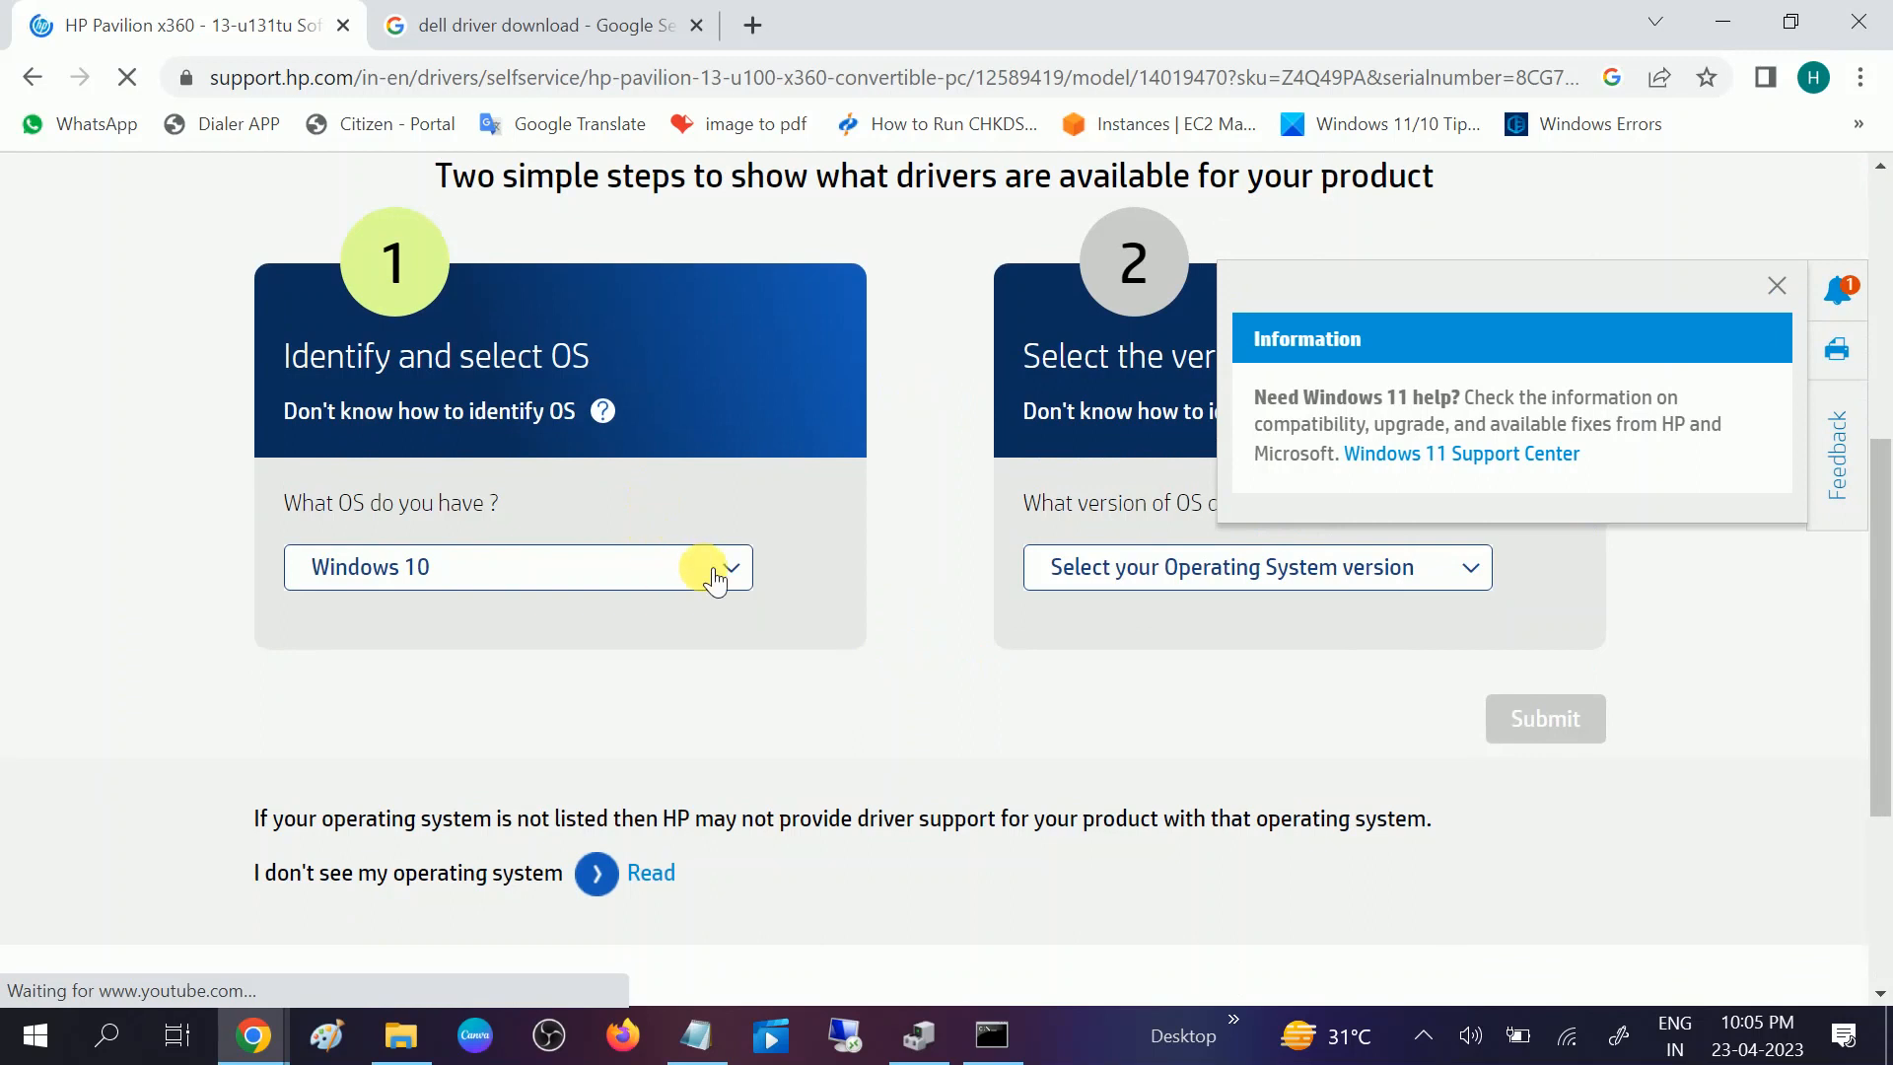
click(1331, 566)
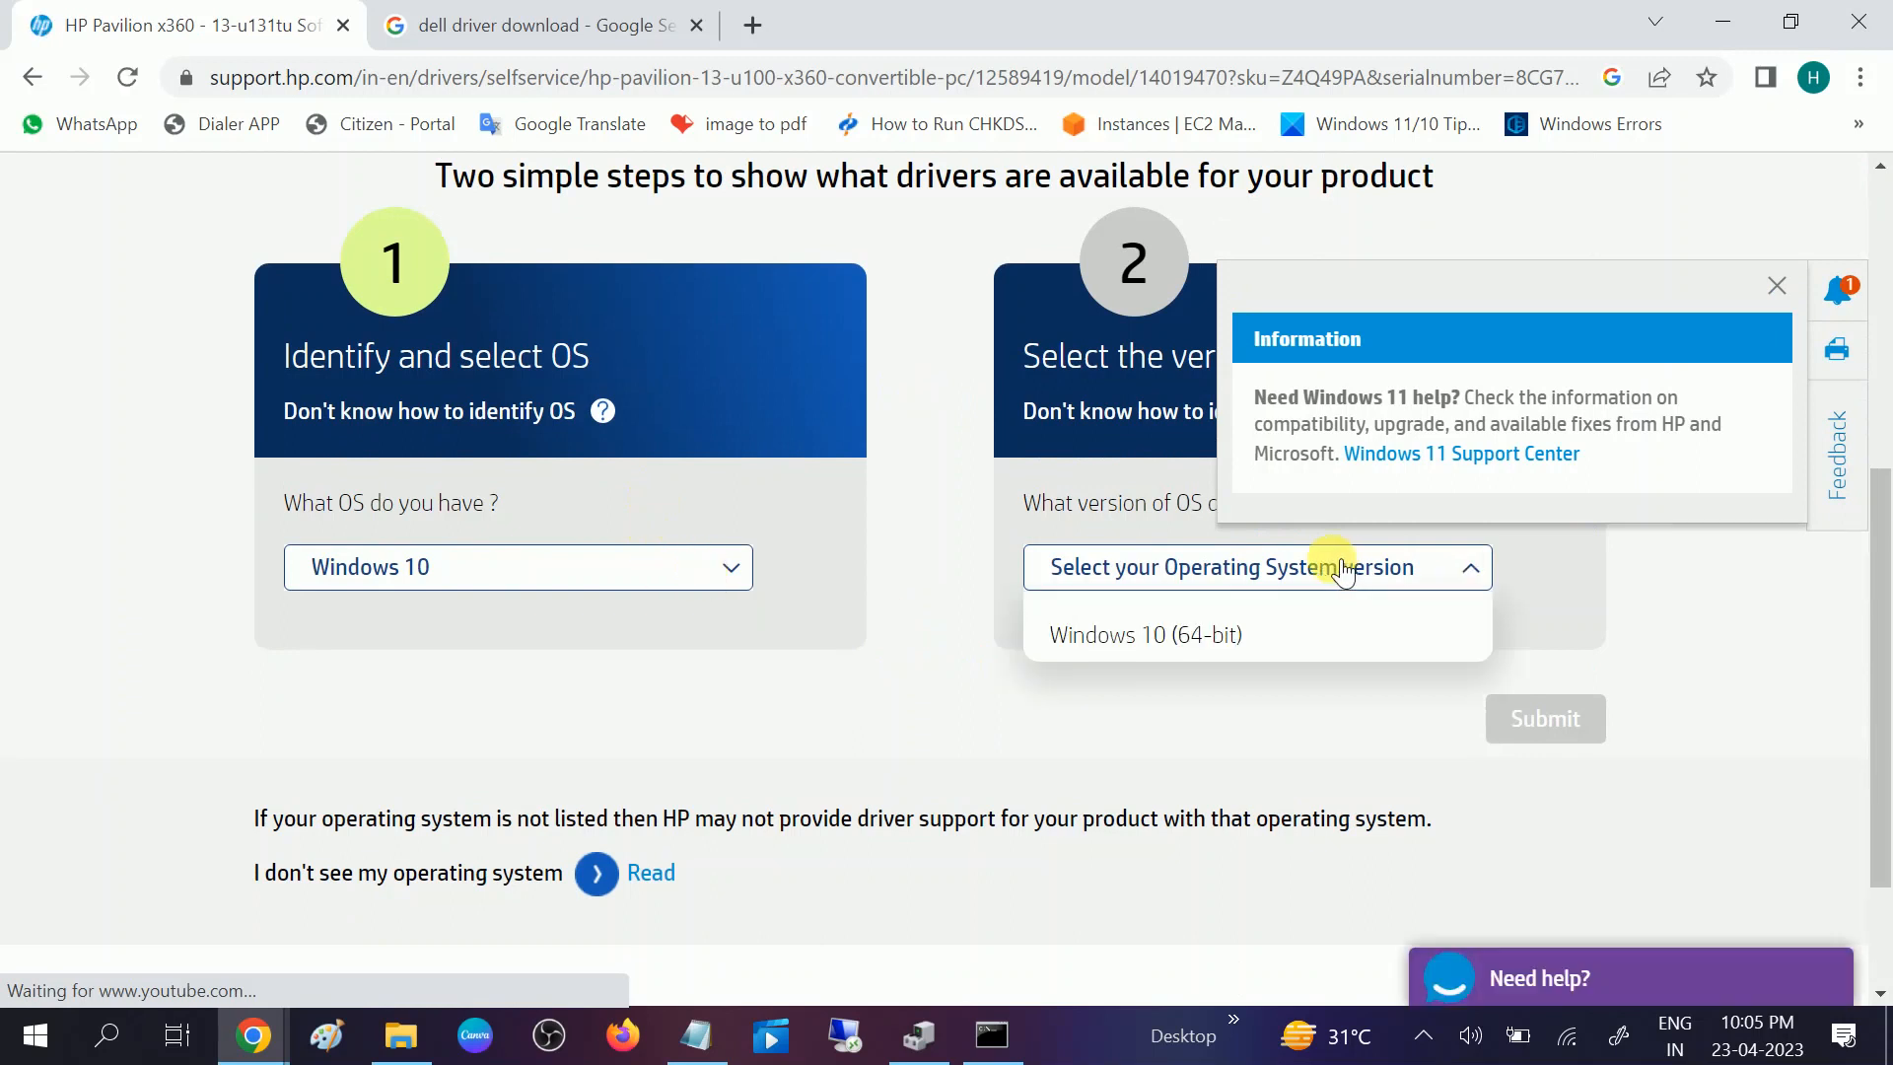
click(1176, 636)
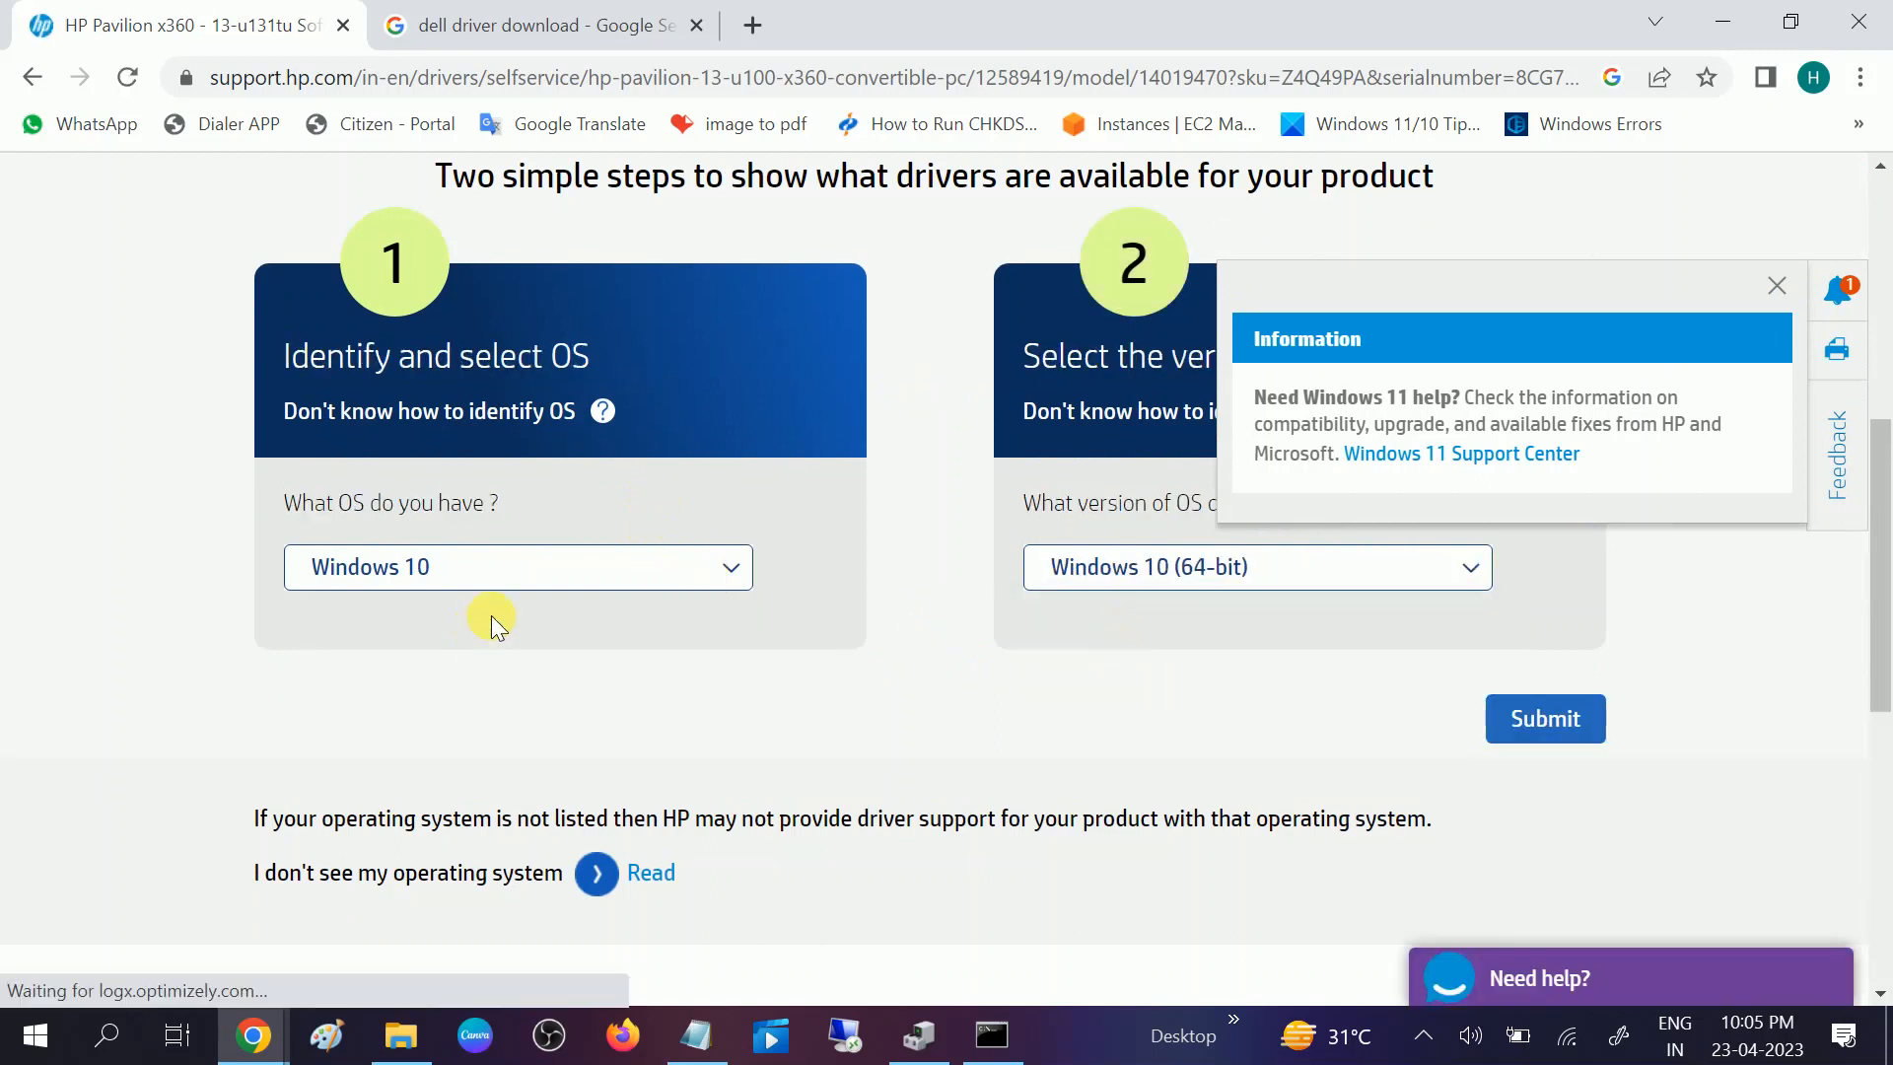
click(1542, 729)
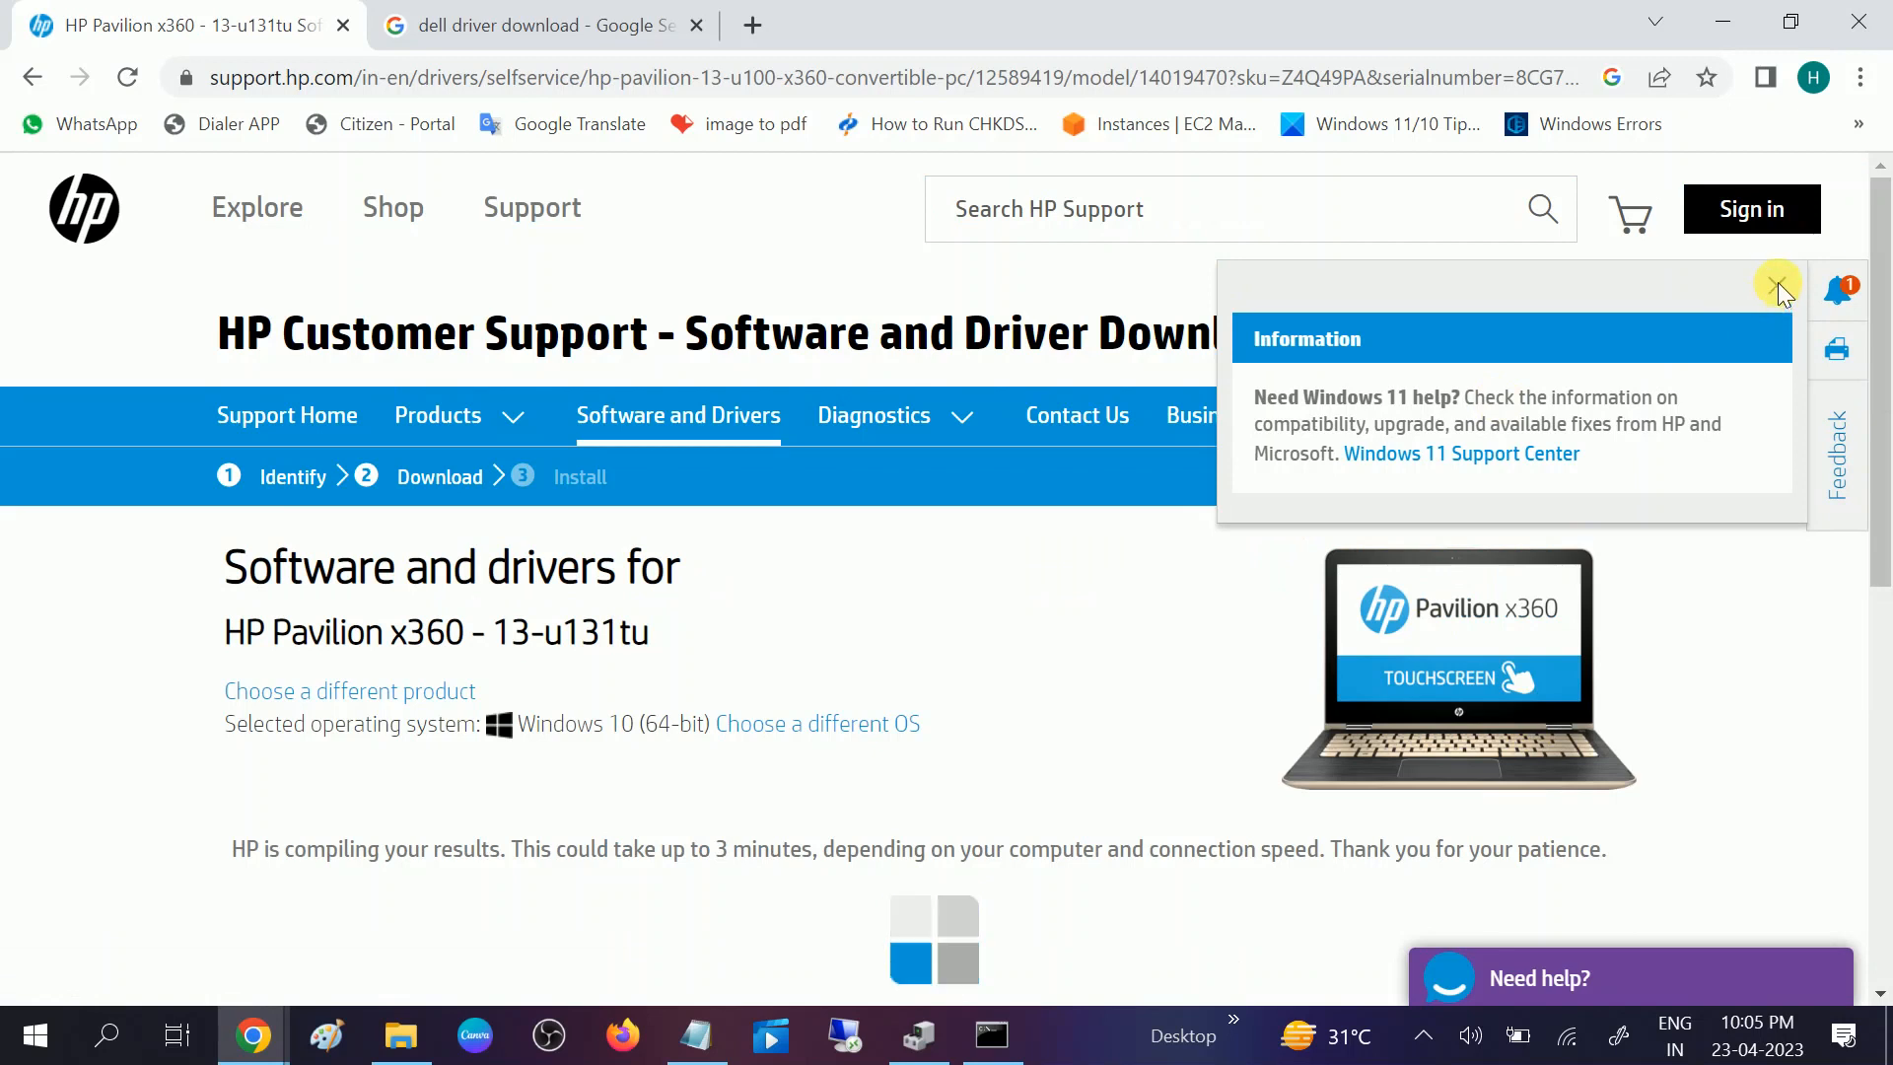
Expand the All drivers list and its Driver-Display / Monitor category on the HP Pavilion x360 driver page
scroll(865, 519, down, 5)
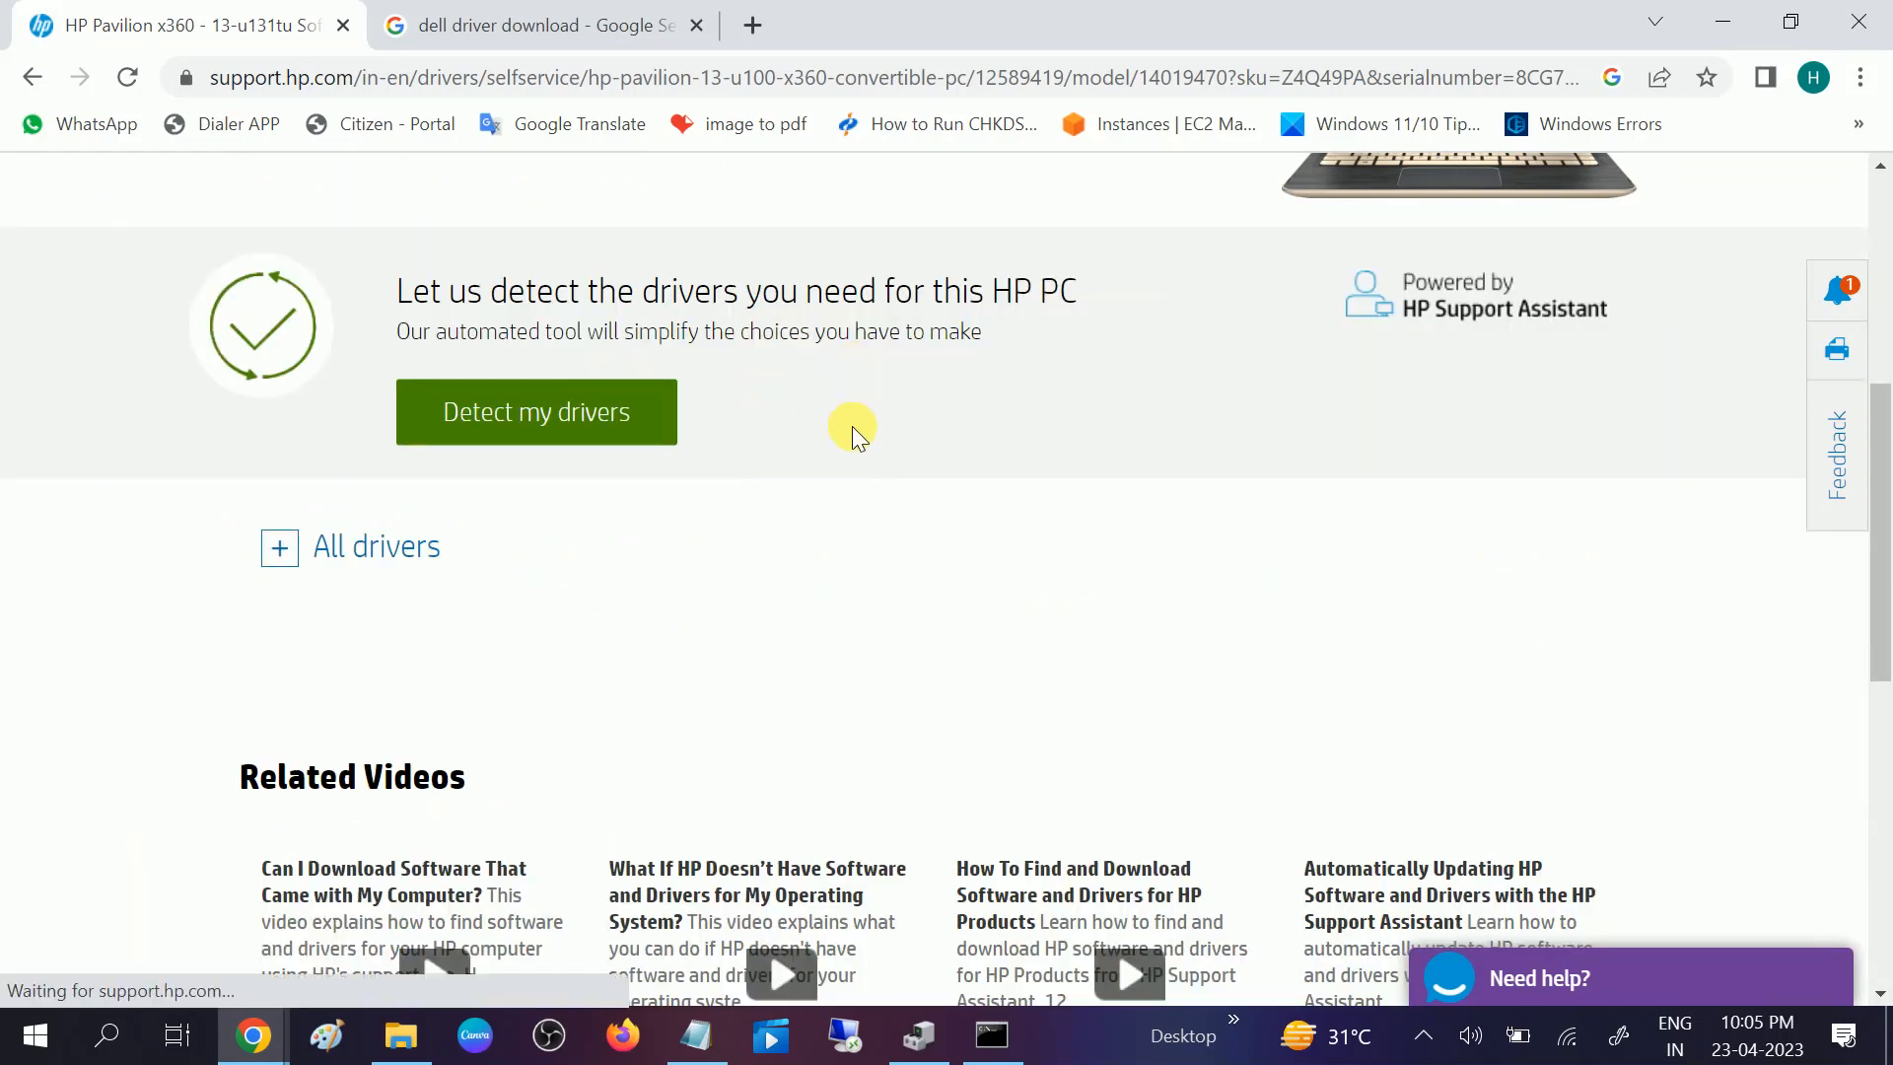
click(280, 548)
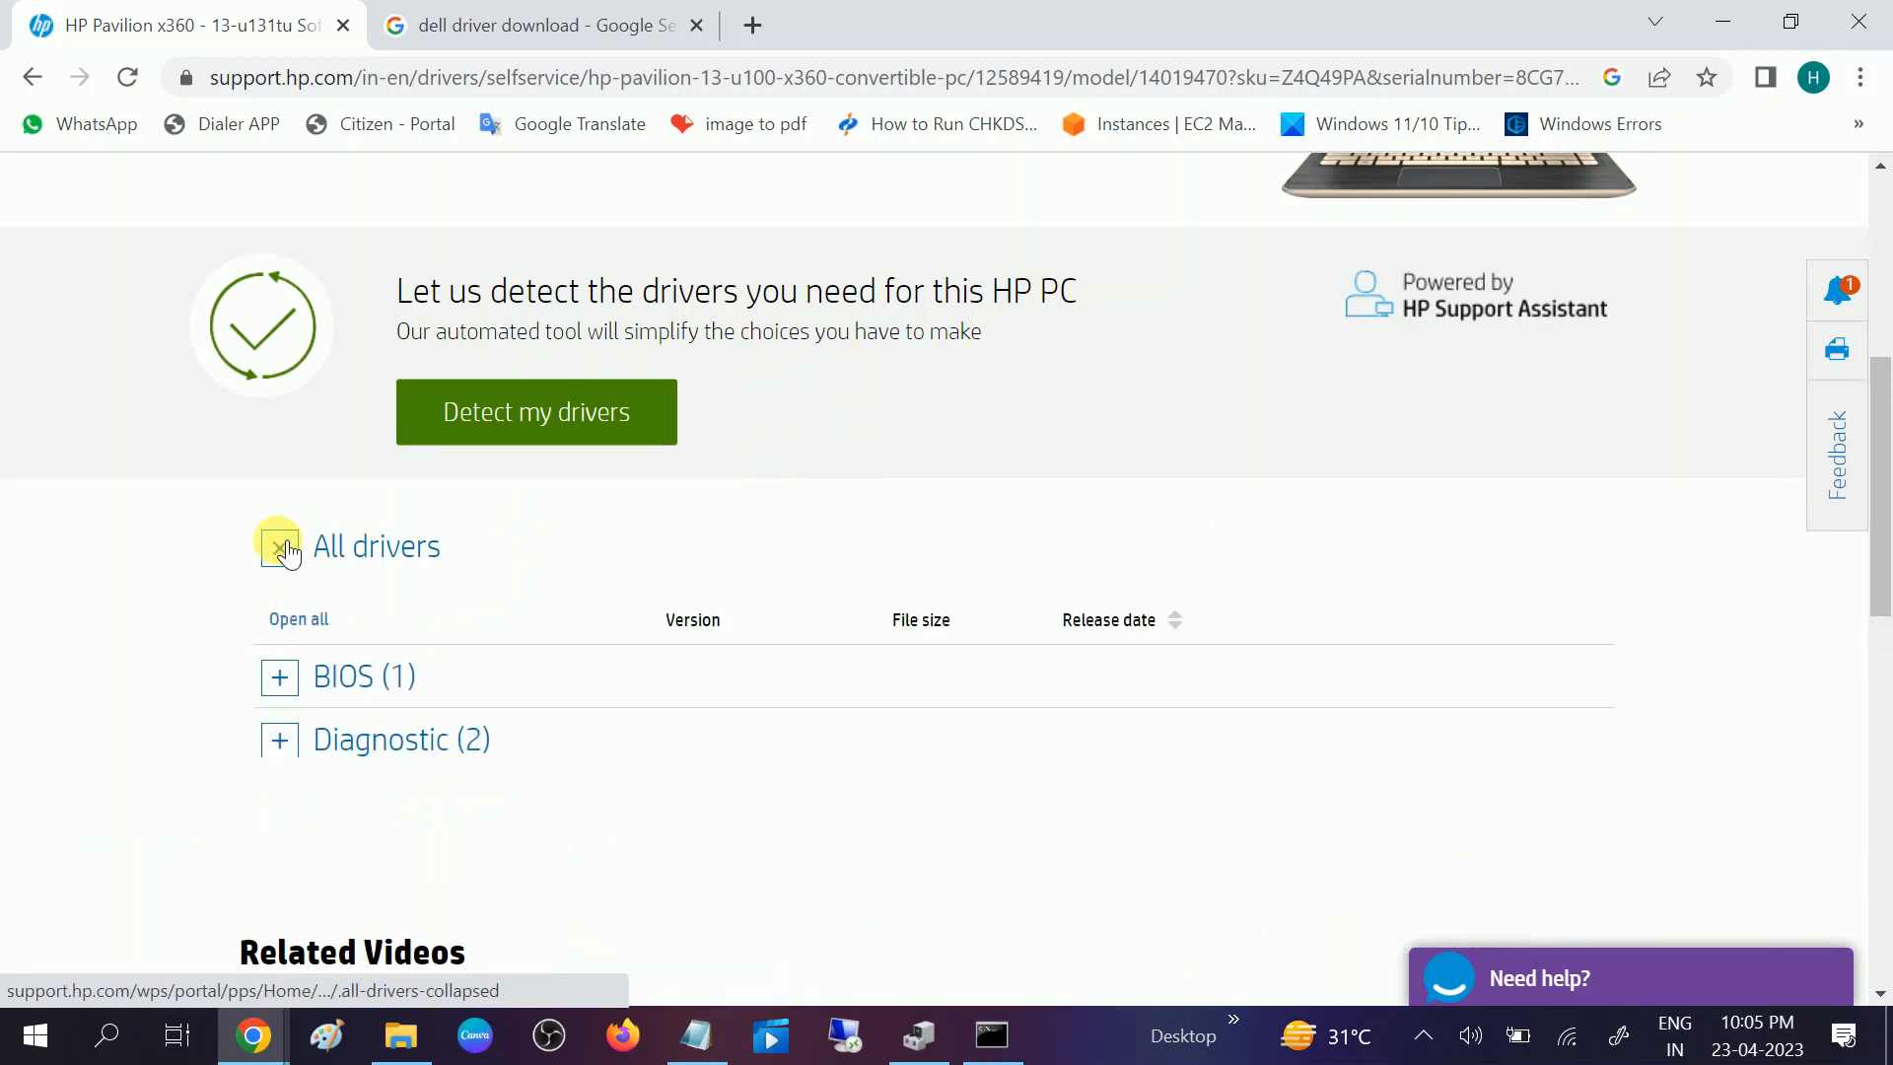
scroll(680, 591, down, 3)
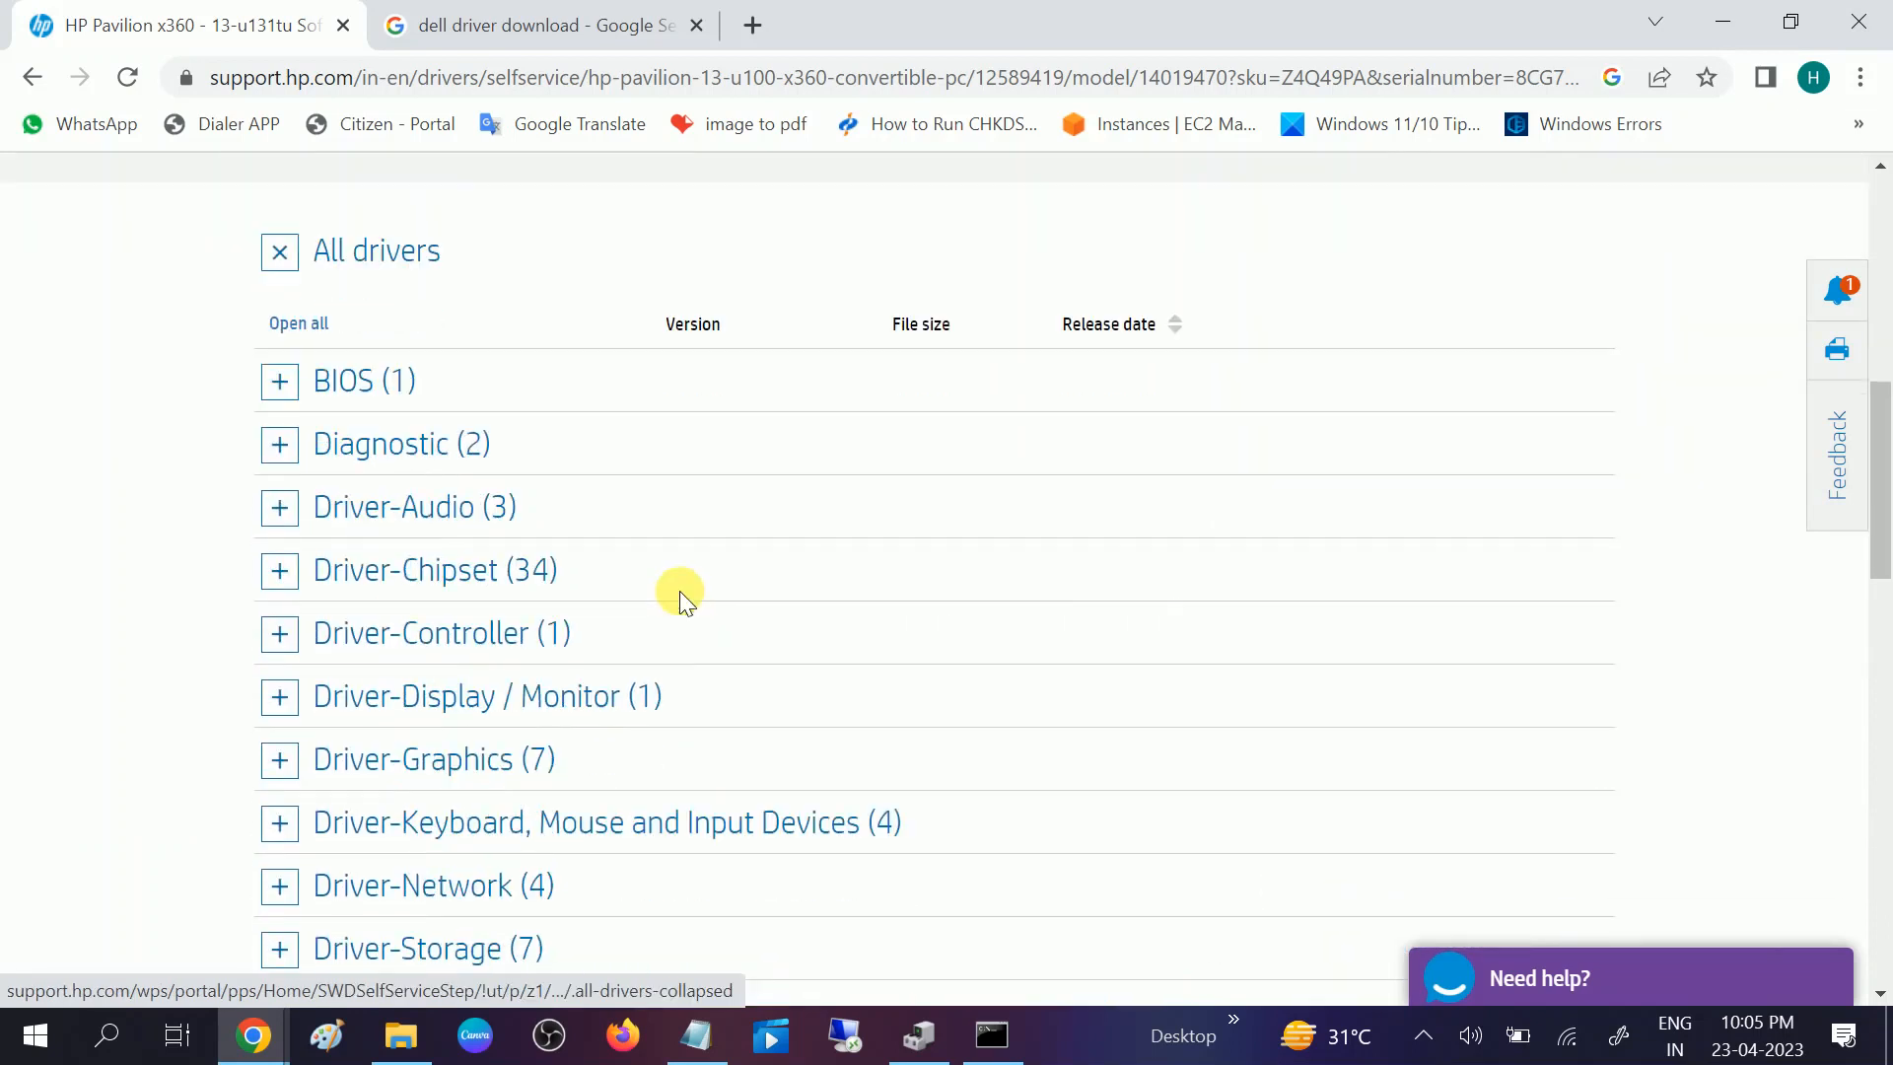
scroll(690, 603, down, 2)
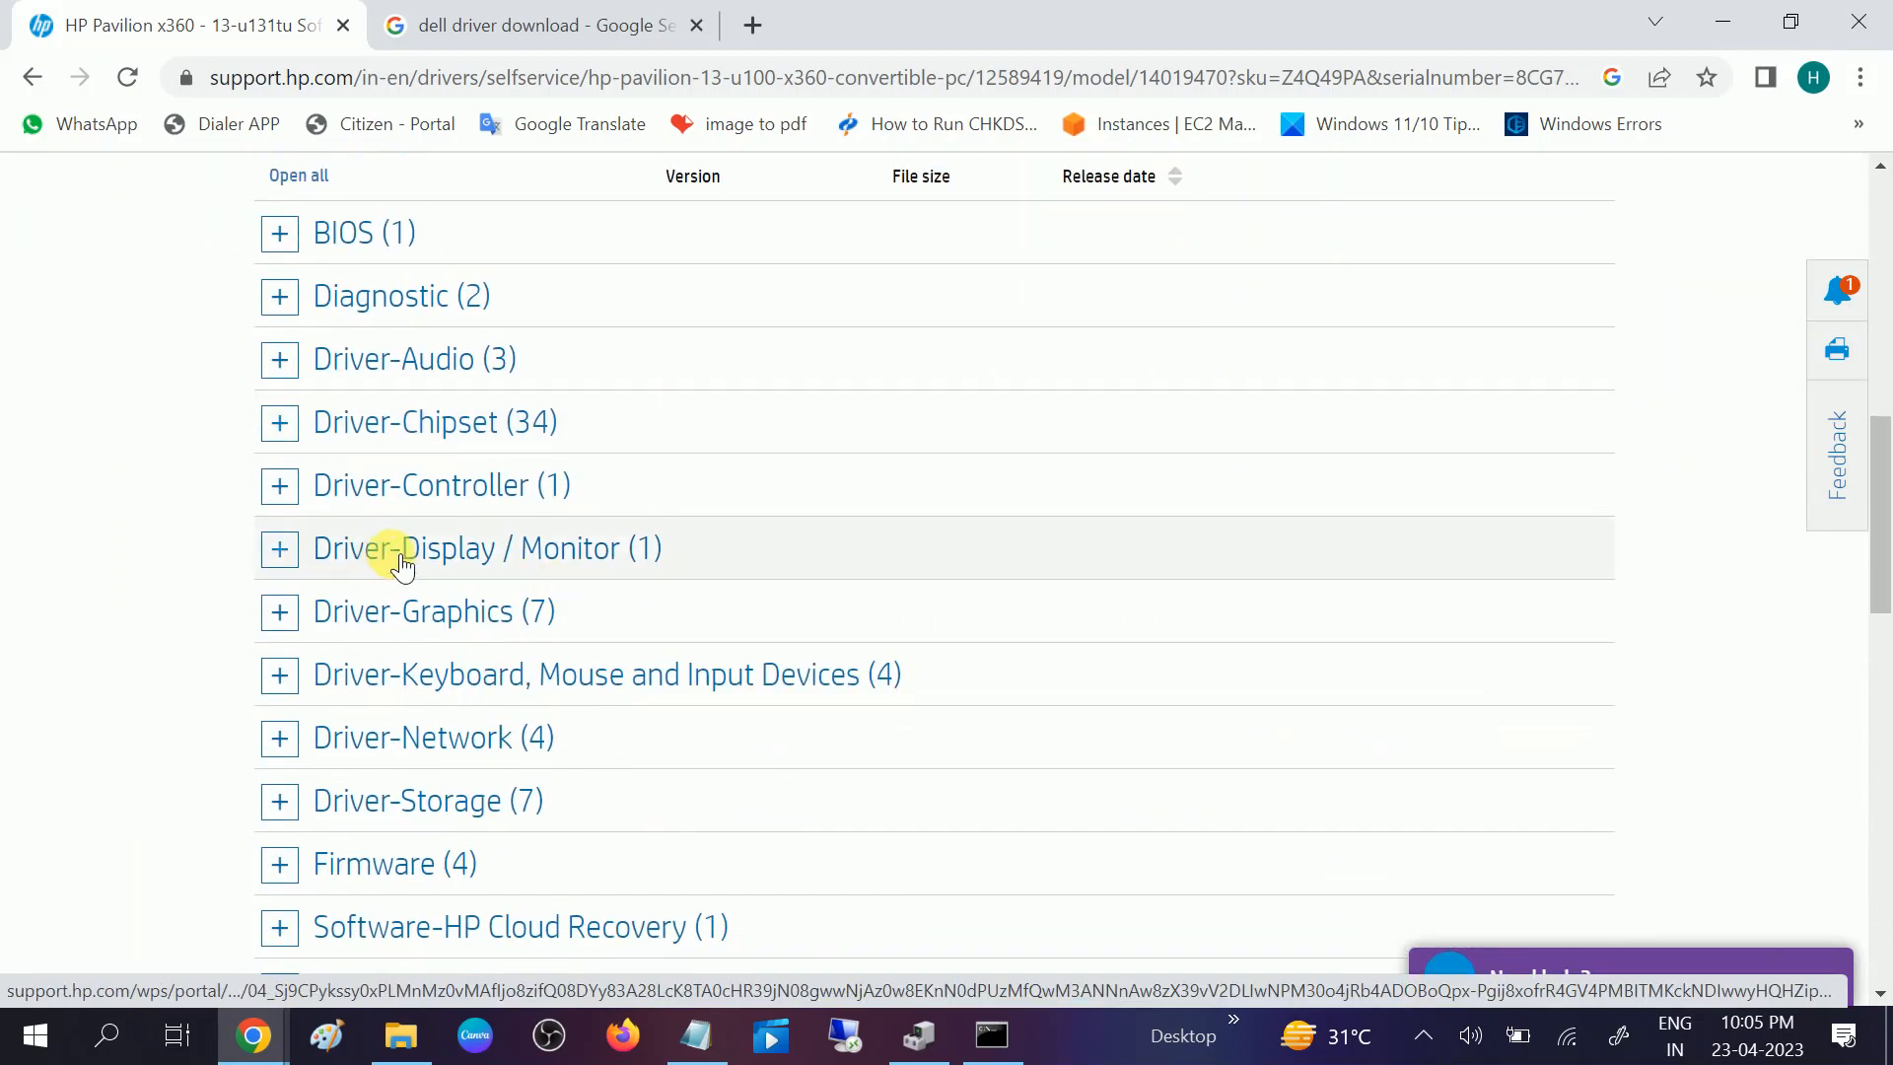
click(280, 550)
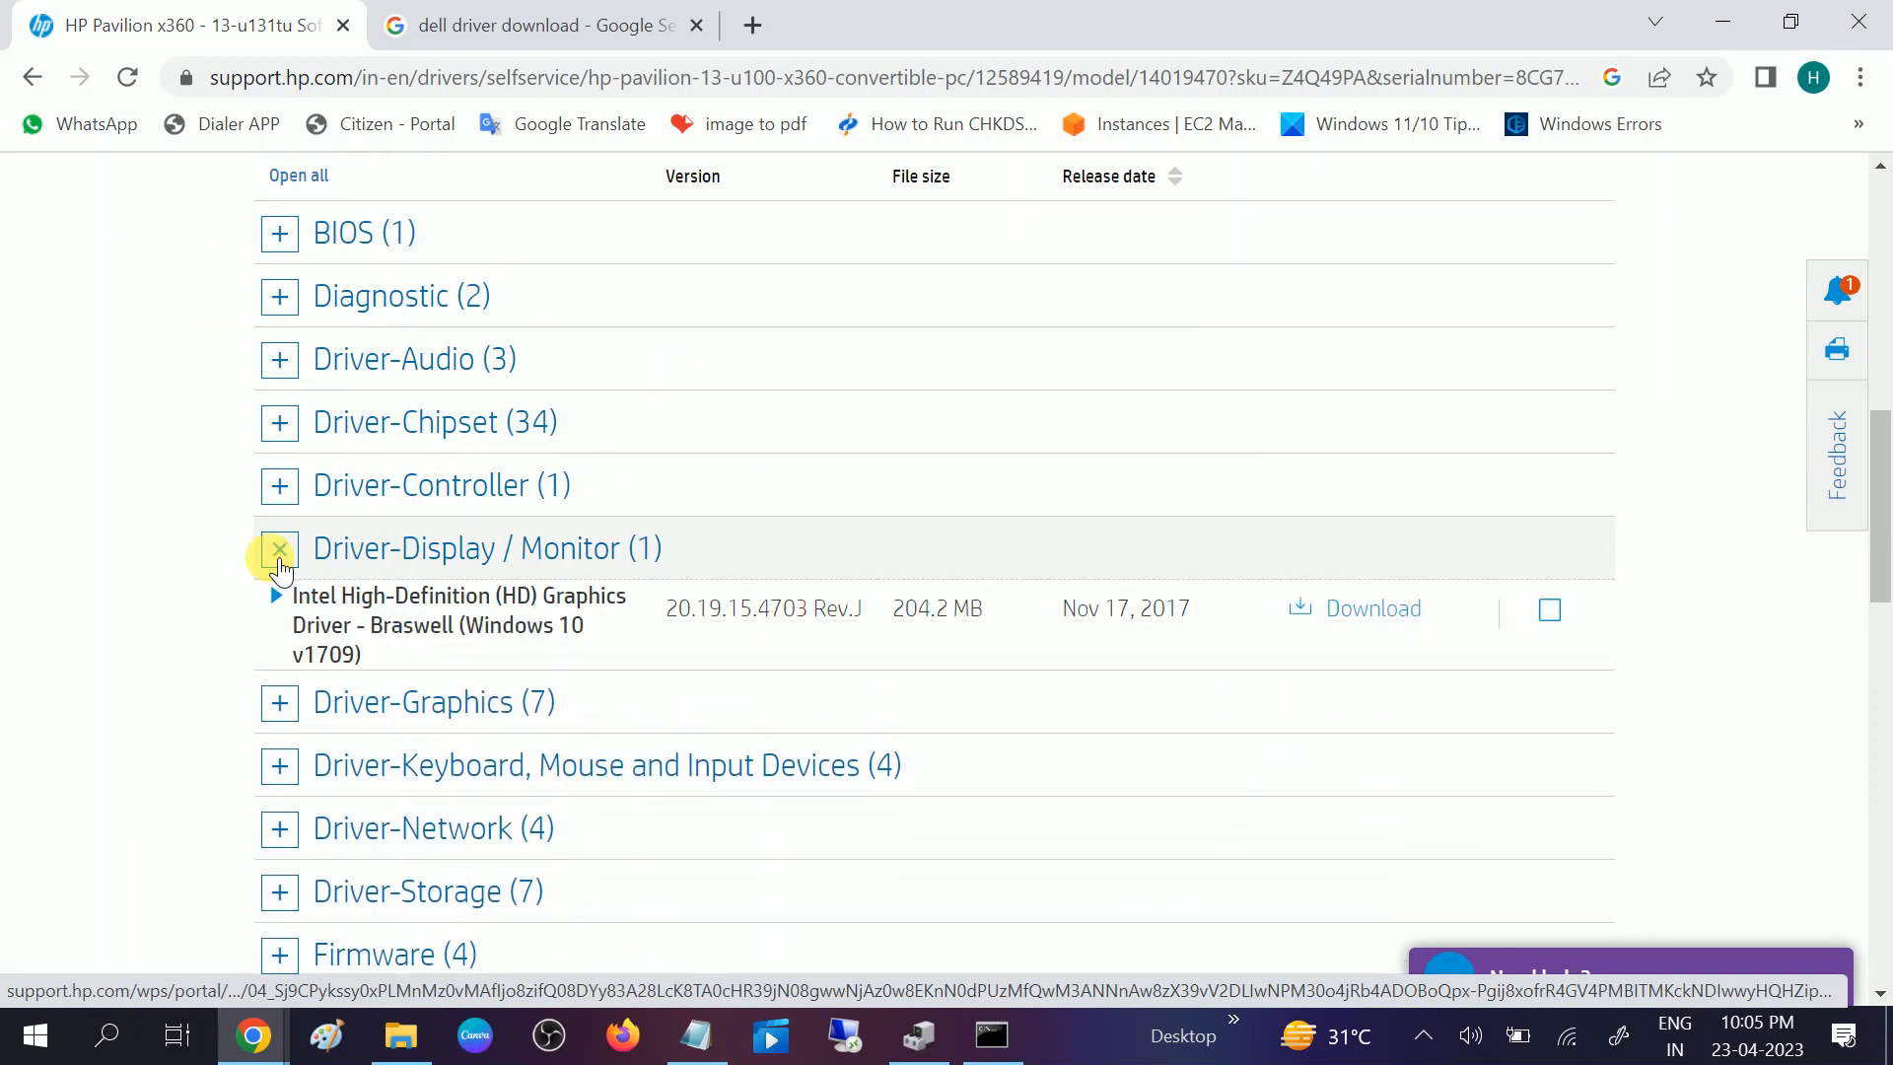